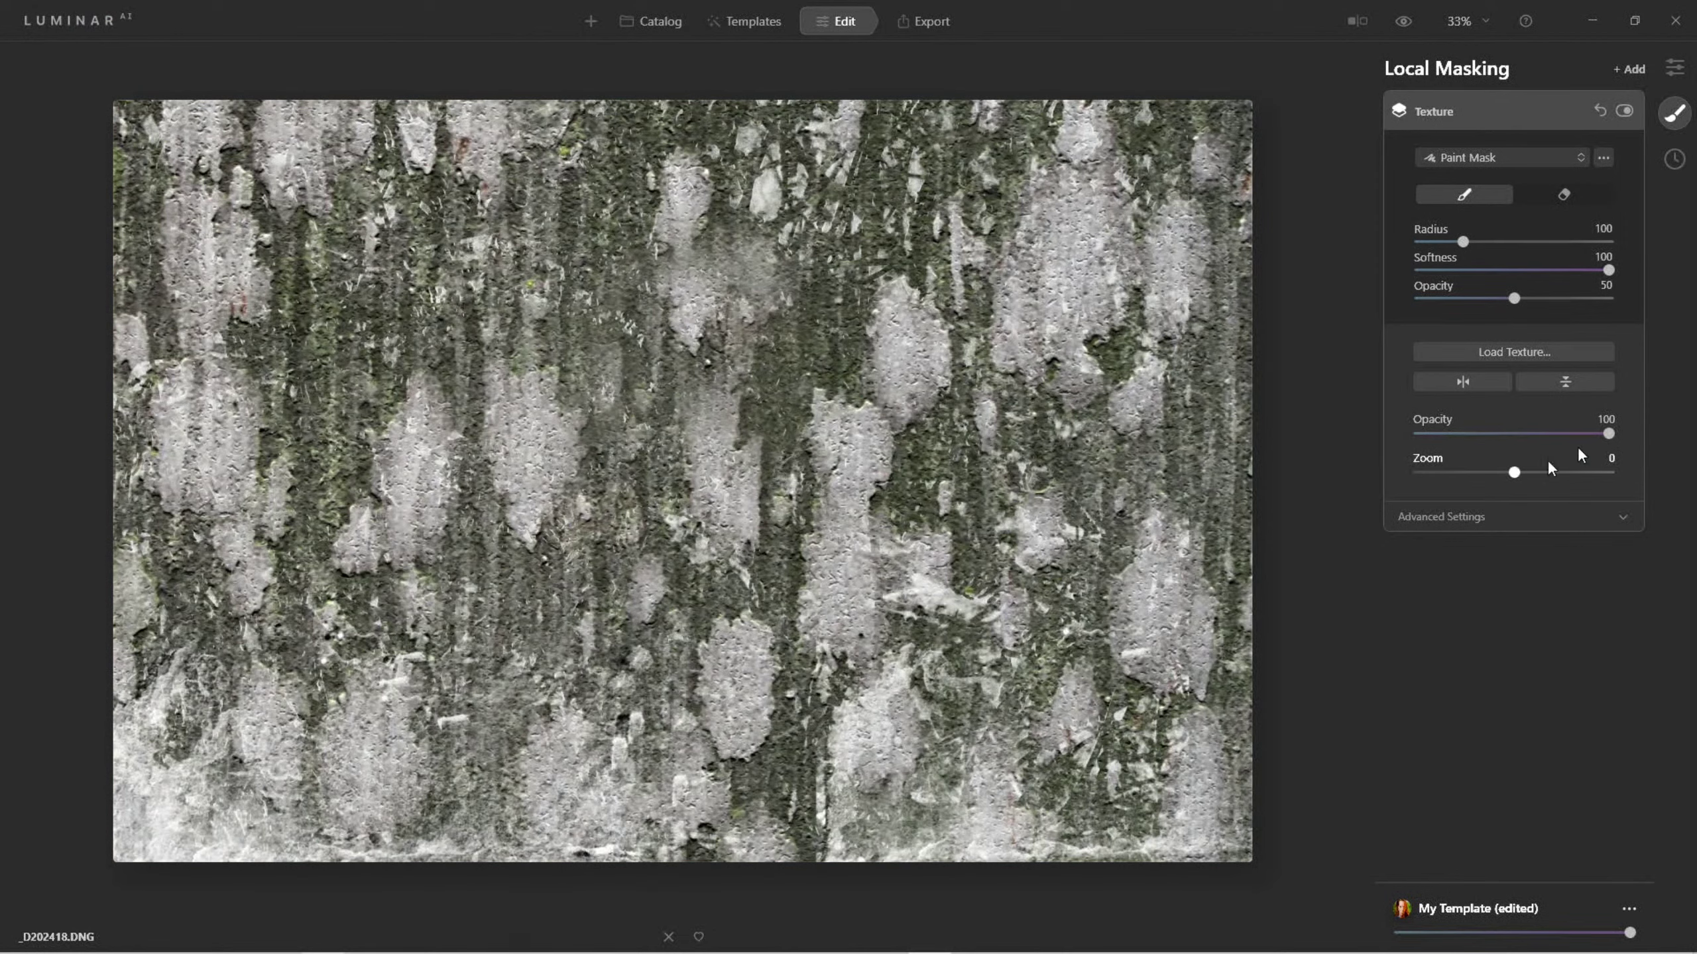
# Adjust the texture in its advanced settings: contrast 64, saturation 62 and brightness -16.
pyautogui.click(1471, 517)
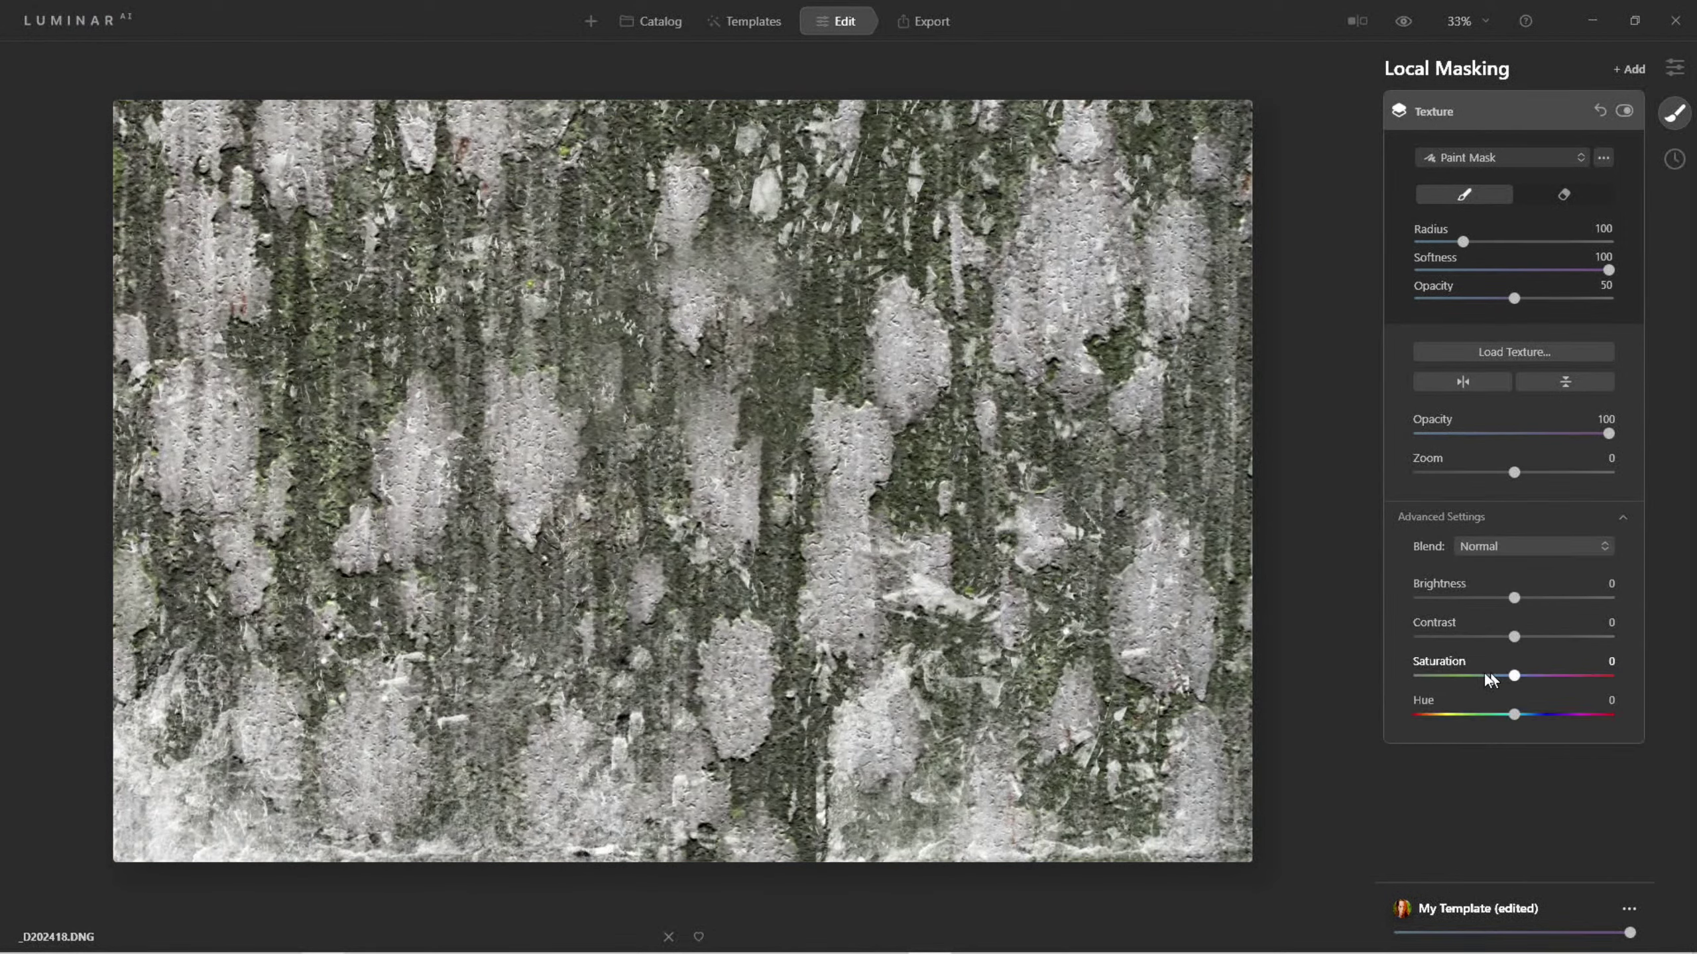
pyautogui.click(1491, 549)
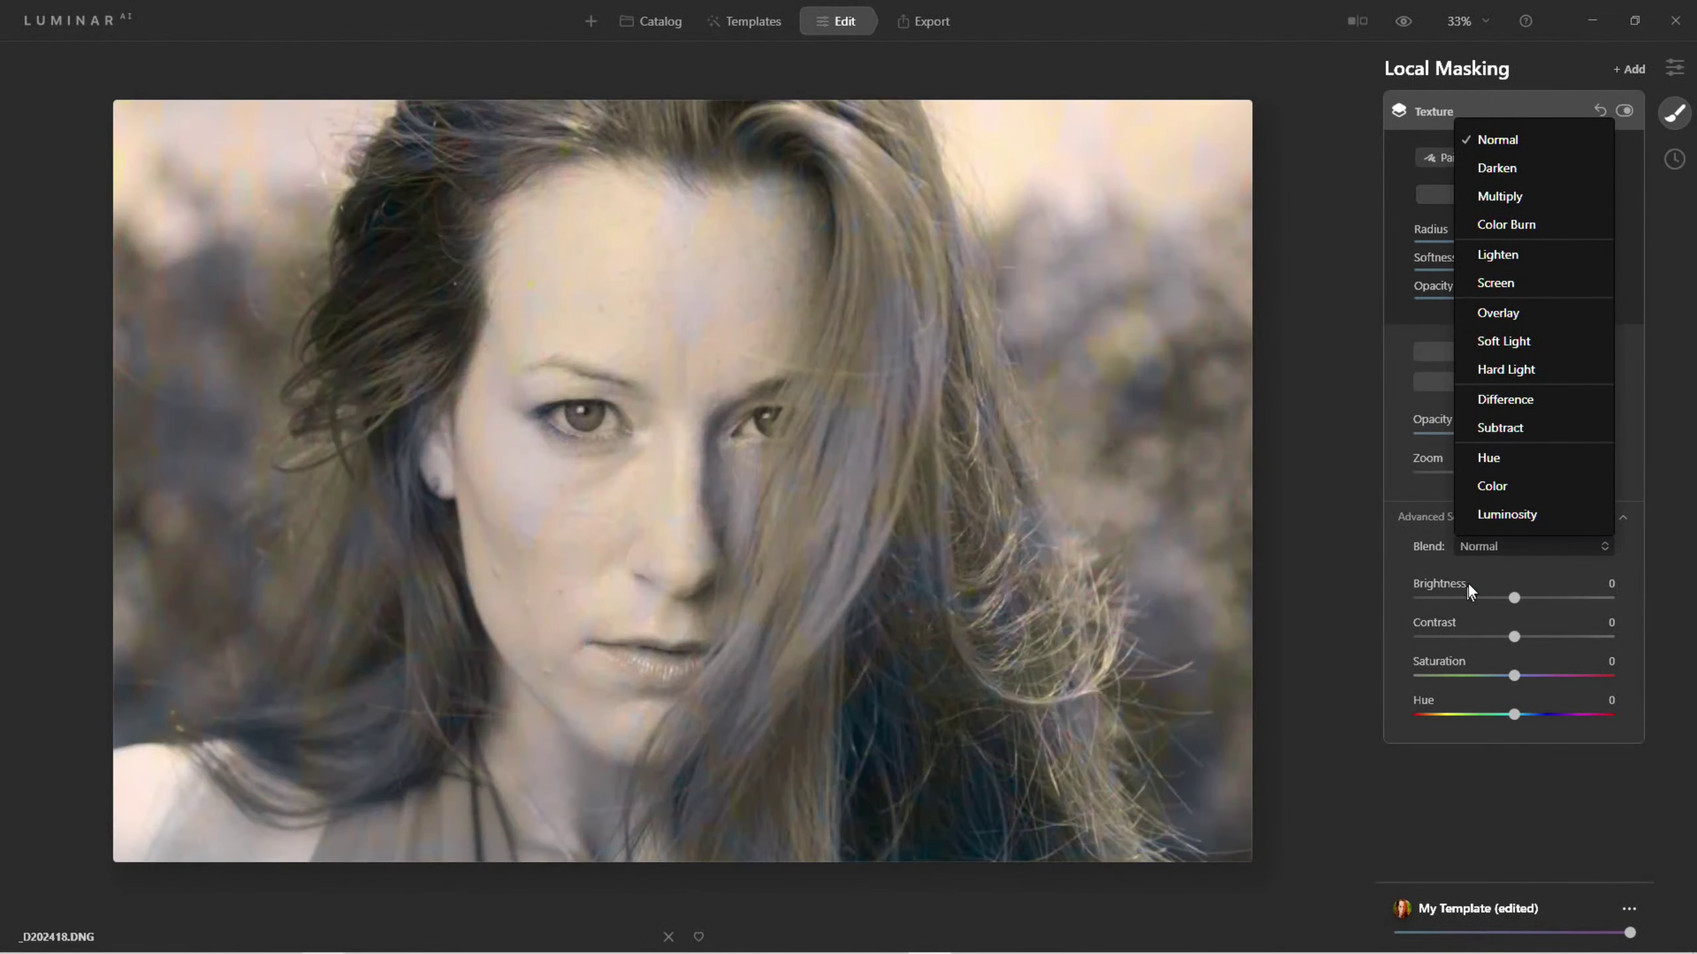
pyautogui.click(1472, 580)
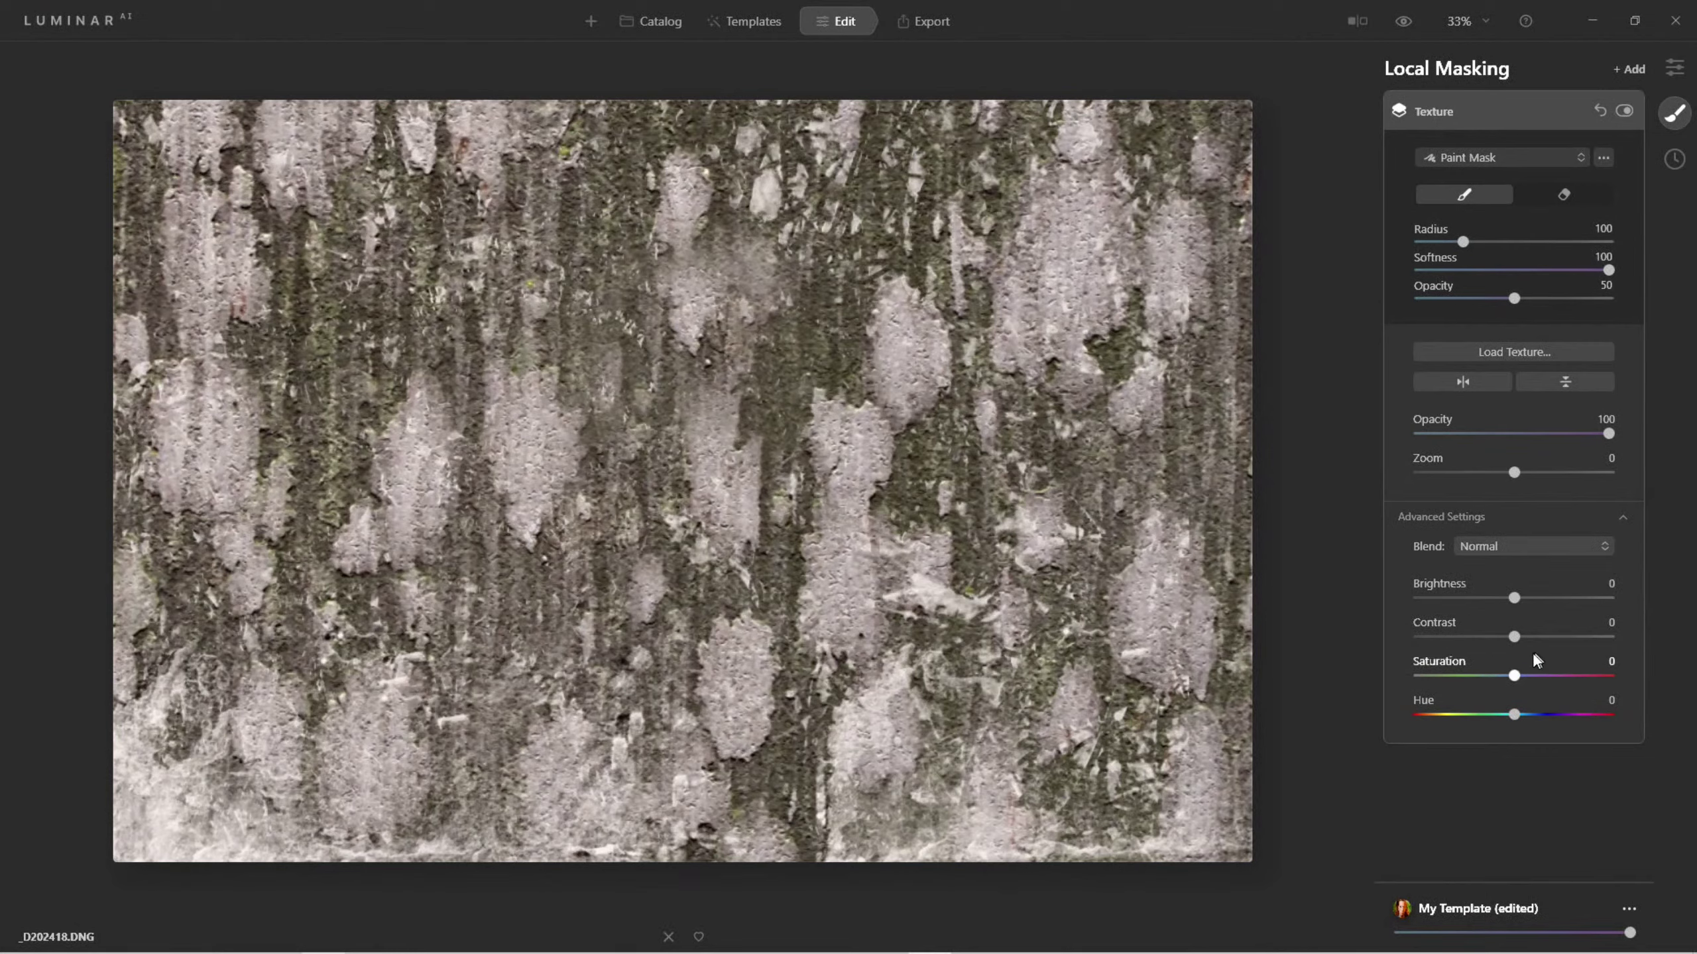
pyautogui.moveTo(1514, 637); pyautogui.dragTo(1573, 677)
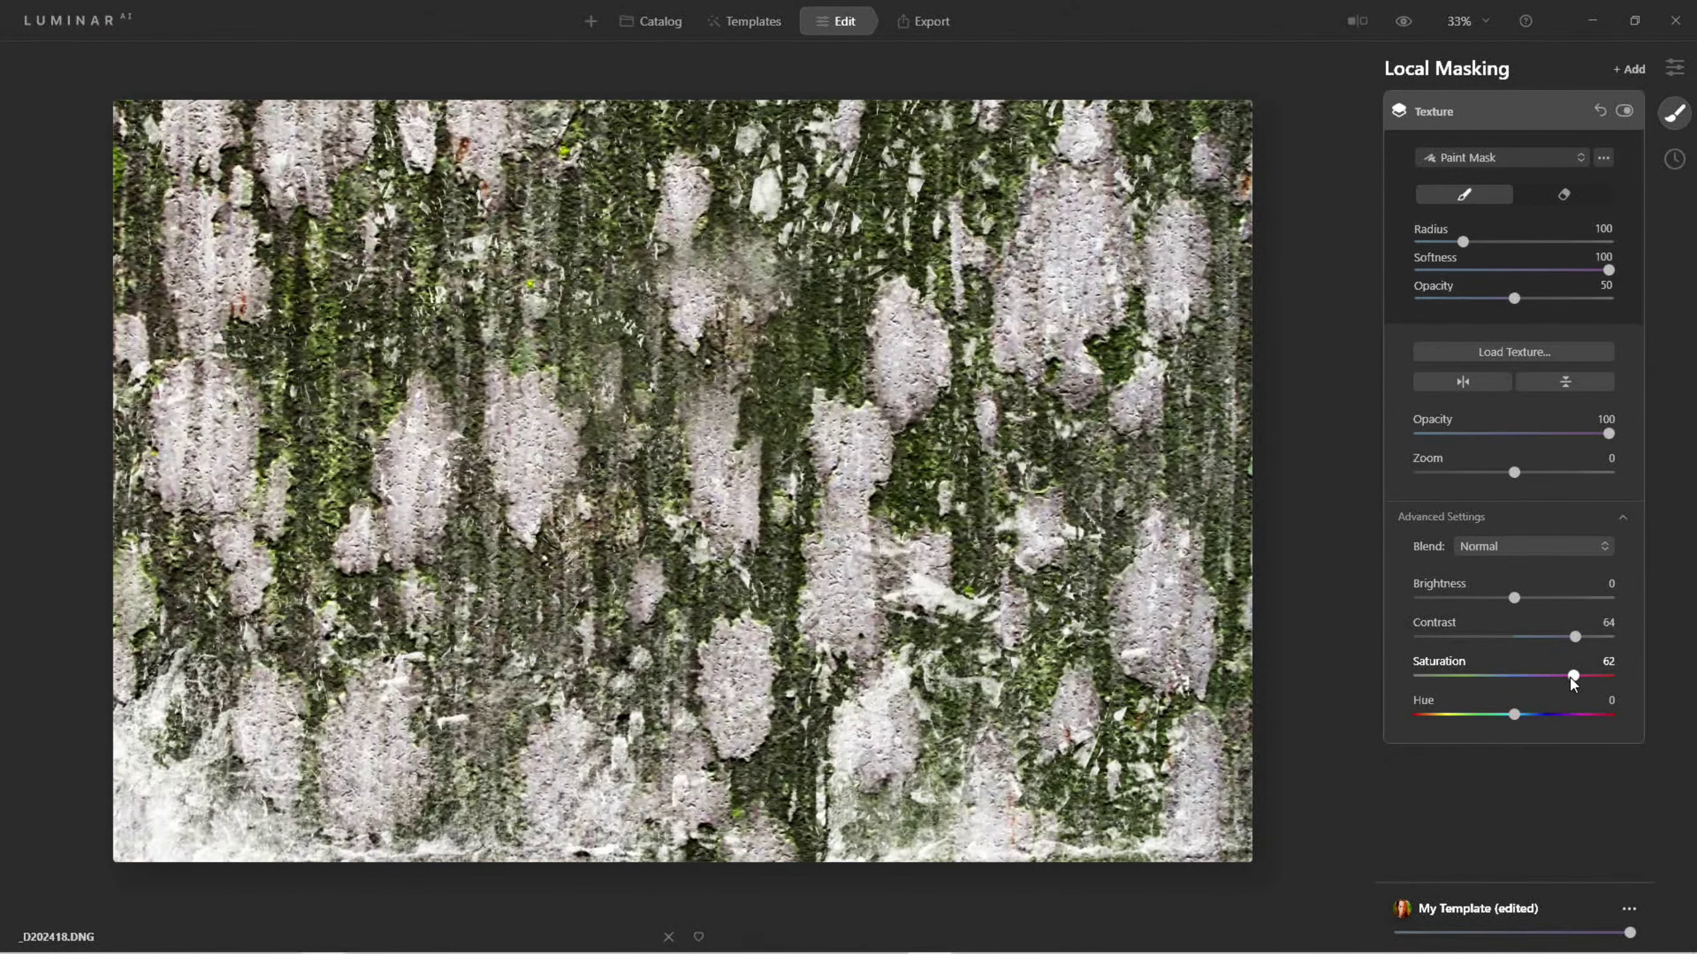
pyautogui.moveTo(1517, 597)
pyautogui.mouseDown()
pyautogui.moveTo(1547, 605)
pyautogui.moveTo(1500, 610)
pyautogui.mouseUp()
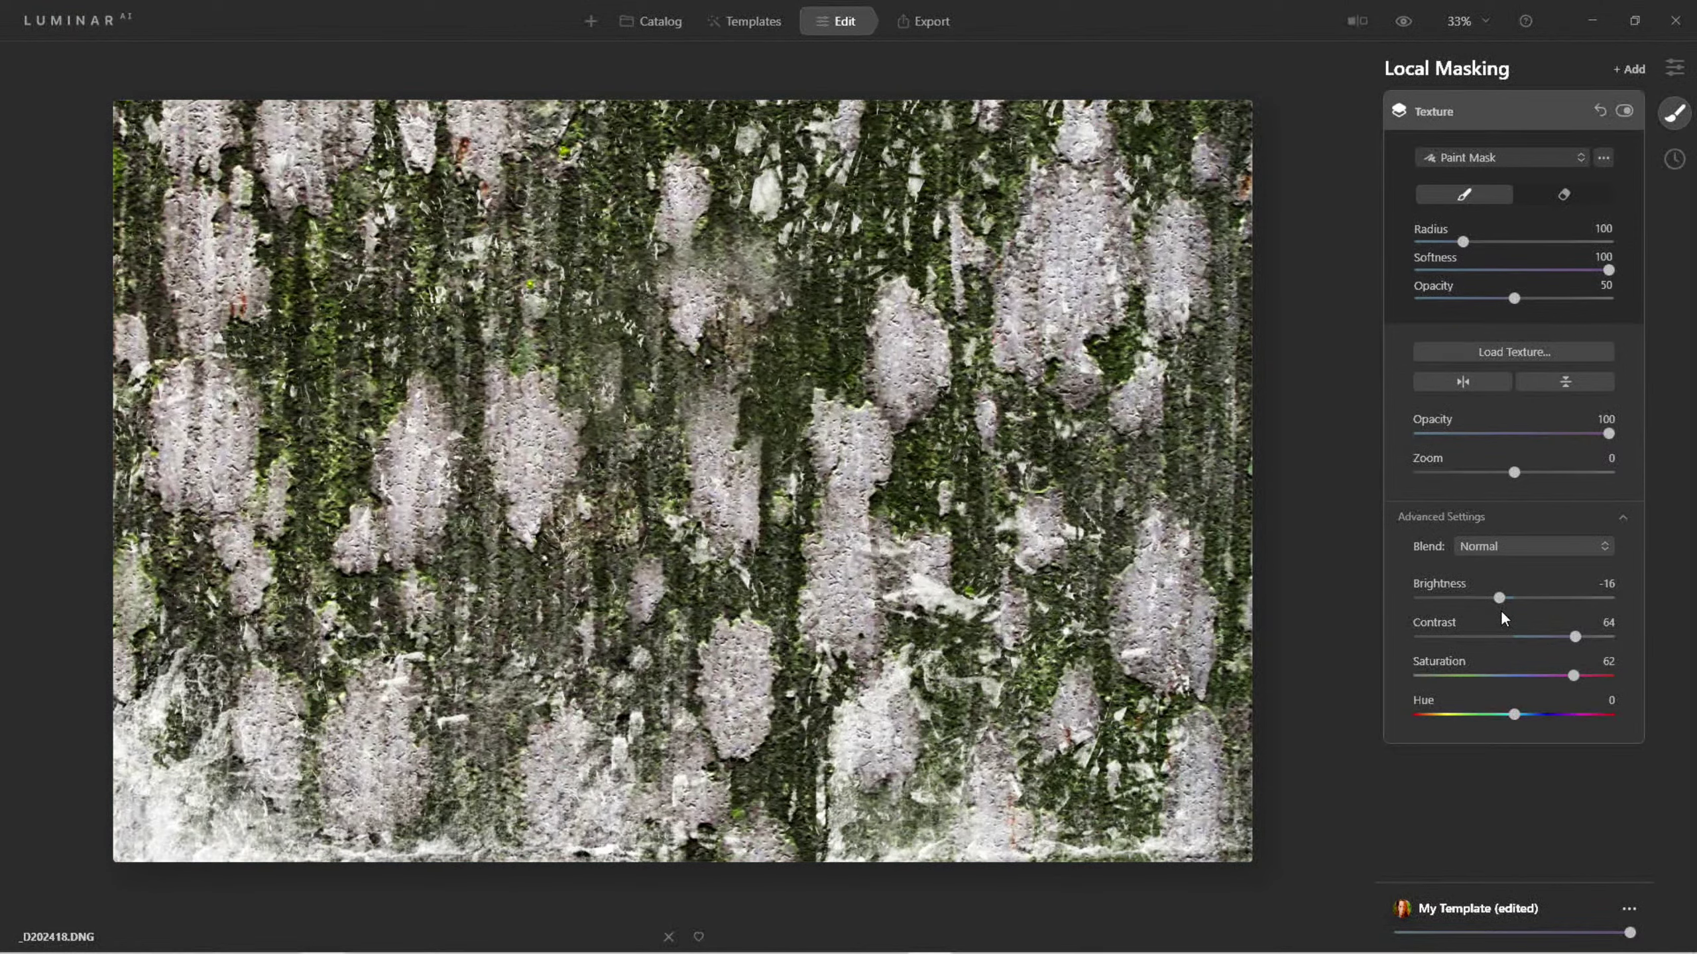
# Try the Soft Light blend mode, settle on Hard Light for the texture, and set its opacity to 60.
pyautogui.click(1549, 545)
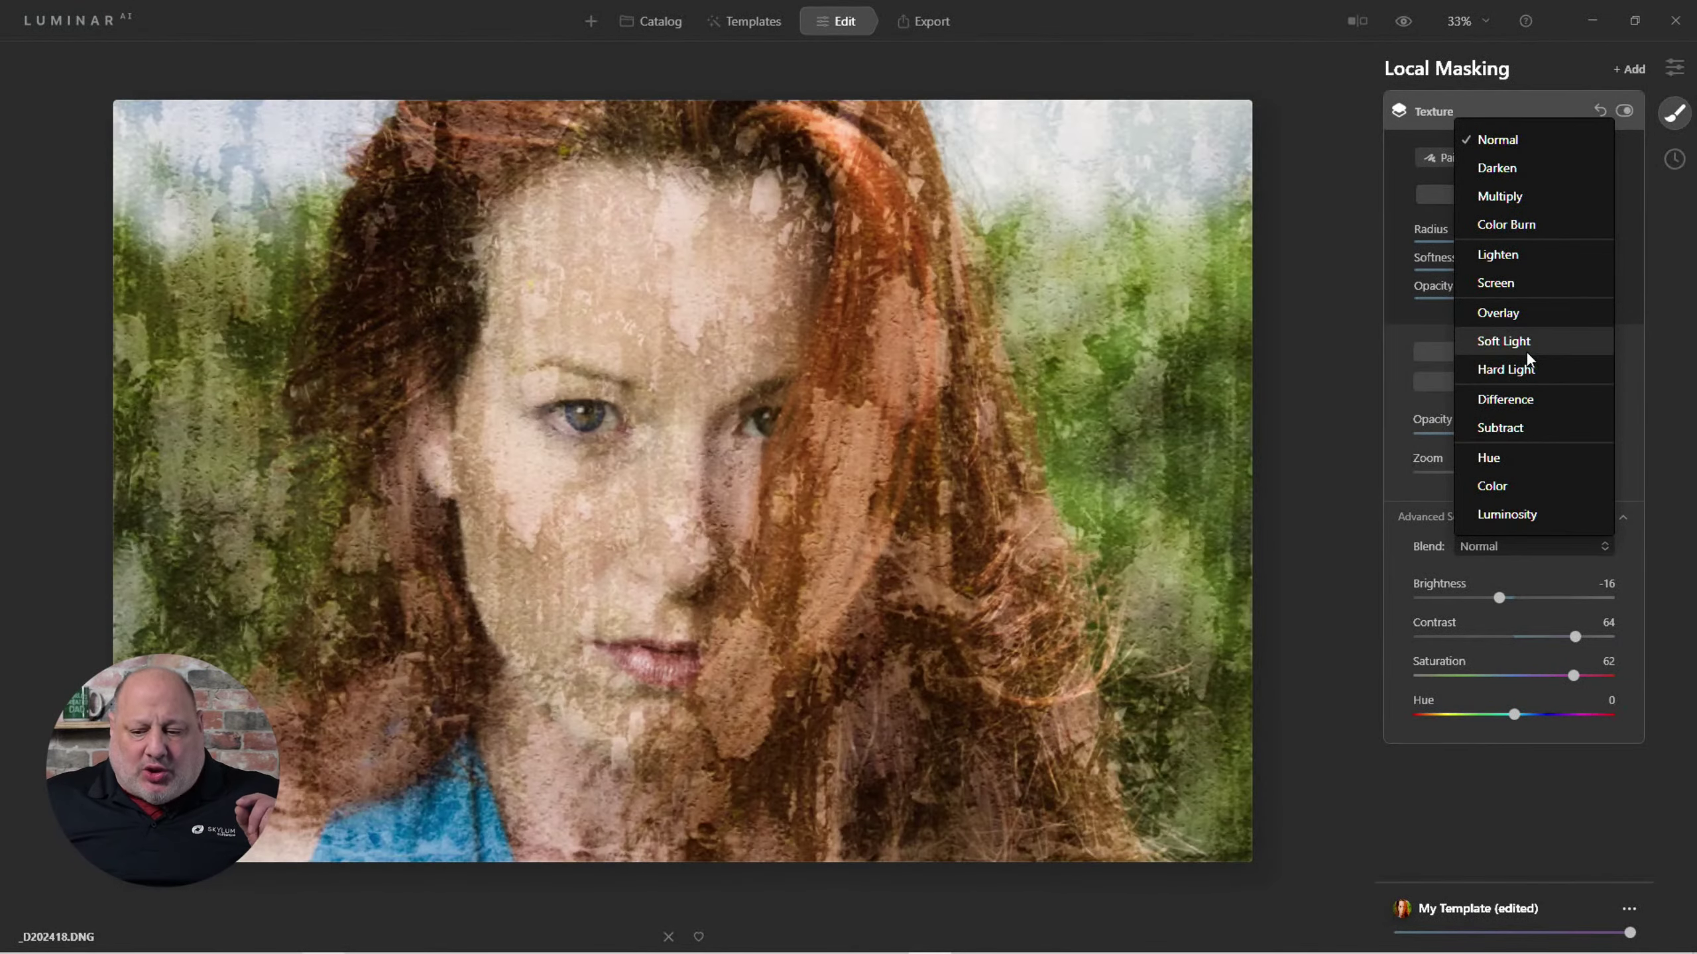
pyautogui.click(1525, 350)
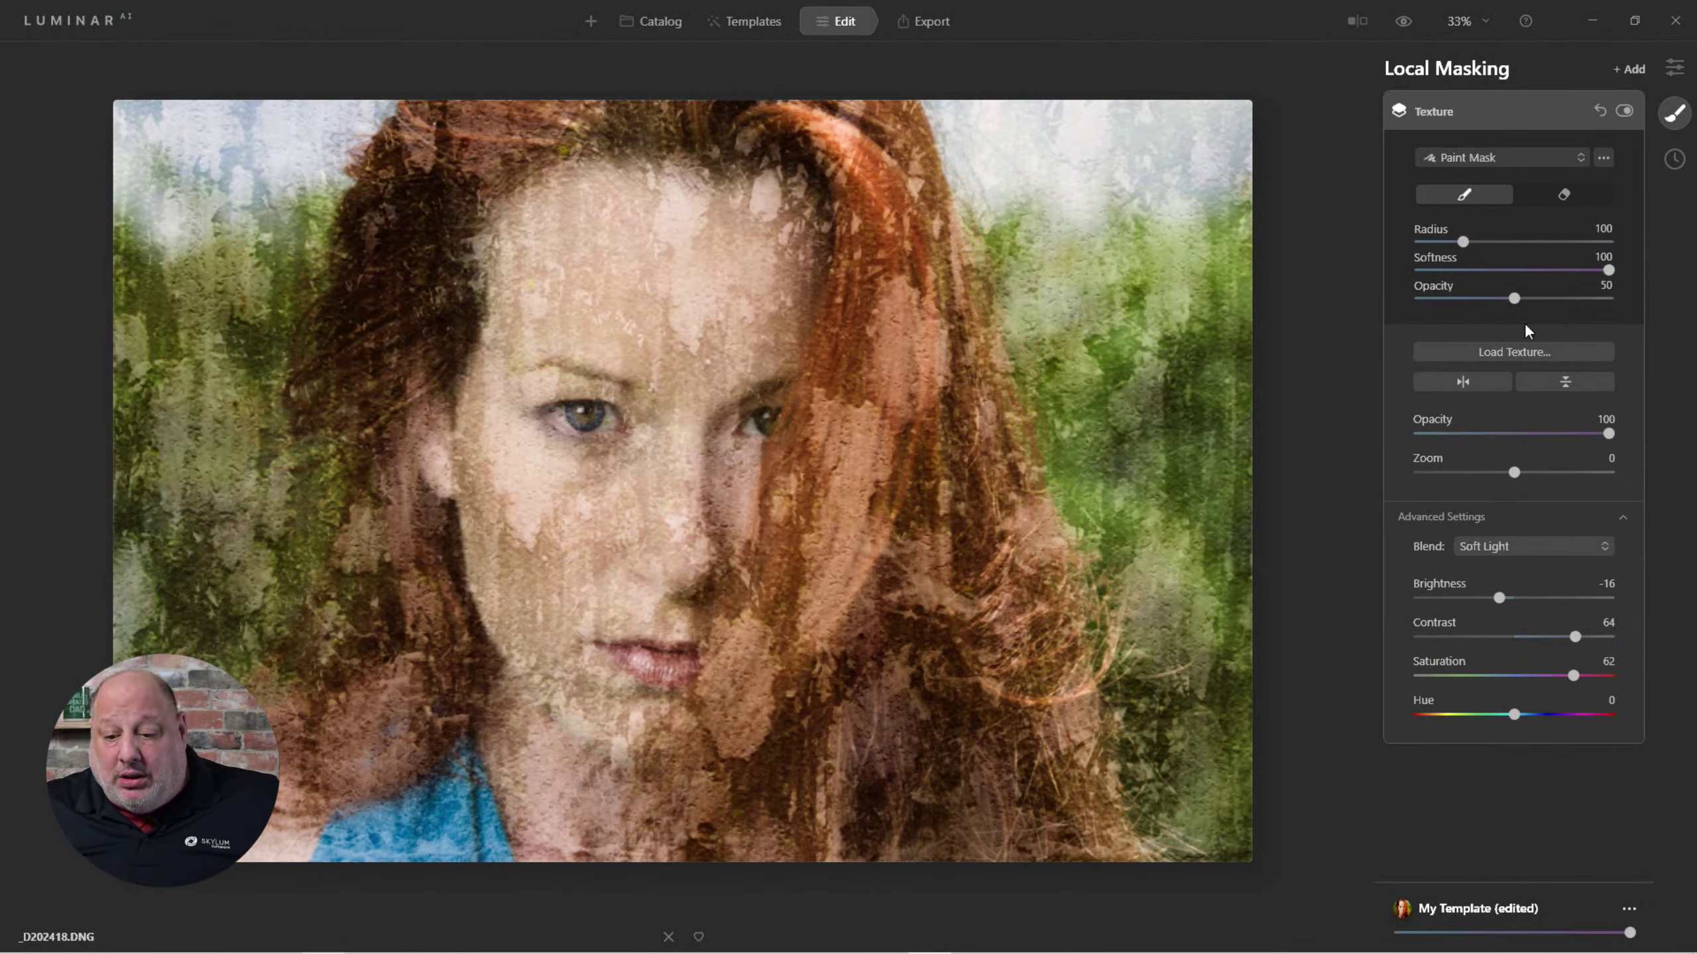
pyautogui.click(1527, 546)
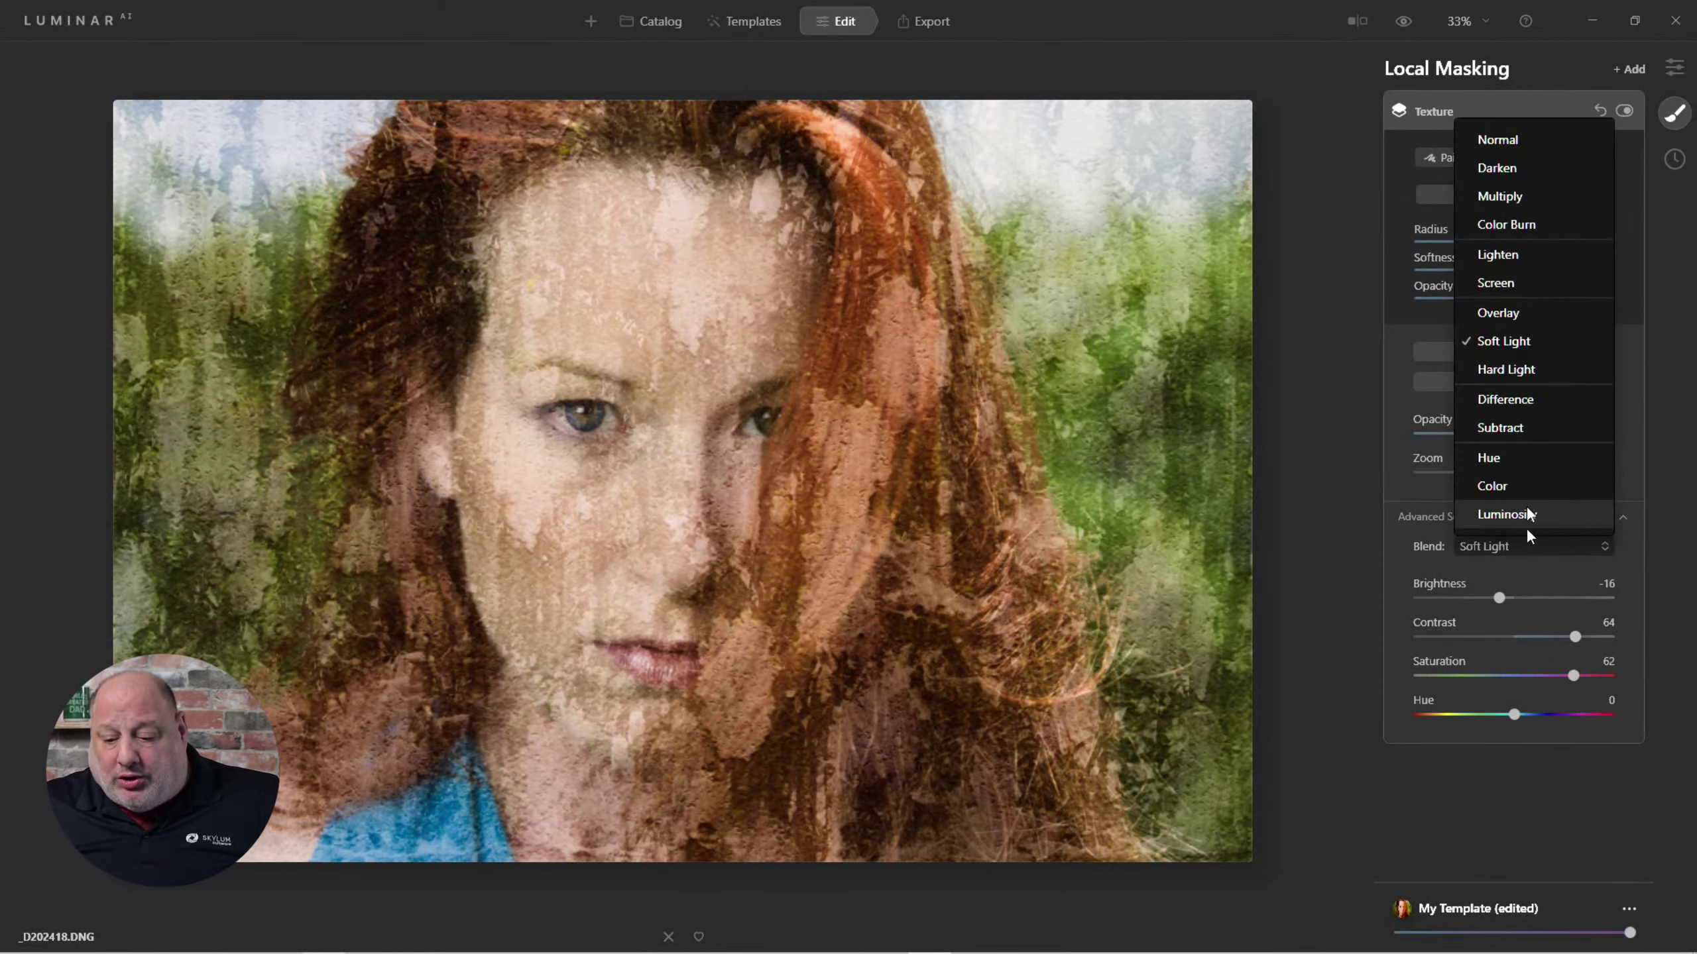
pyautogui.click(1510, 370)
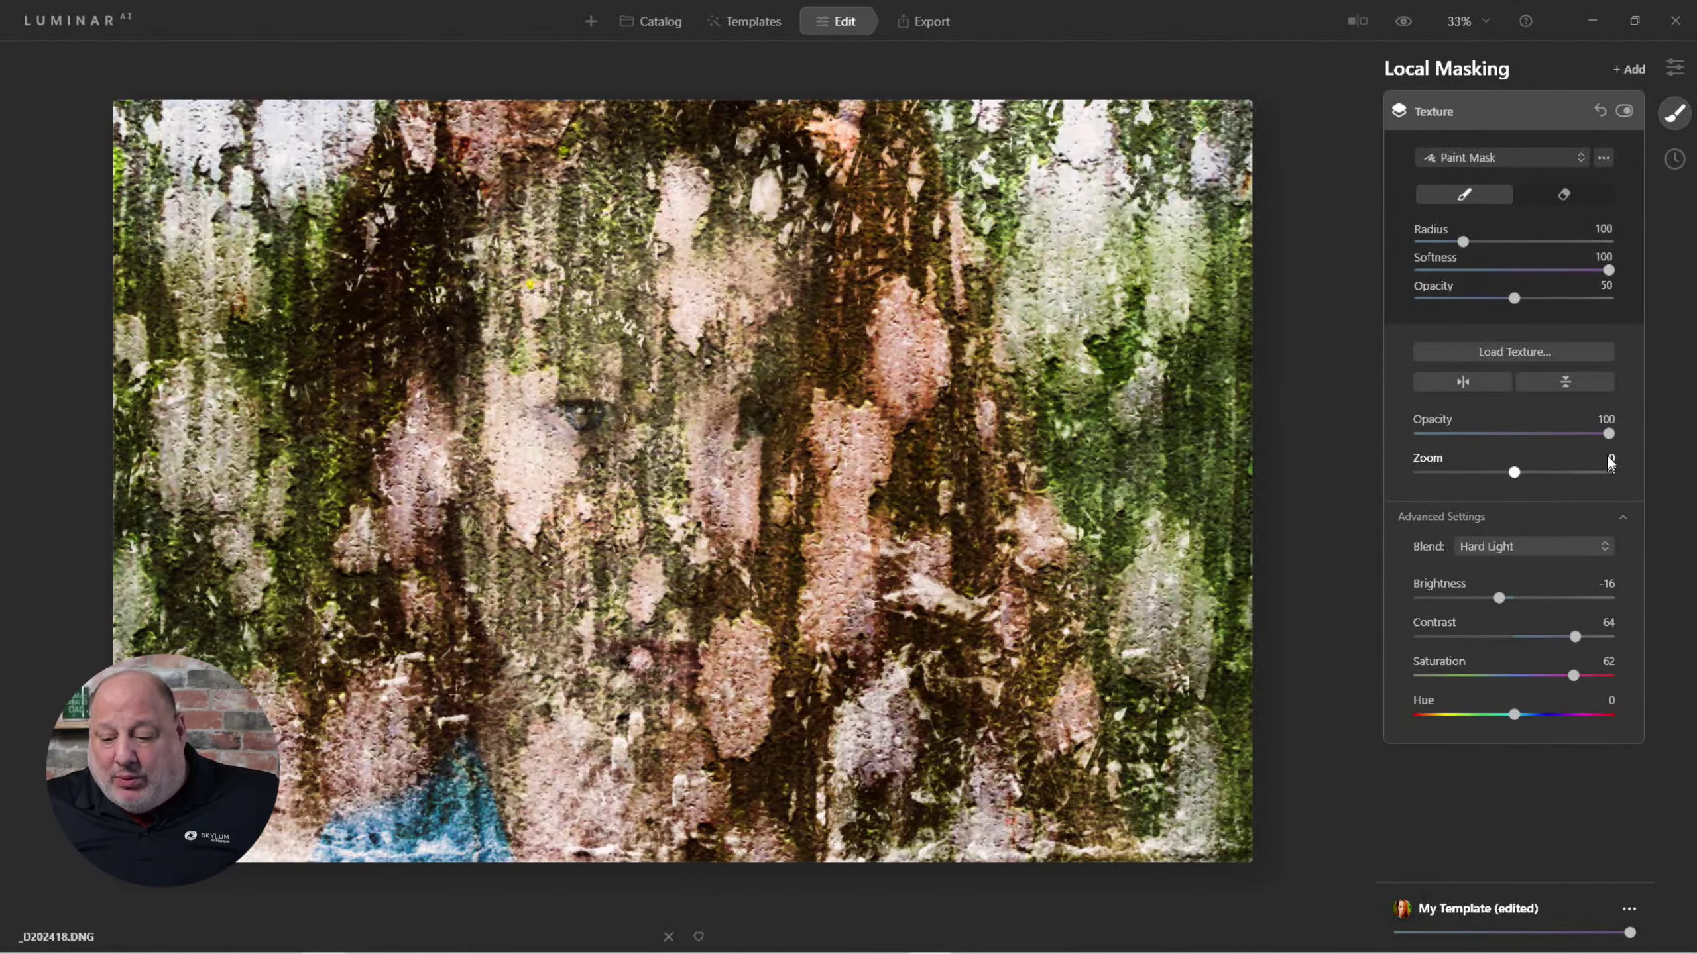
pyautogui.moveTo(1609, 435); pyautogui.dragTo(1522, 438)
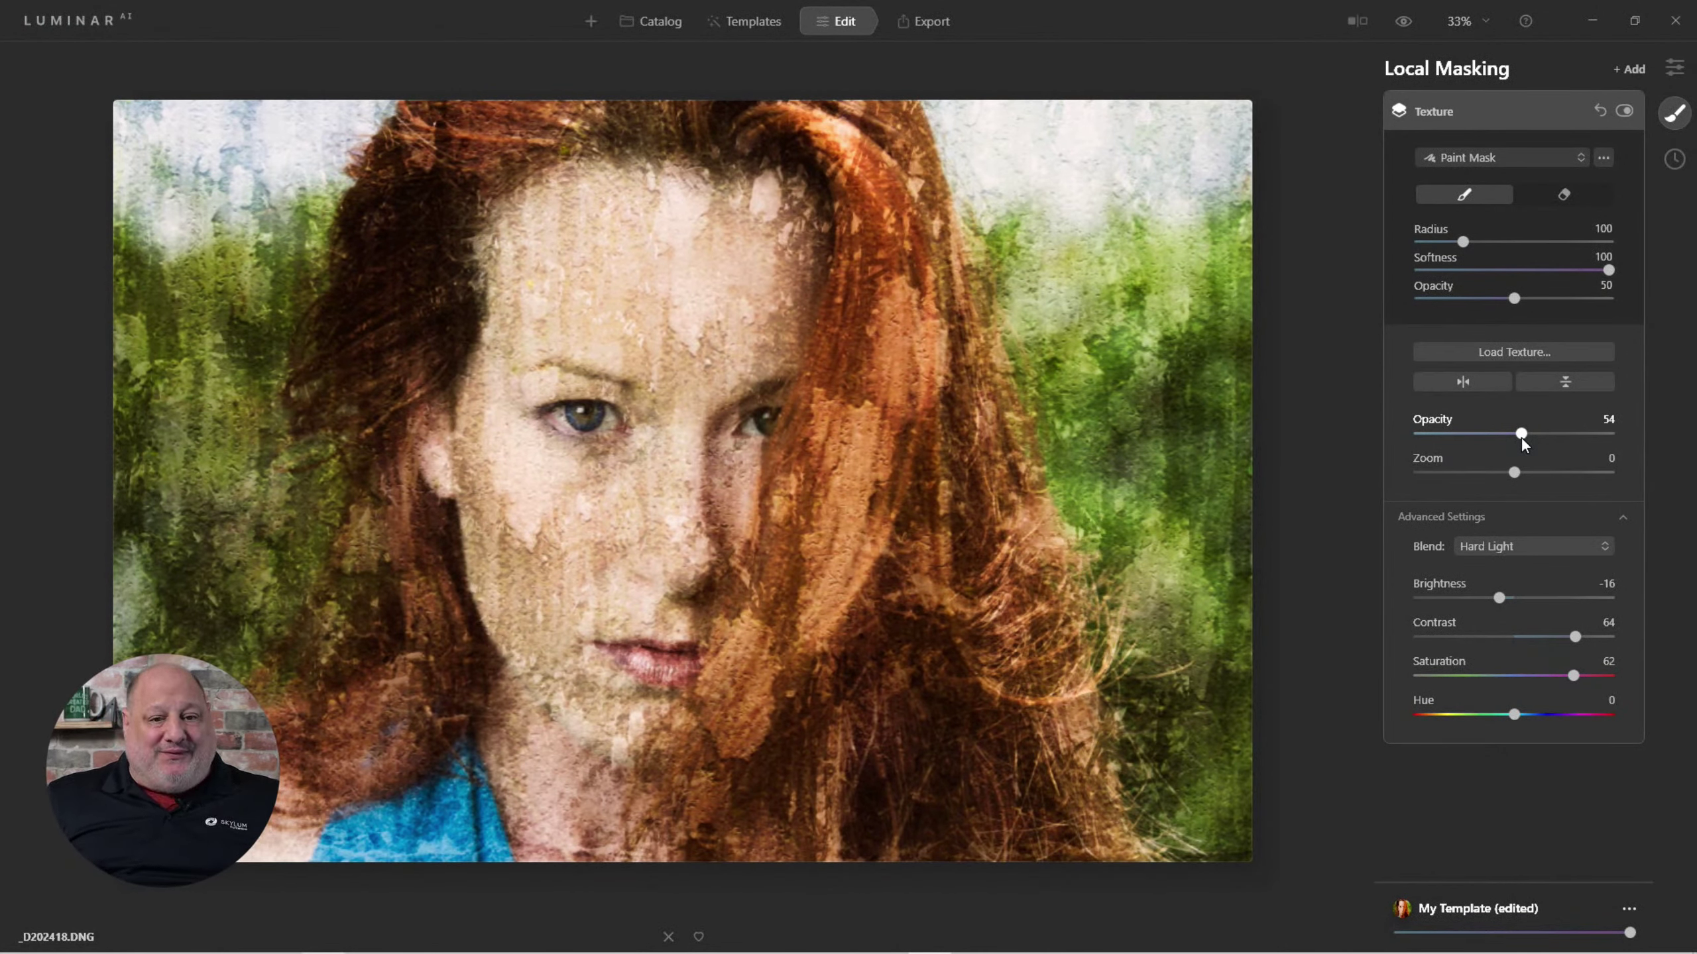
pyautogui.moveTo(1522, 438); pyautogui.dragTo(1535, 438)
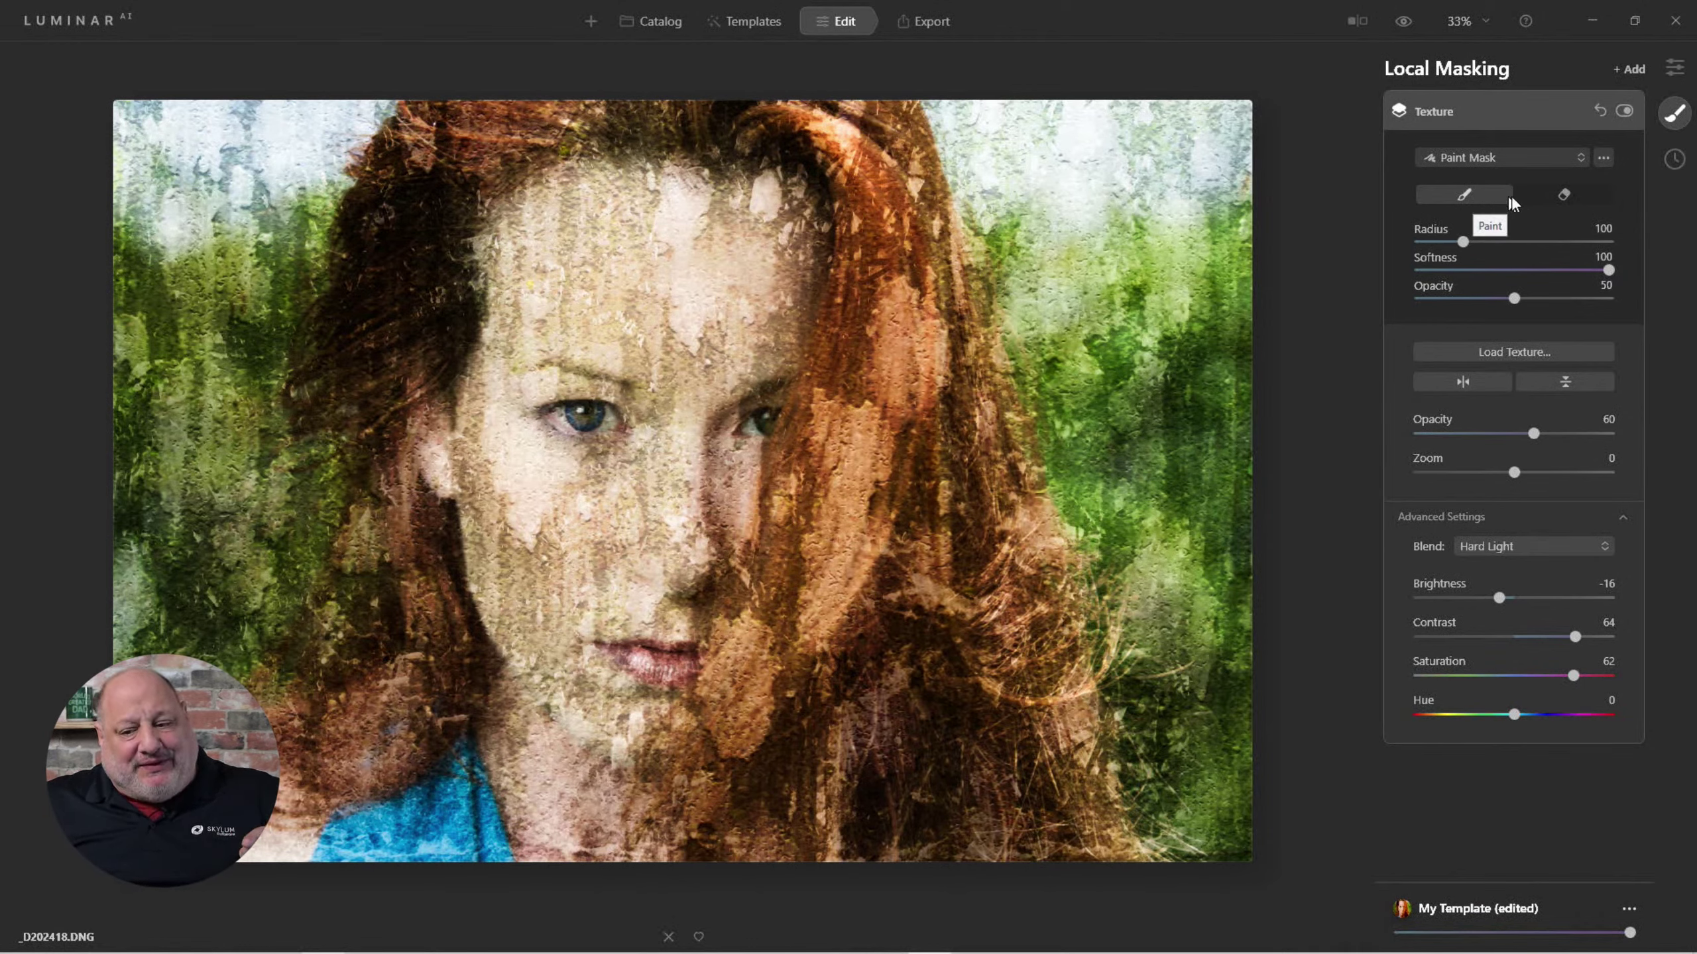
# Set the mask eraser's opacity to 33 and partly erase the texture over the forehead and the cheek below the eye.
pyautogui.click(1553, 195)
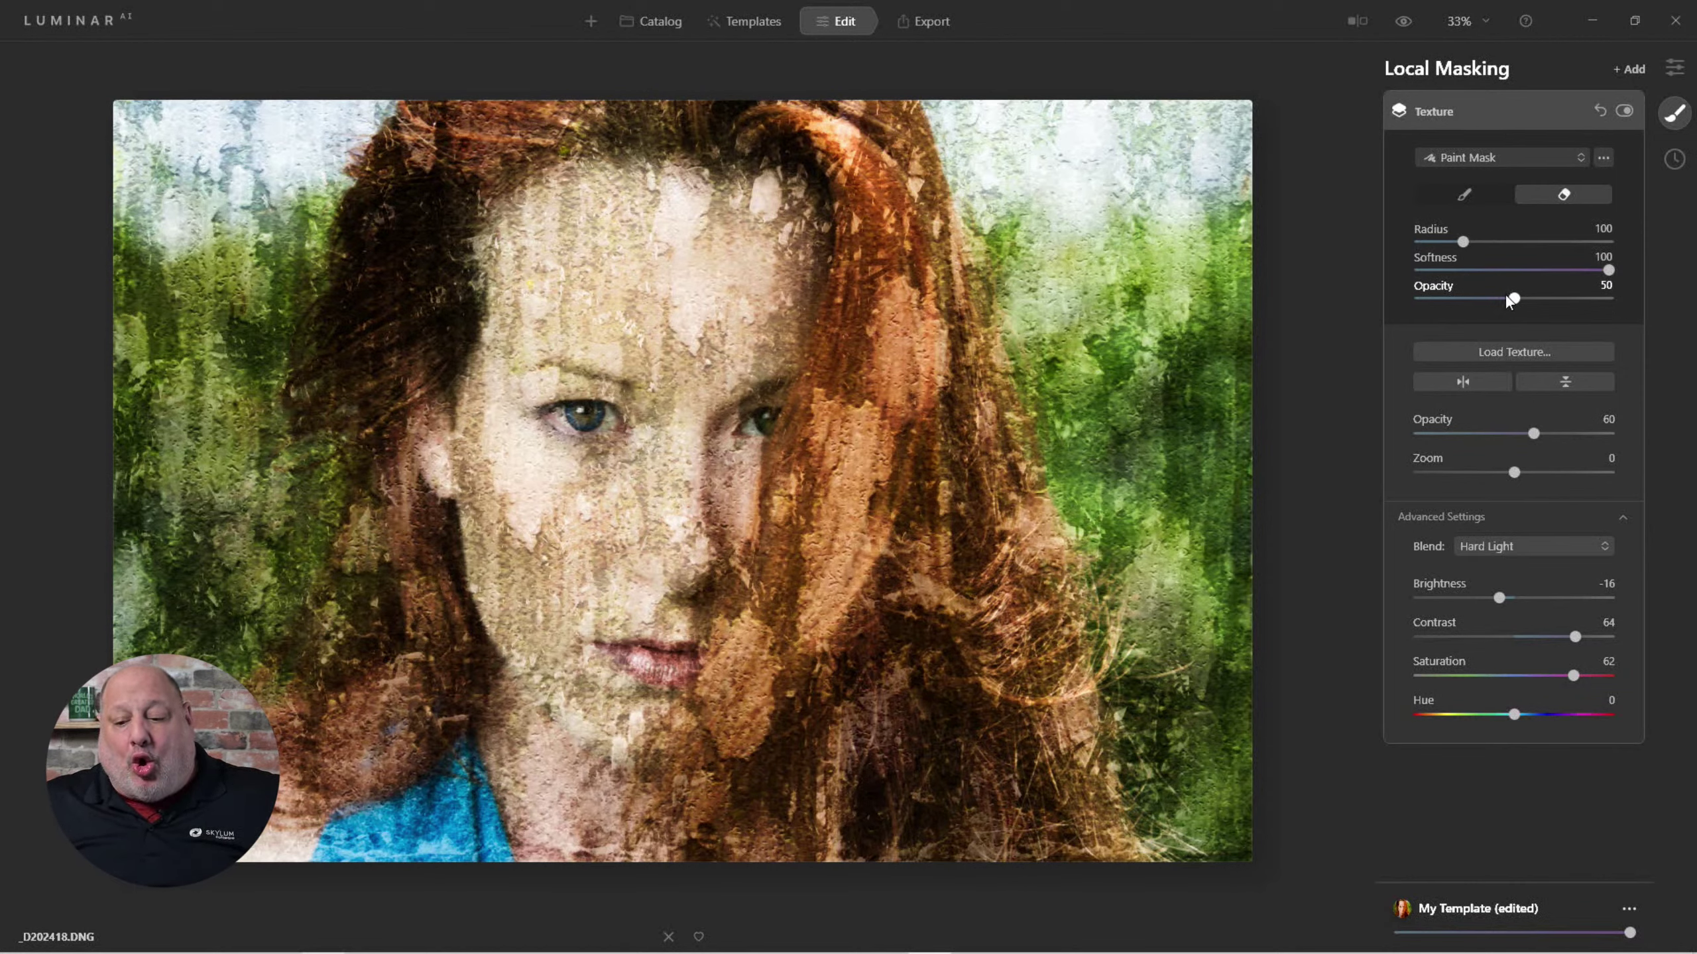
pyautogui.moveTo(1511, 300); pyautogui.dragTo(1508, 299)
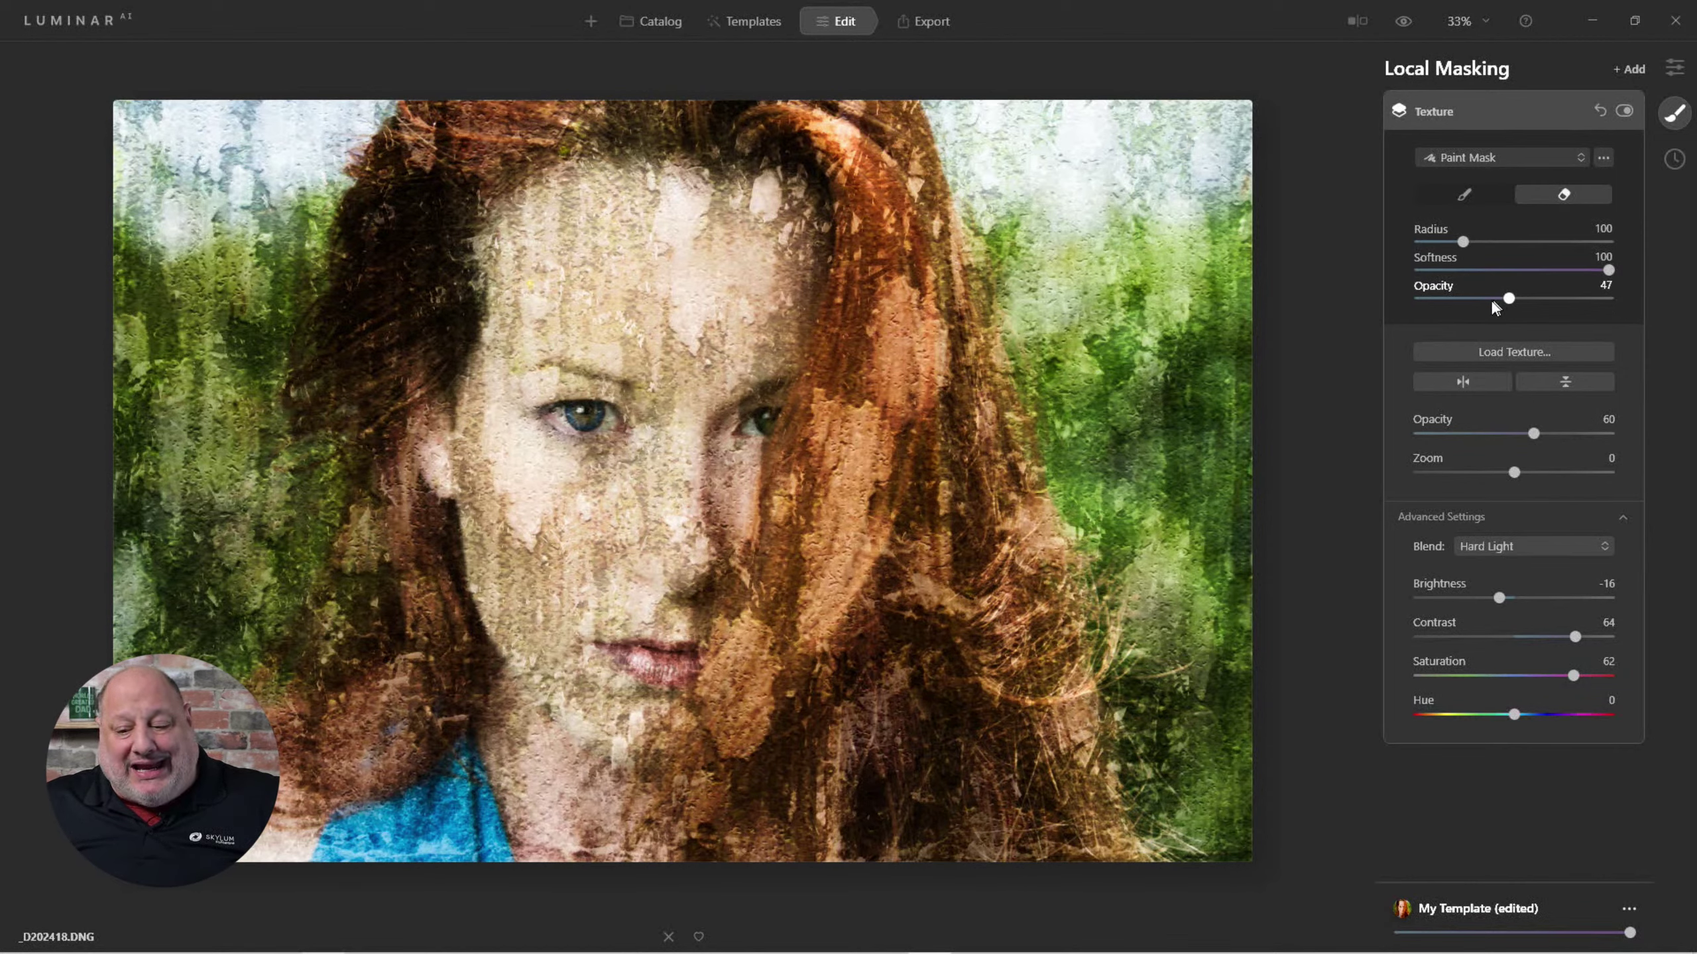
pyautogui.click(1515, 299)
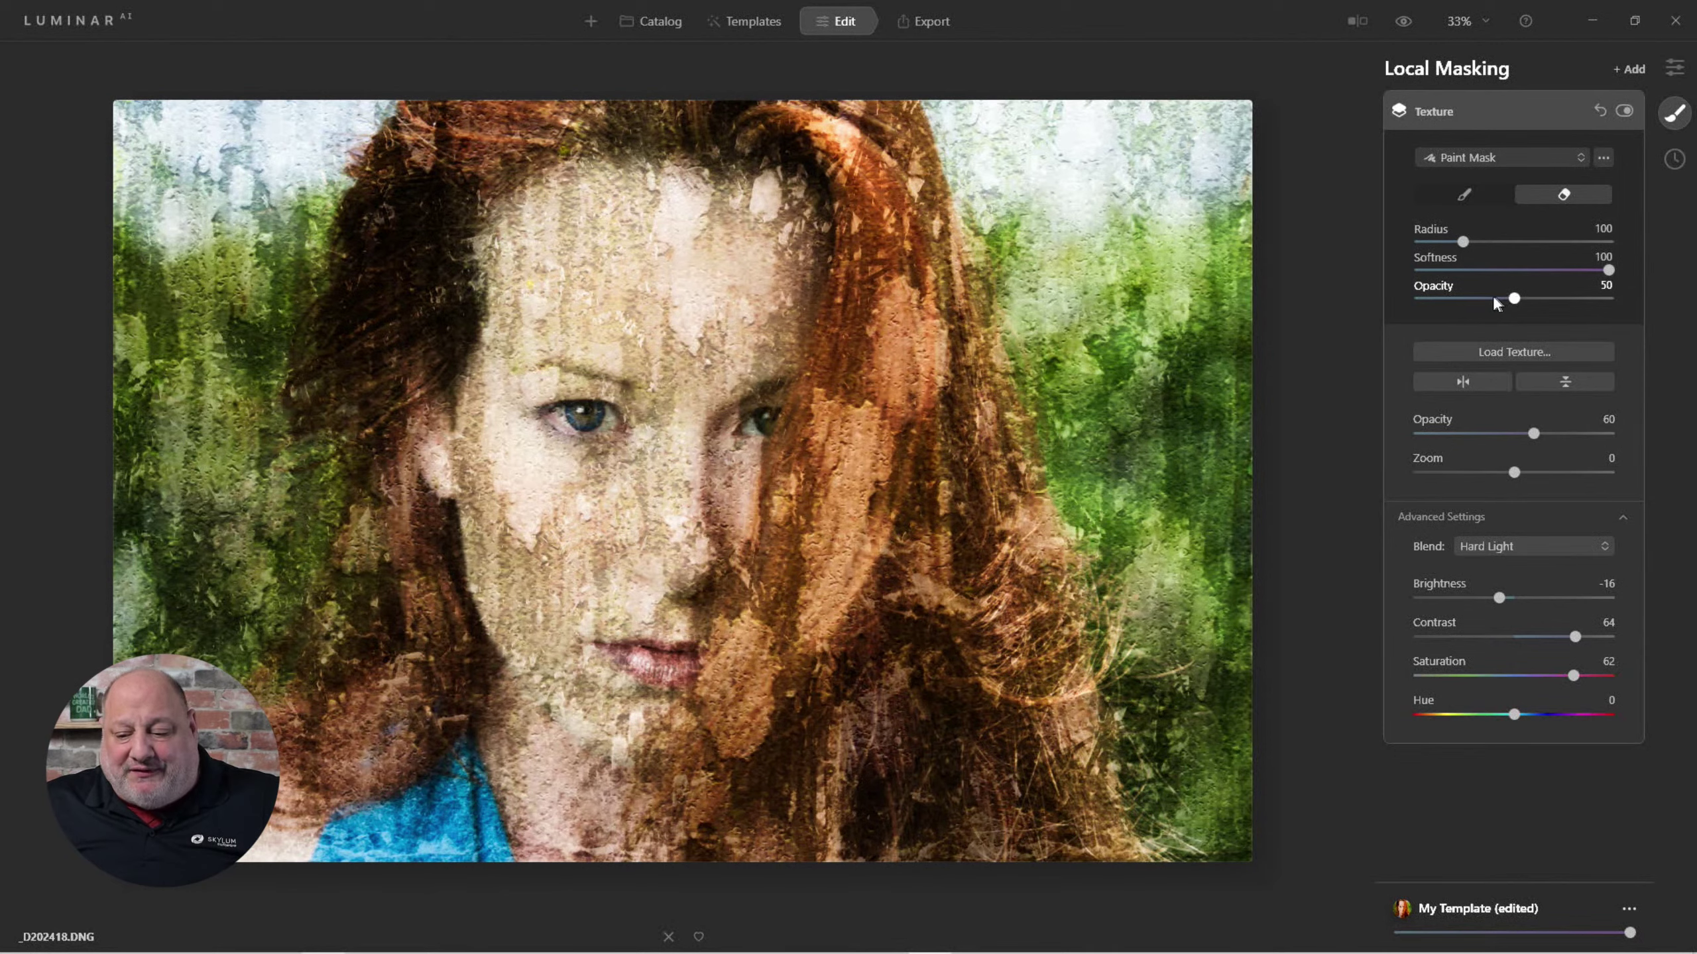
pyautogui.moveTo(1508, 297); pyautogui.dragTo(1480, 302)
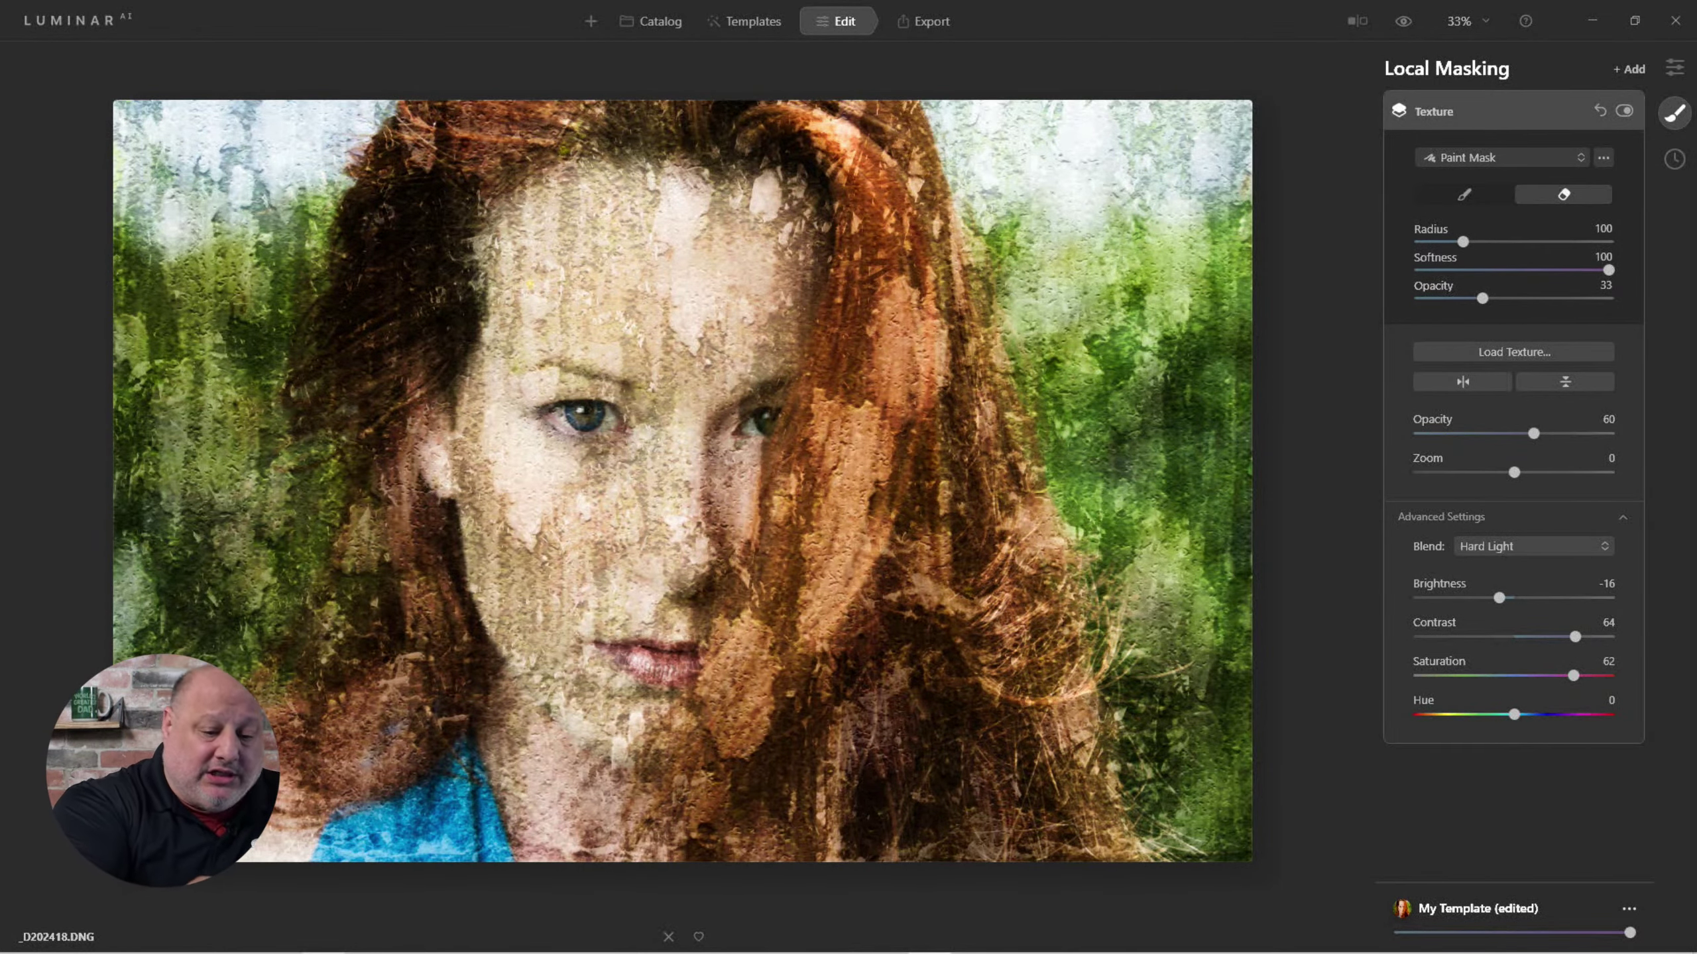
pyautogui.moveTo(559, 201)
pyautogui.mouseDown()
pyautogui.moveTo(537, 311)
pyautogui.moveTo(537, 254)
pyautogui.moveTo(558, 552)
pyautogui.moveTo(568, 508)
pyautogui.mouseUp()
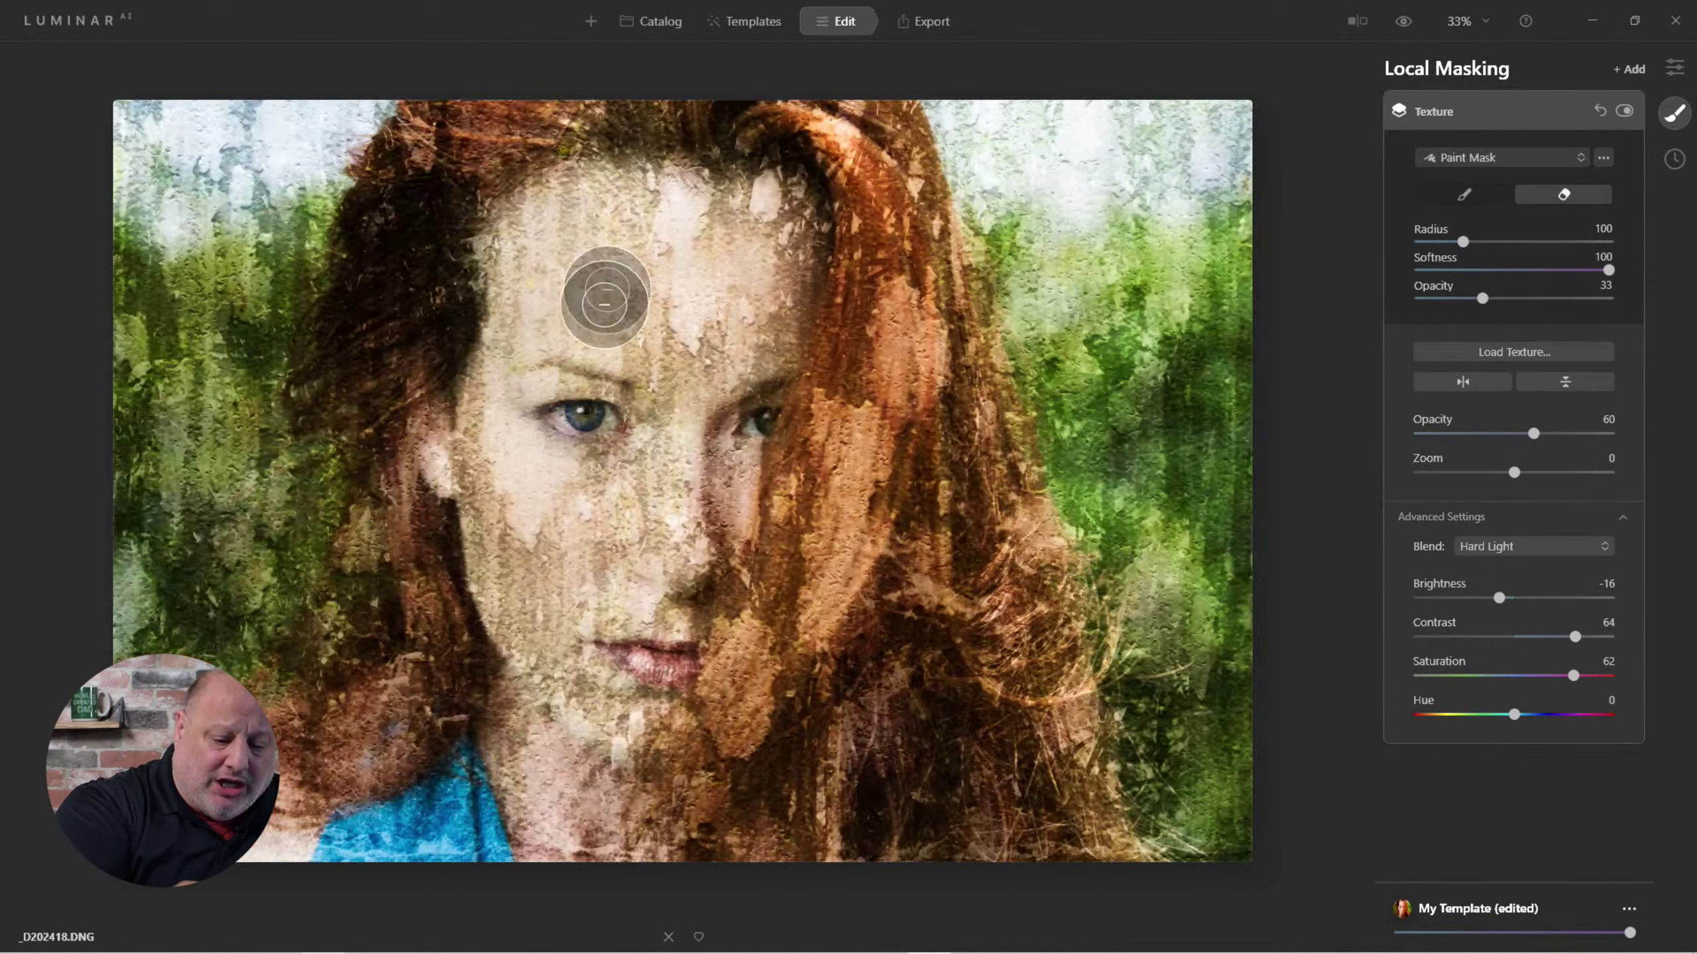
pyautogui.moveTo(605, 296); pyautogui.dragTo(644, 379)
pyautogui.moveTo(697, 257)
pyautogui.mouseDown()
pyautogui.moveTo(682, 555)
pyautogui.moveTo(687, 455)
pyautogui.moveTo(747, 255)
pyautogui.moveTo(742, 425)
pyautogui.moveTo(657, 700)
pyautogui.moveTo(602, 717)
pyautogui.moveTo(499, 518)
pyautogui.moveTo(511, 267)
pyautogui.mouseUp()
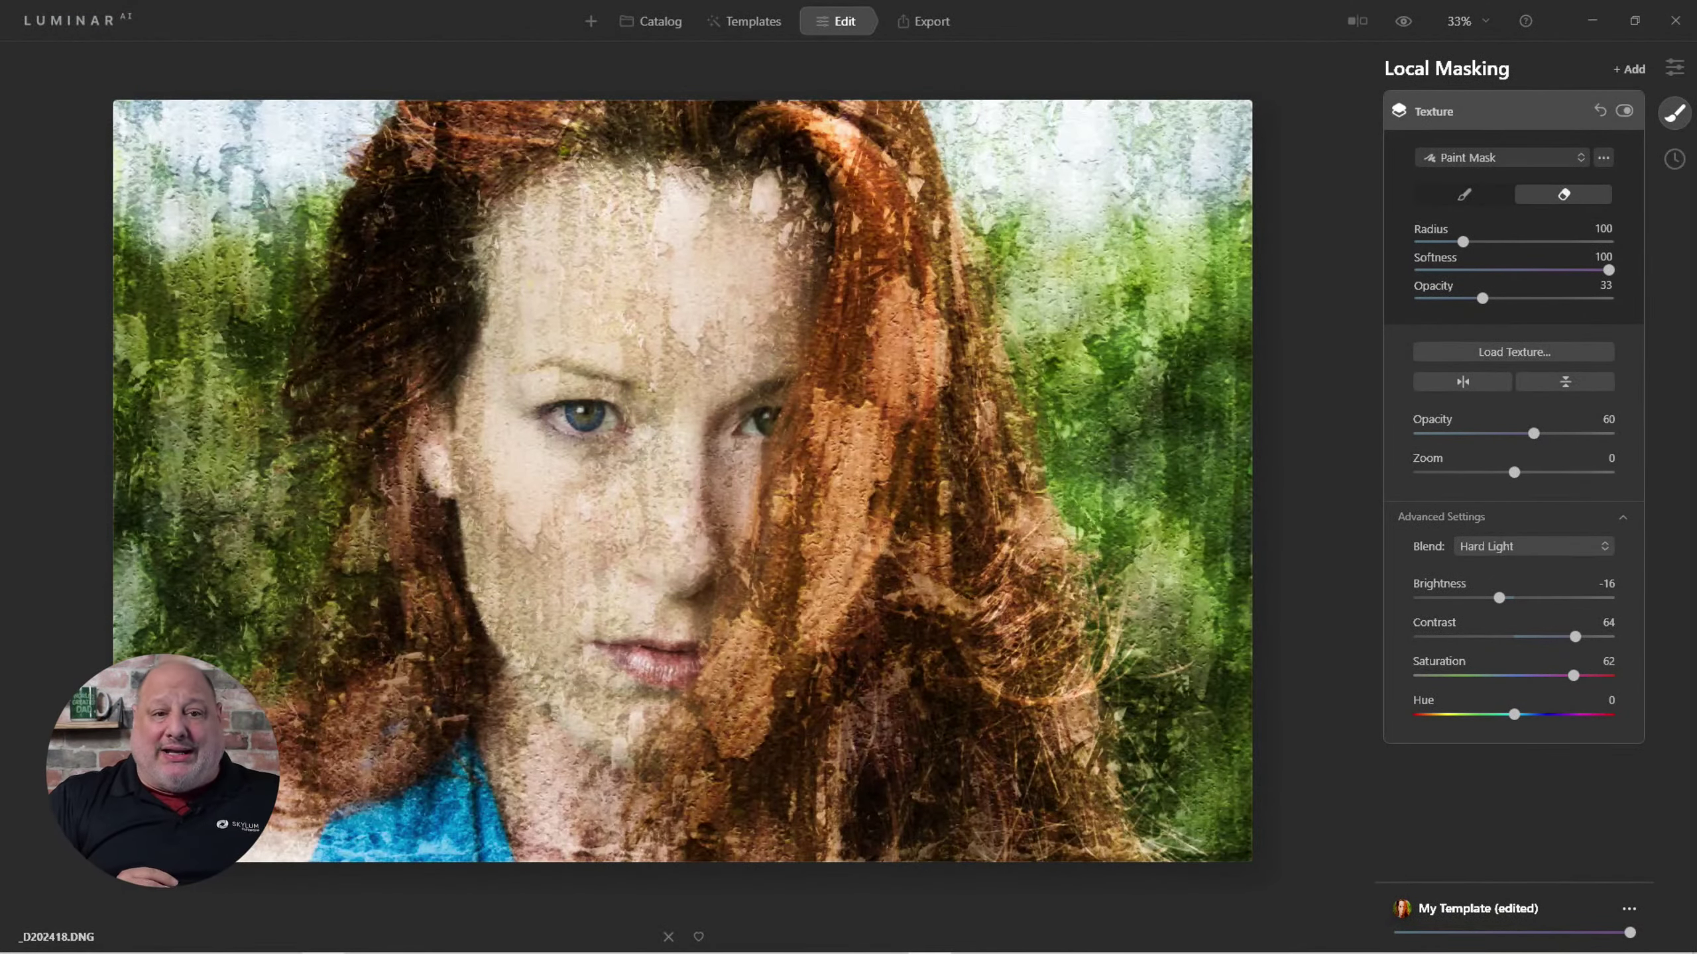
# Reduce the eraser radius to 64 and erase the texture over both eyes.
pyautogui.press('[')
pyautogui.press('[')
pyautogui.press('[')
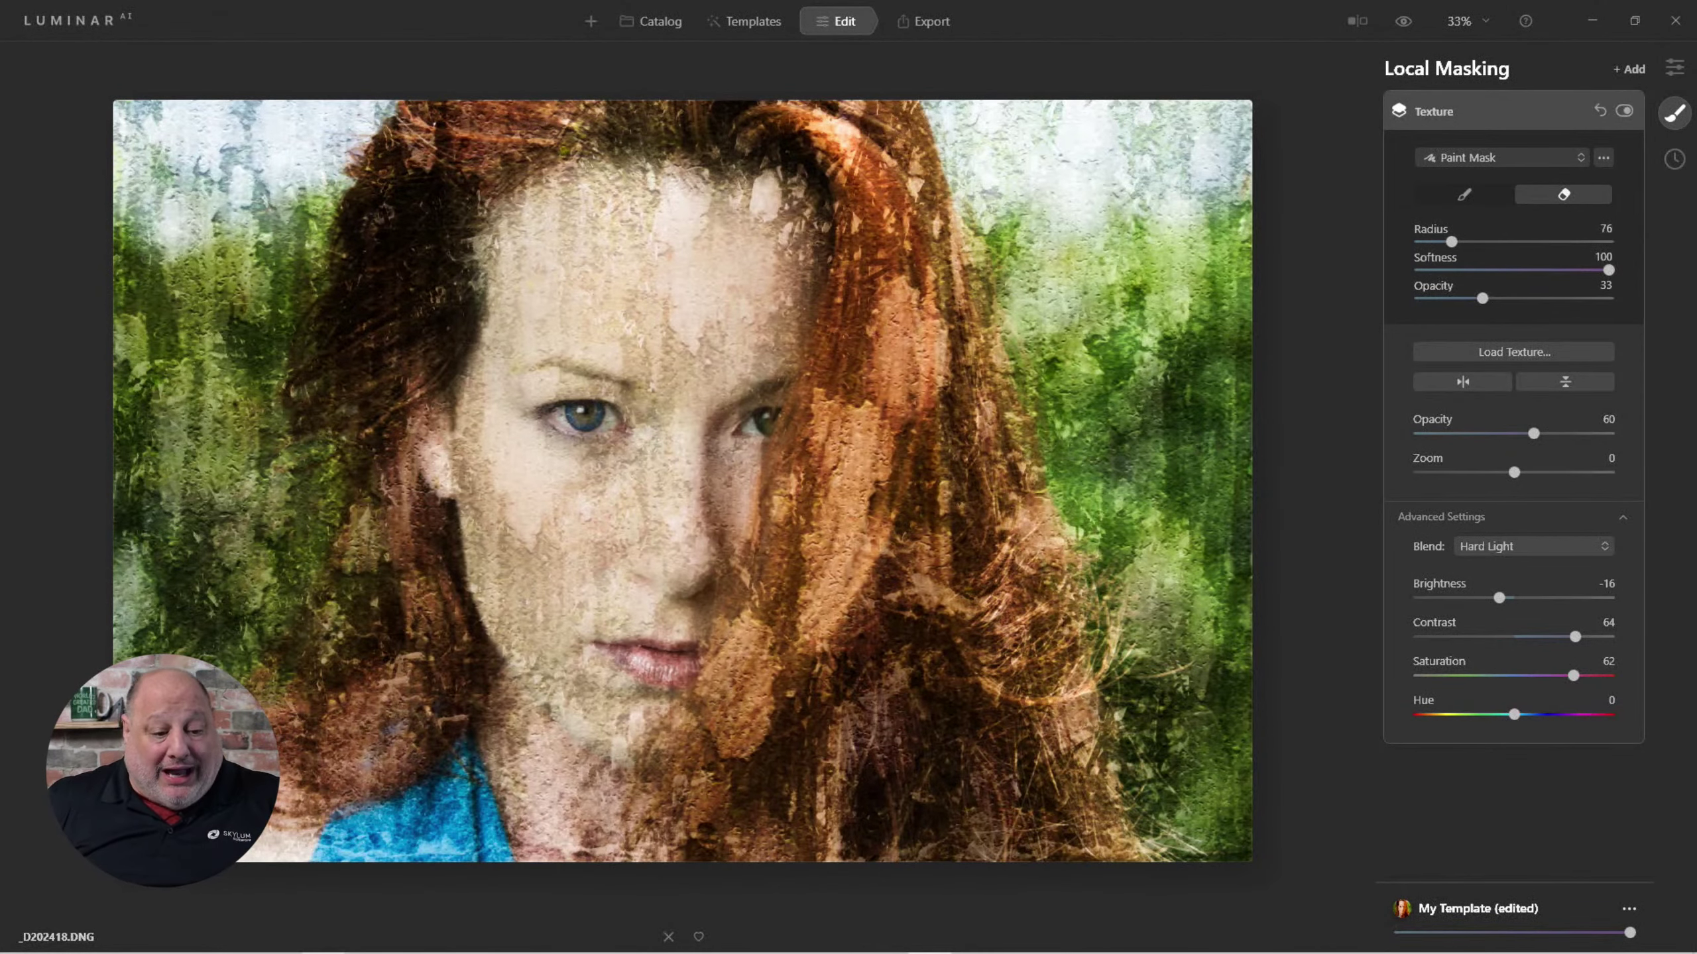
pyautogui.press('[')
pyautogui.press('[')
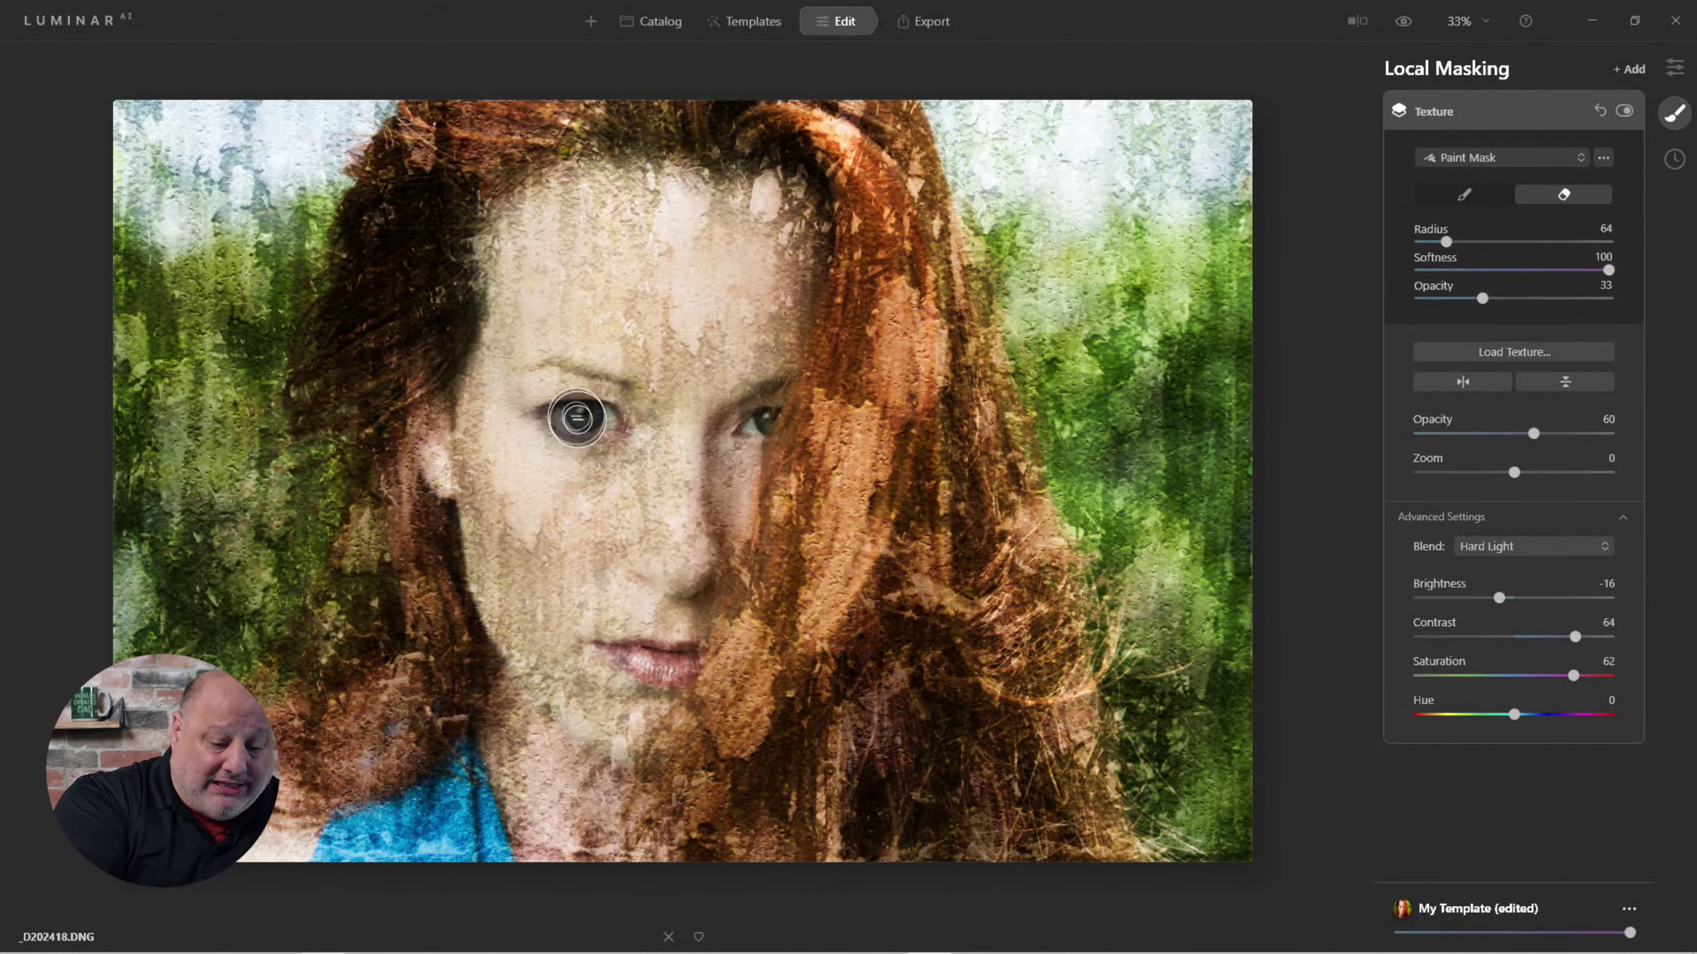
pyautogui.moveTo(580, 417); pyautogui.dragTo(594, 422)
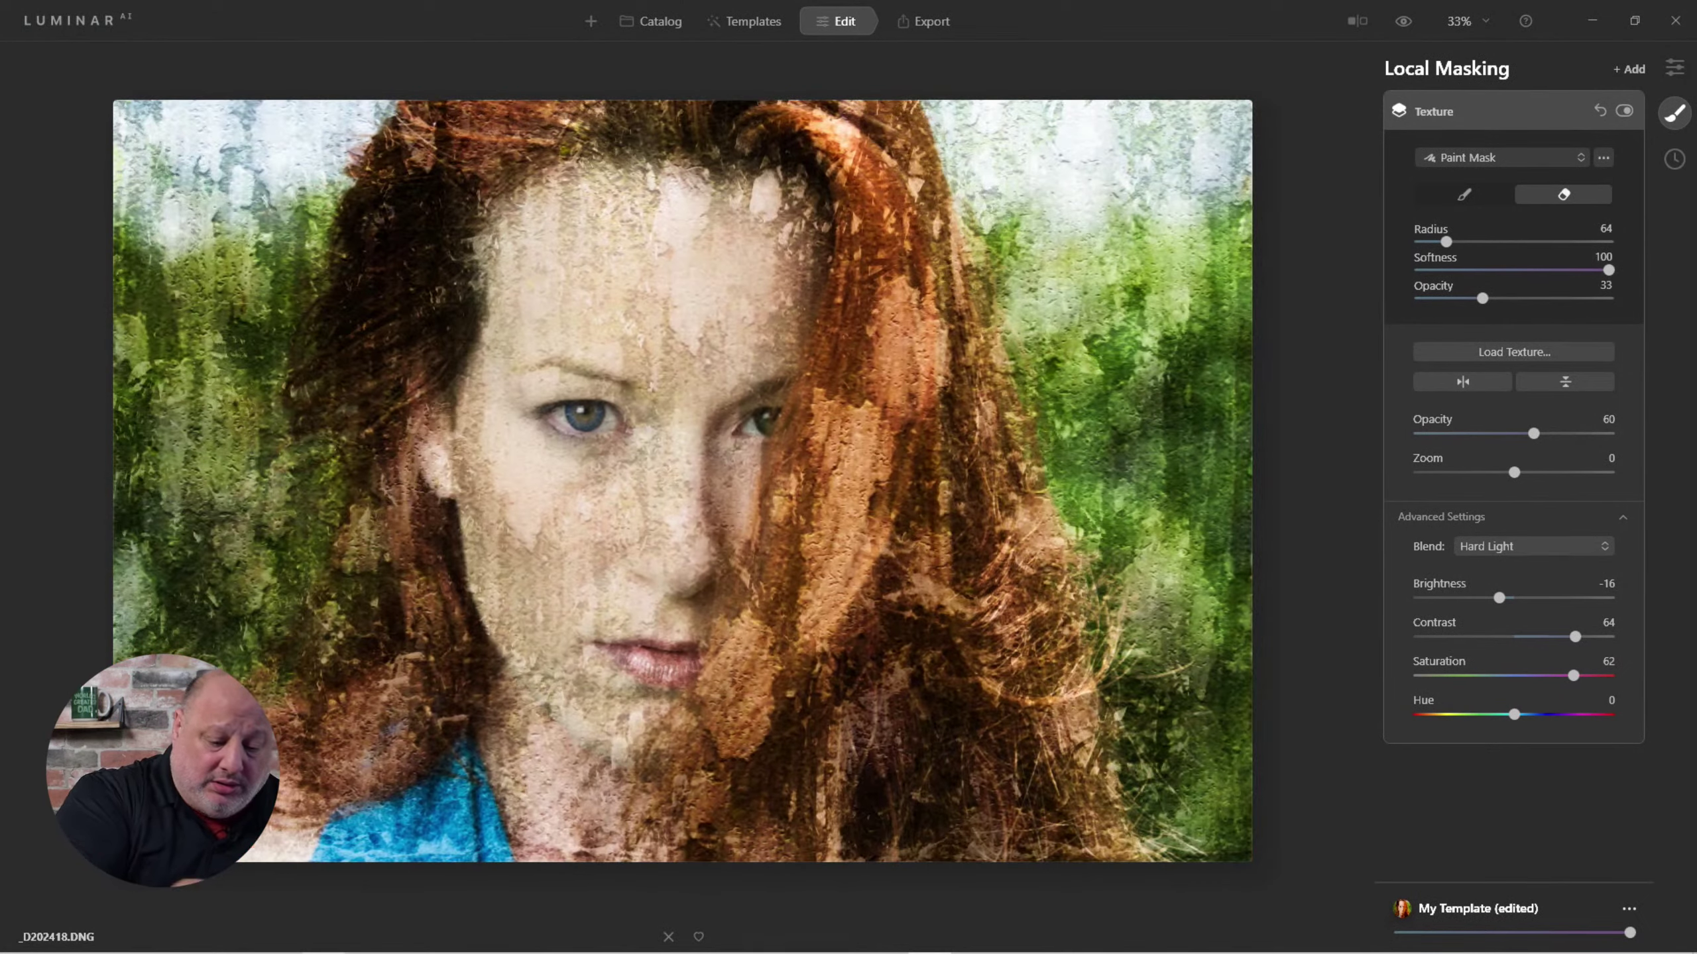
pyautogui.moveTo(761, 409); pyautogui.dragTo(757, 416)
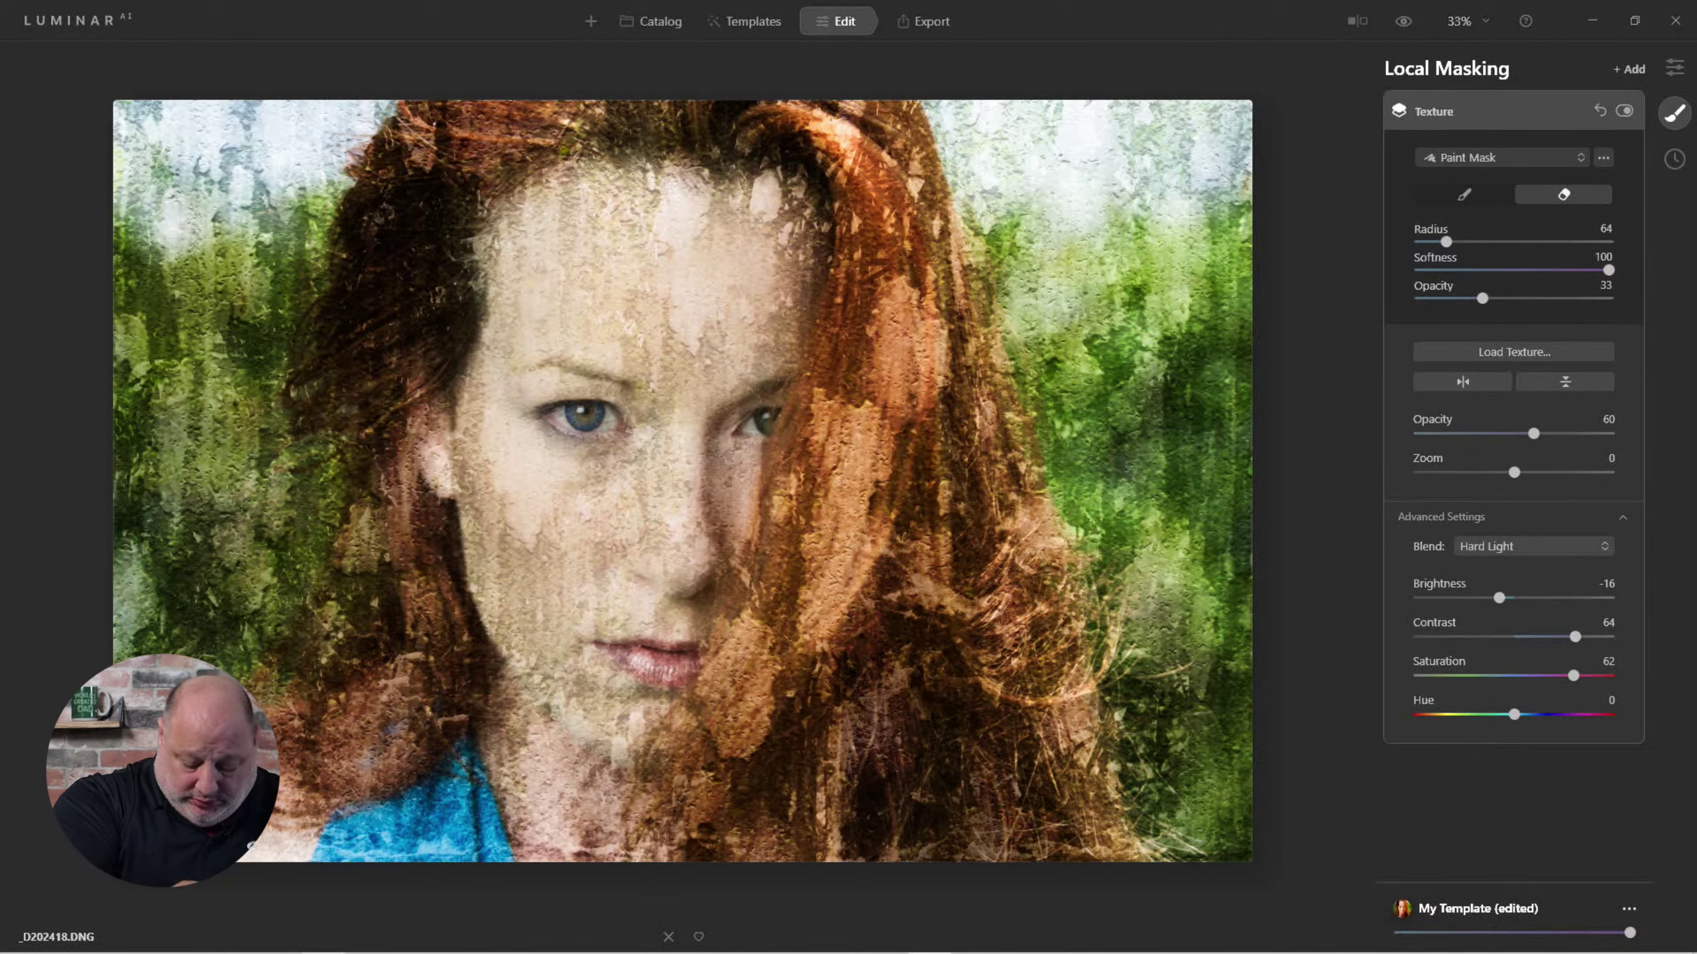
# Enlarge the eraser radius to 160 and soften the texture across the whole face, from chin to forehead.
pyautogui.press(']')
pyautogui.press(']')
pyautogui.press(']')
pyautogui.press(']')
pyautogui.press(']')
pyautogui.press(']')
pyautogui.press(']')
pyautogui.press(']')
pyautogui.press(']')
pyautogui.press(']')
pyautogui.press(']')
pyautogui.press(']')
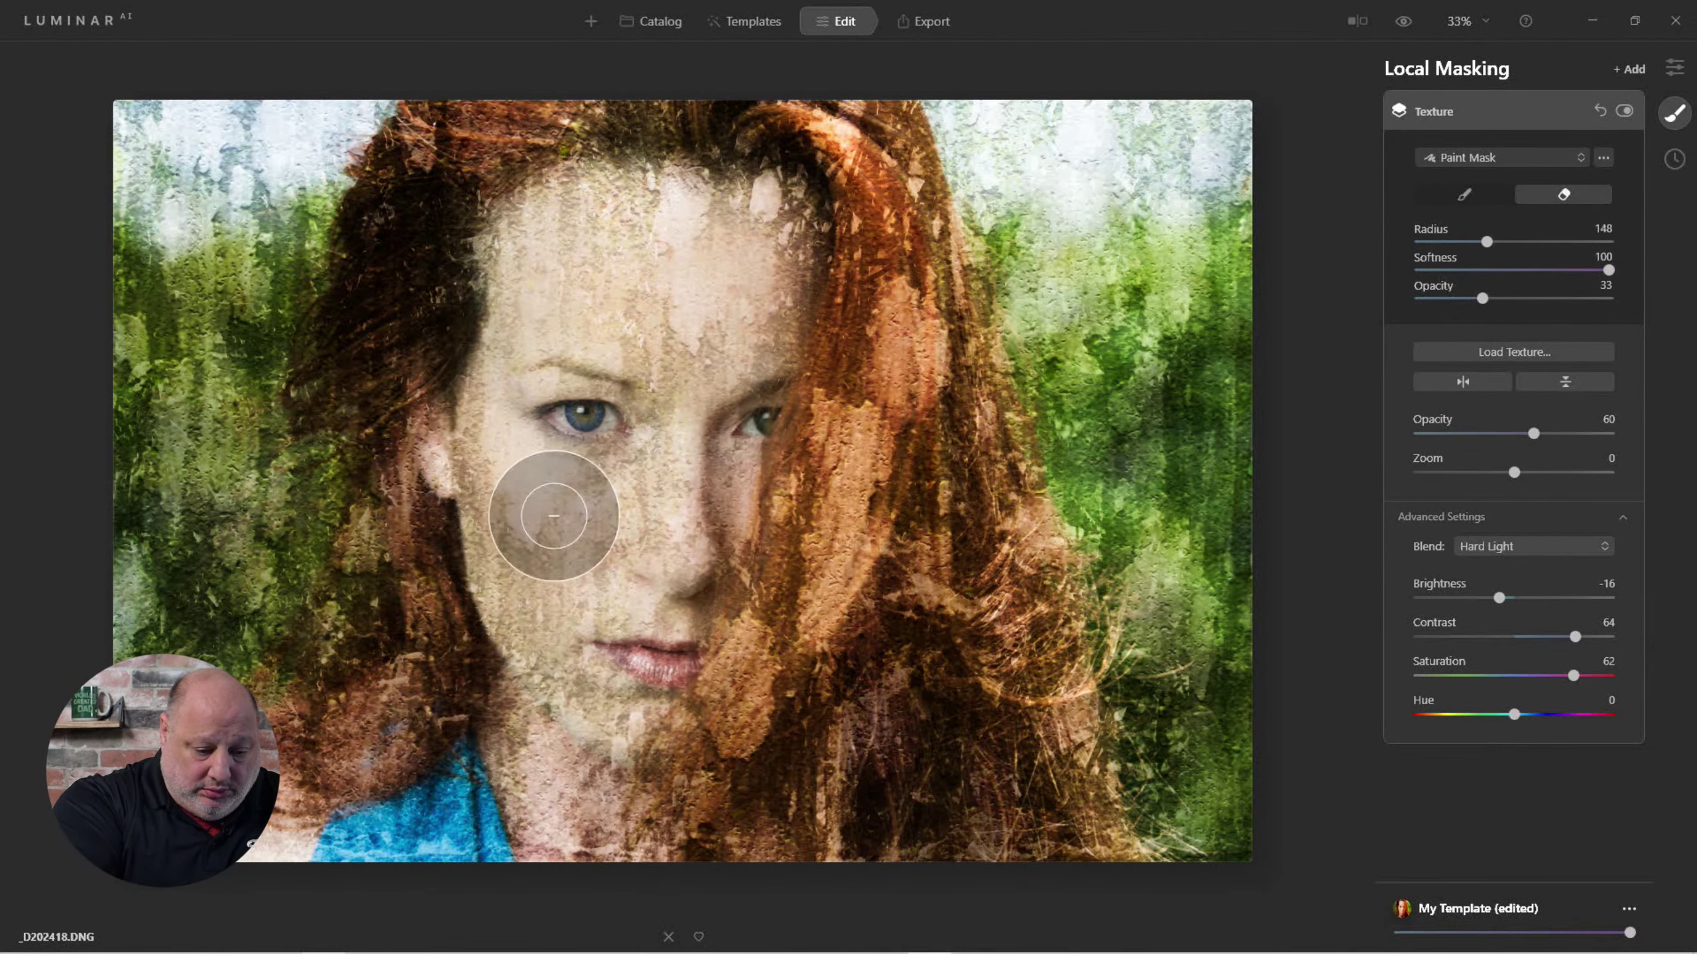
pyautogui.moveTo(593, 710)
pyautogui.mouseDown()
pyautogui.moveTo(534, 558)
pyautogui.moveTo(534, 616)
pyautogui.moveTo(488, 472)
pyautogui.moveTo(502, 326)
pyautogui.moveTo(575, 301)
pyautogui.moveTo(786, 300)
pyautogui.mouseUp()
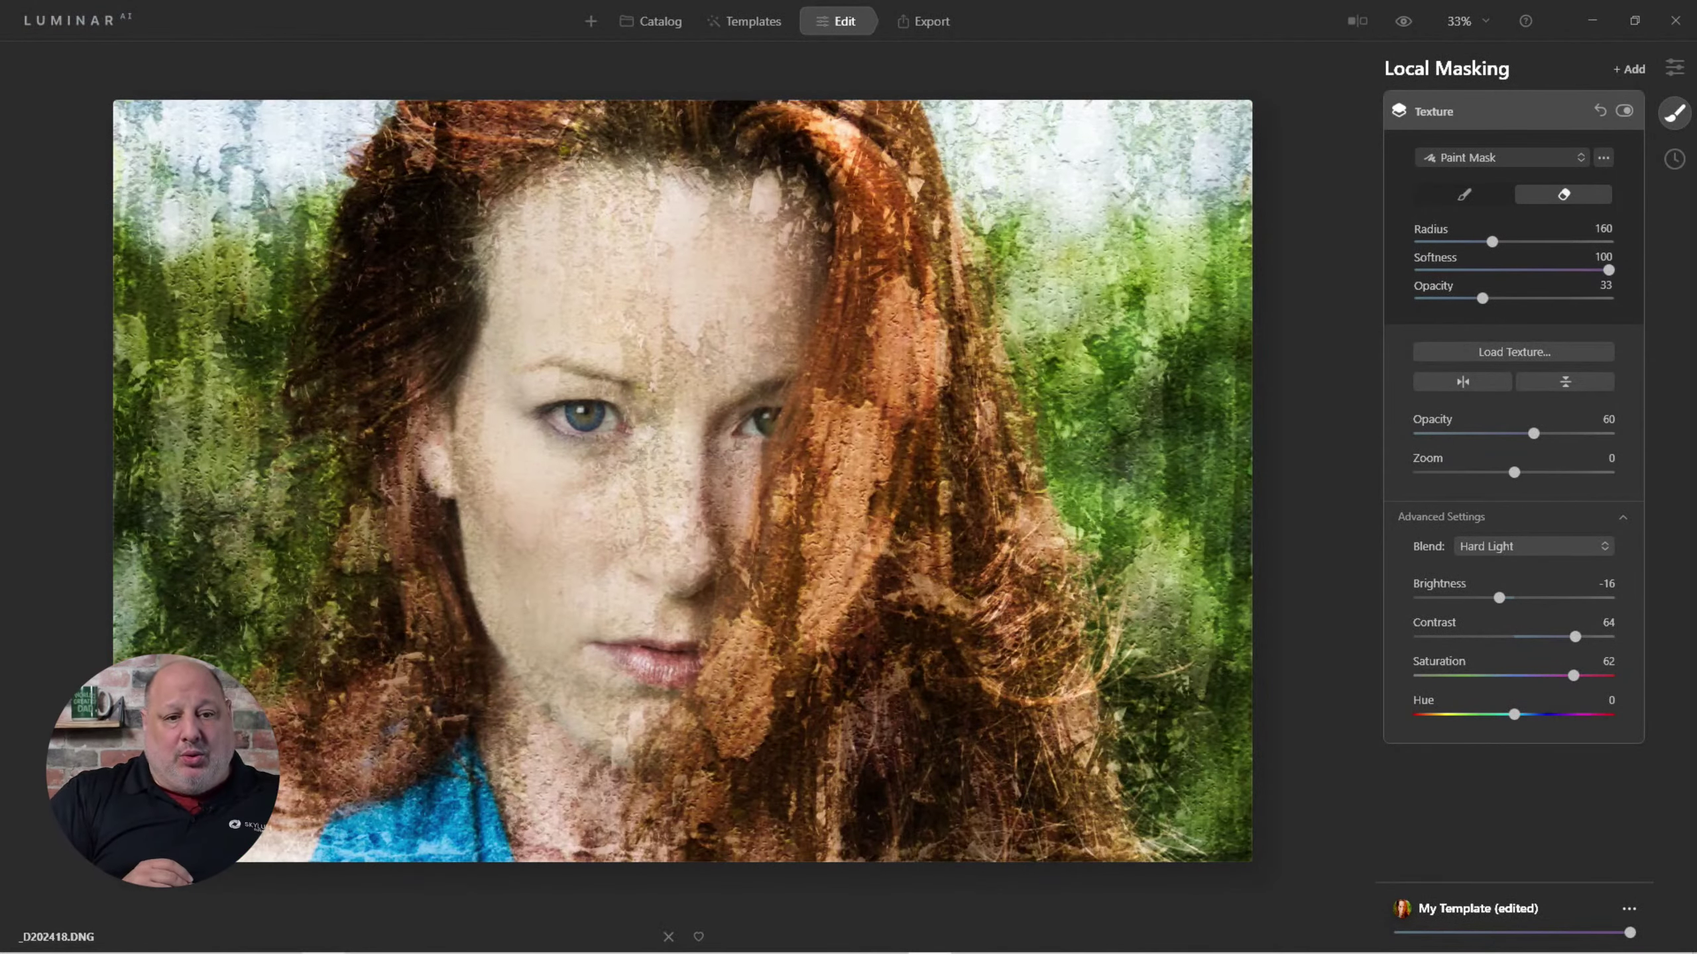
pyautogui.moveTo(657, 360); pyautogui.dragTo(624, 436)
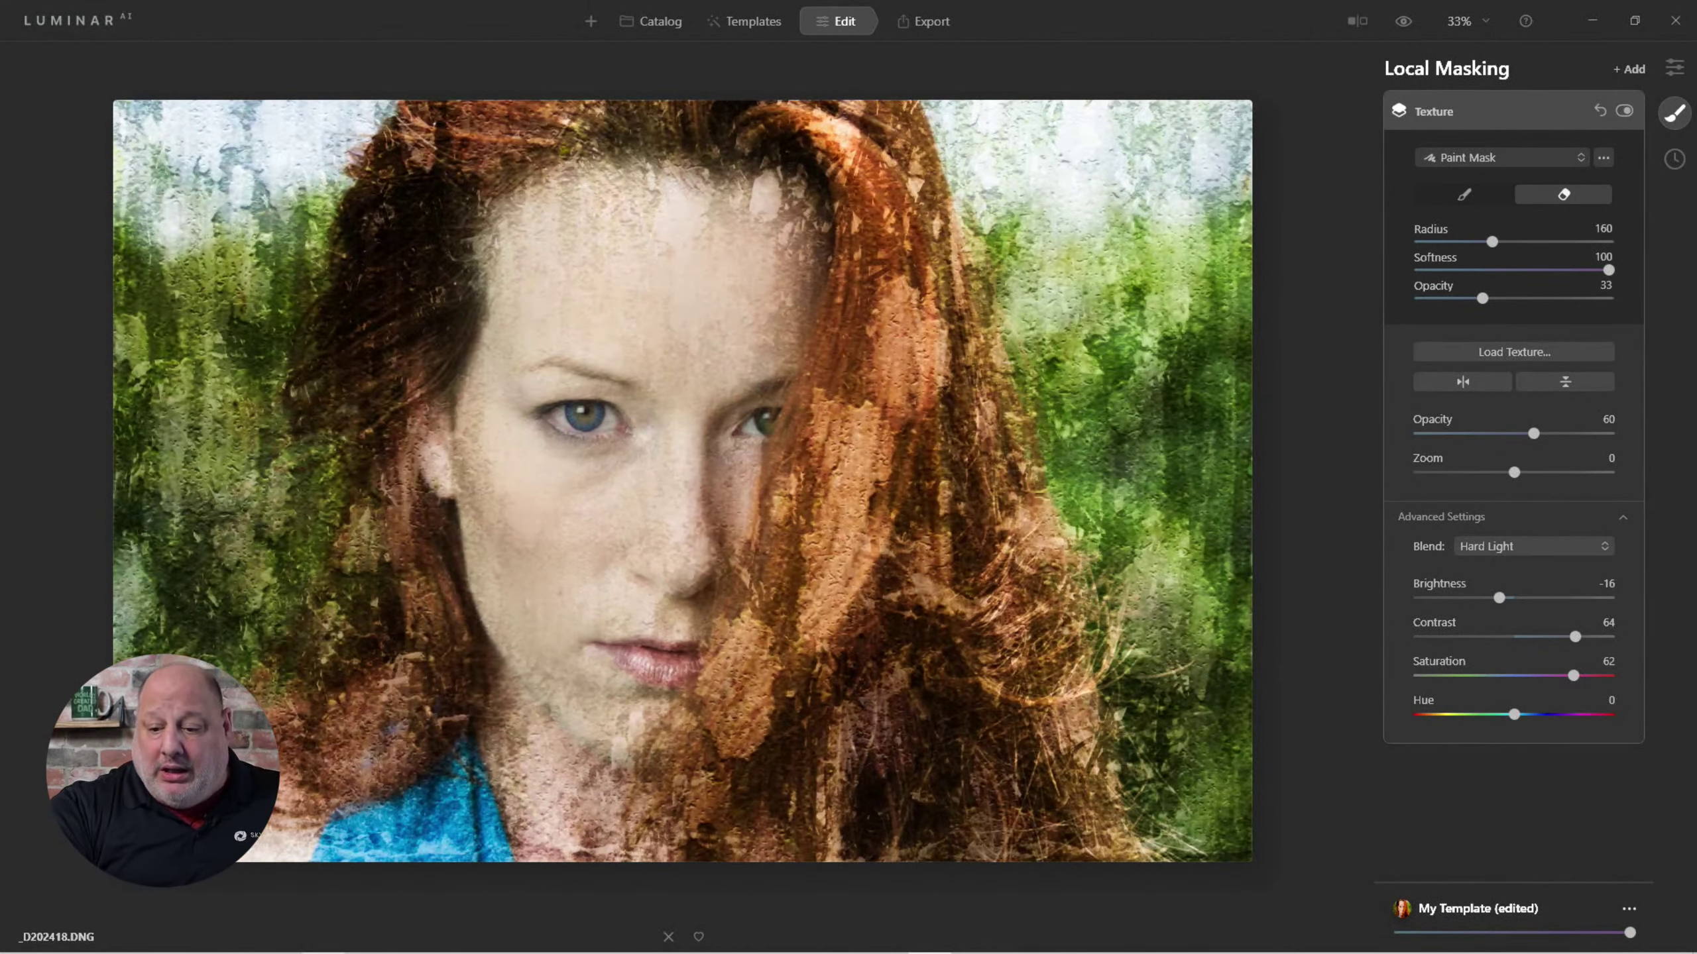
# Switch to painting the mask and brush some texture back onto the forehead and lower cheek.
pyautogui.press('x')
pyautogui.moveTo(599, 257)
pyautogui.mouseDown()
pyautogui.moveTo(613, 326)
pyautogui.moveTo(661, 270)
pyautogui.moveTo(751, 329)
pyautogui.mouseUp()
pyautogui.moveTo(493, 557); pyautogui.dragTo(568, 581)
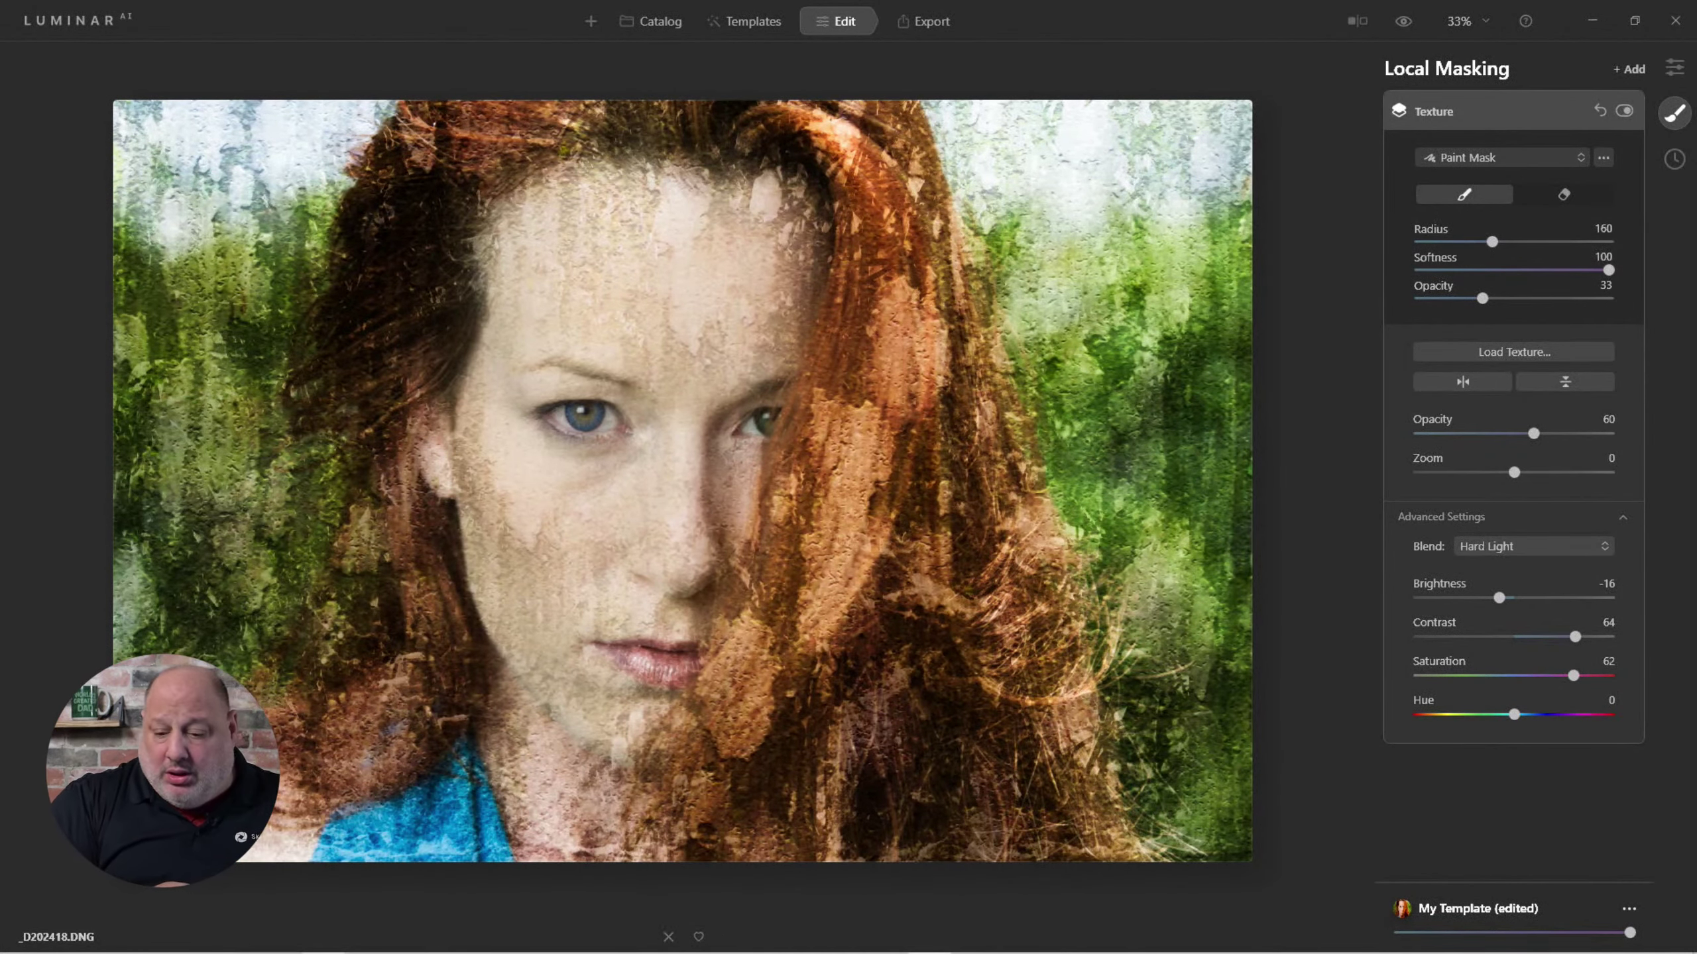
# Erase part of the texture over the hair on both sides of the face, reducing the eraser radius to 100 for the finer strokes.
pyautogui.click(1565, 194)
pyautogui.moveTo(902, 227)
pyautogui.mouseDown()
pyautogui.moveTo(886, 385)
pyautogui.moveTo(752, 710)
pyautogui.mouseUp()
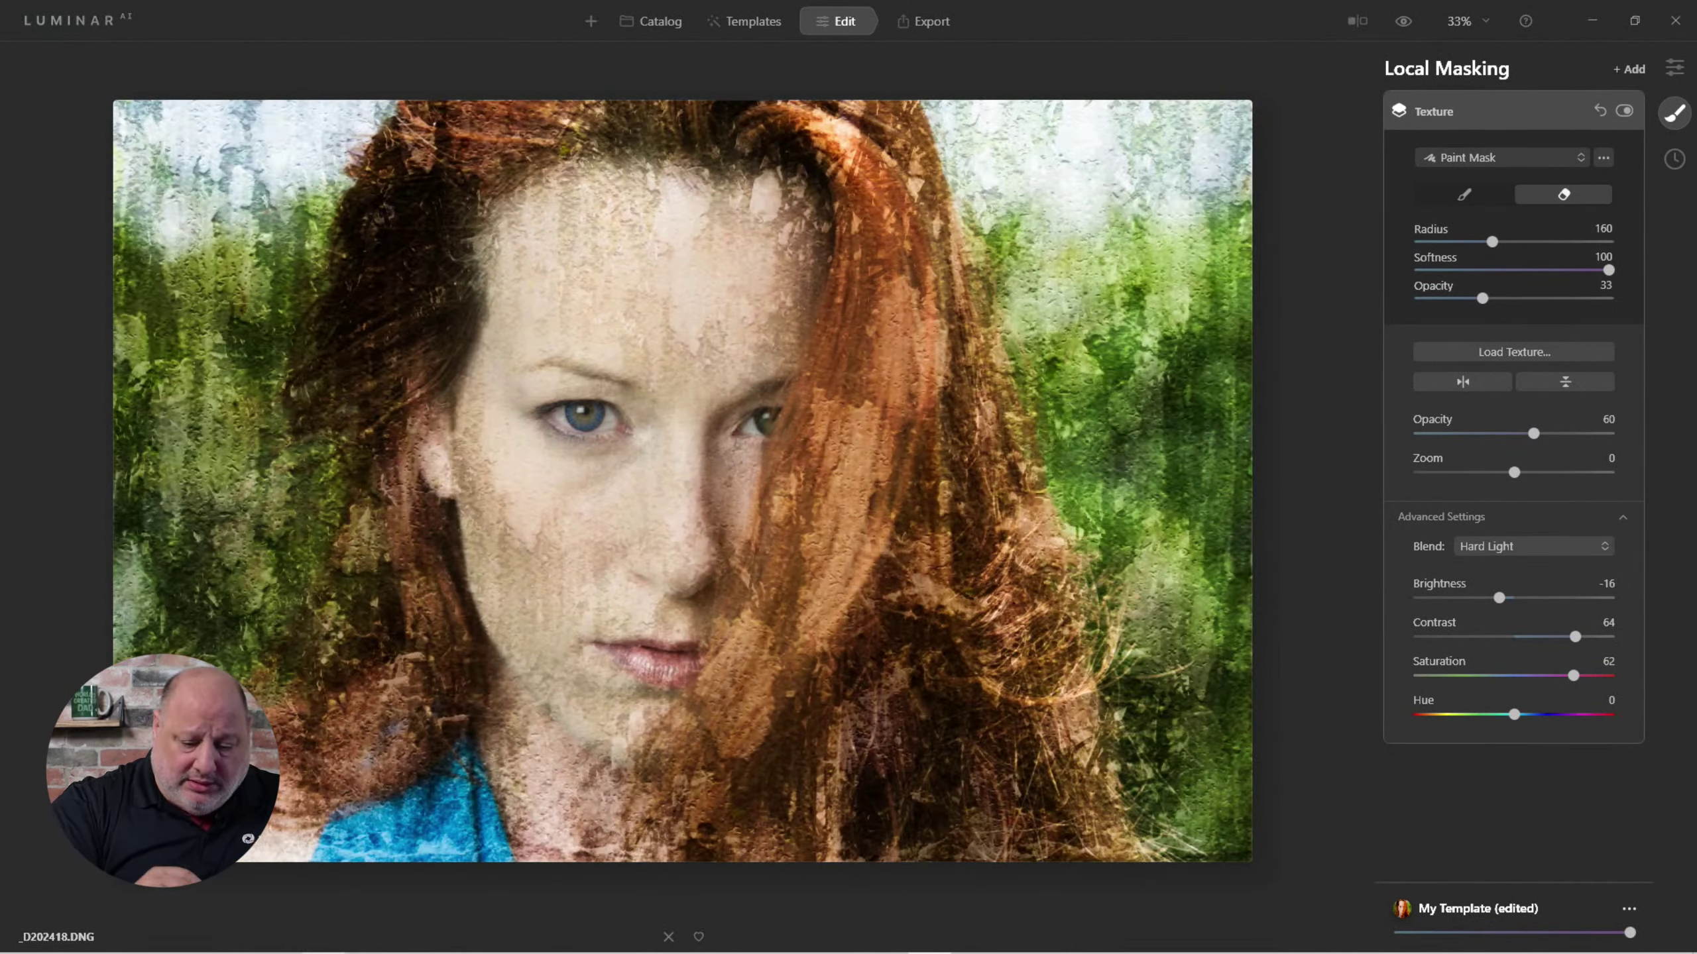
pyautogui.press('[')
pyautogui.press('[')
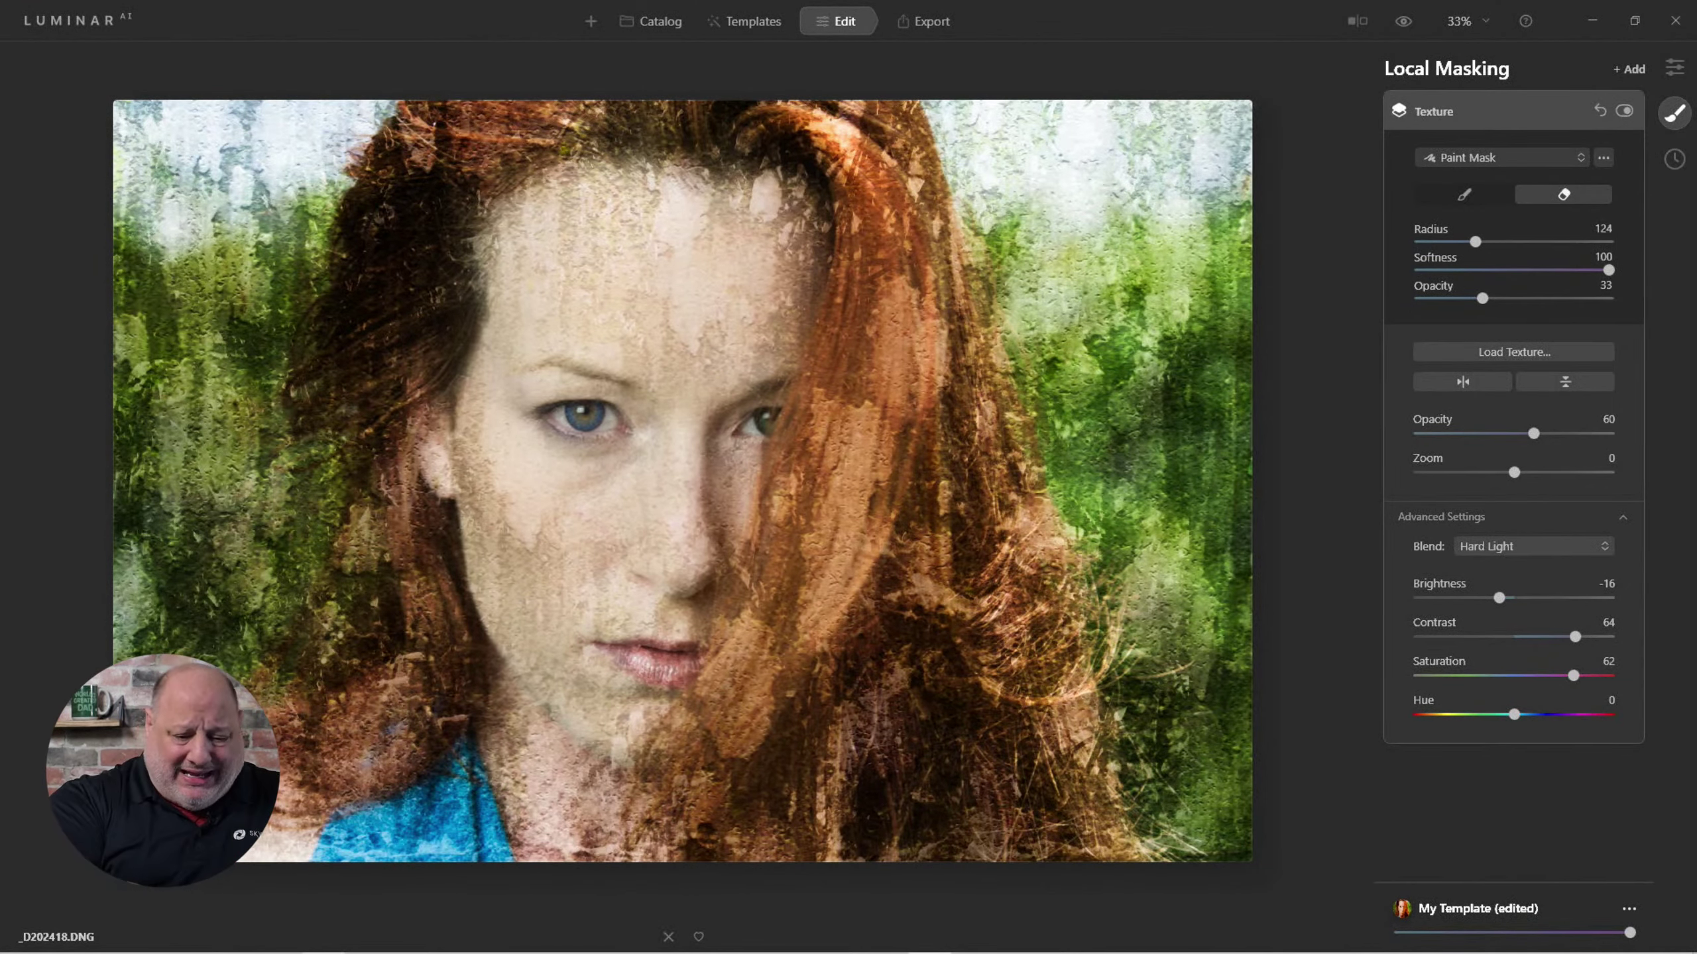
pyautogui.press('[')
pyautogui.moveTo(864, 398)
pyautogui.mouseDown()
pyautogui.moveTo(825, 509)
pyautogui.moveTo(883, 287)
pyautogui.moveTo(808, 613)
pyautogui.mouseUp()
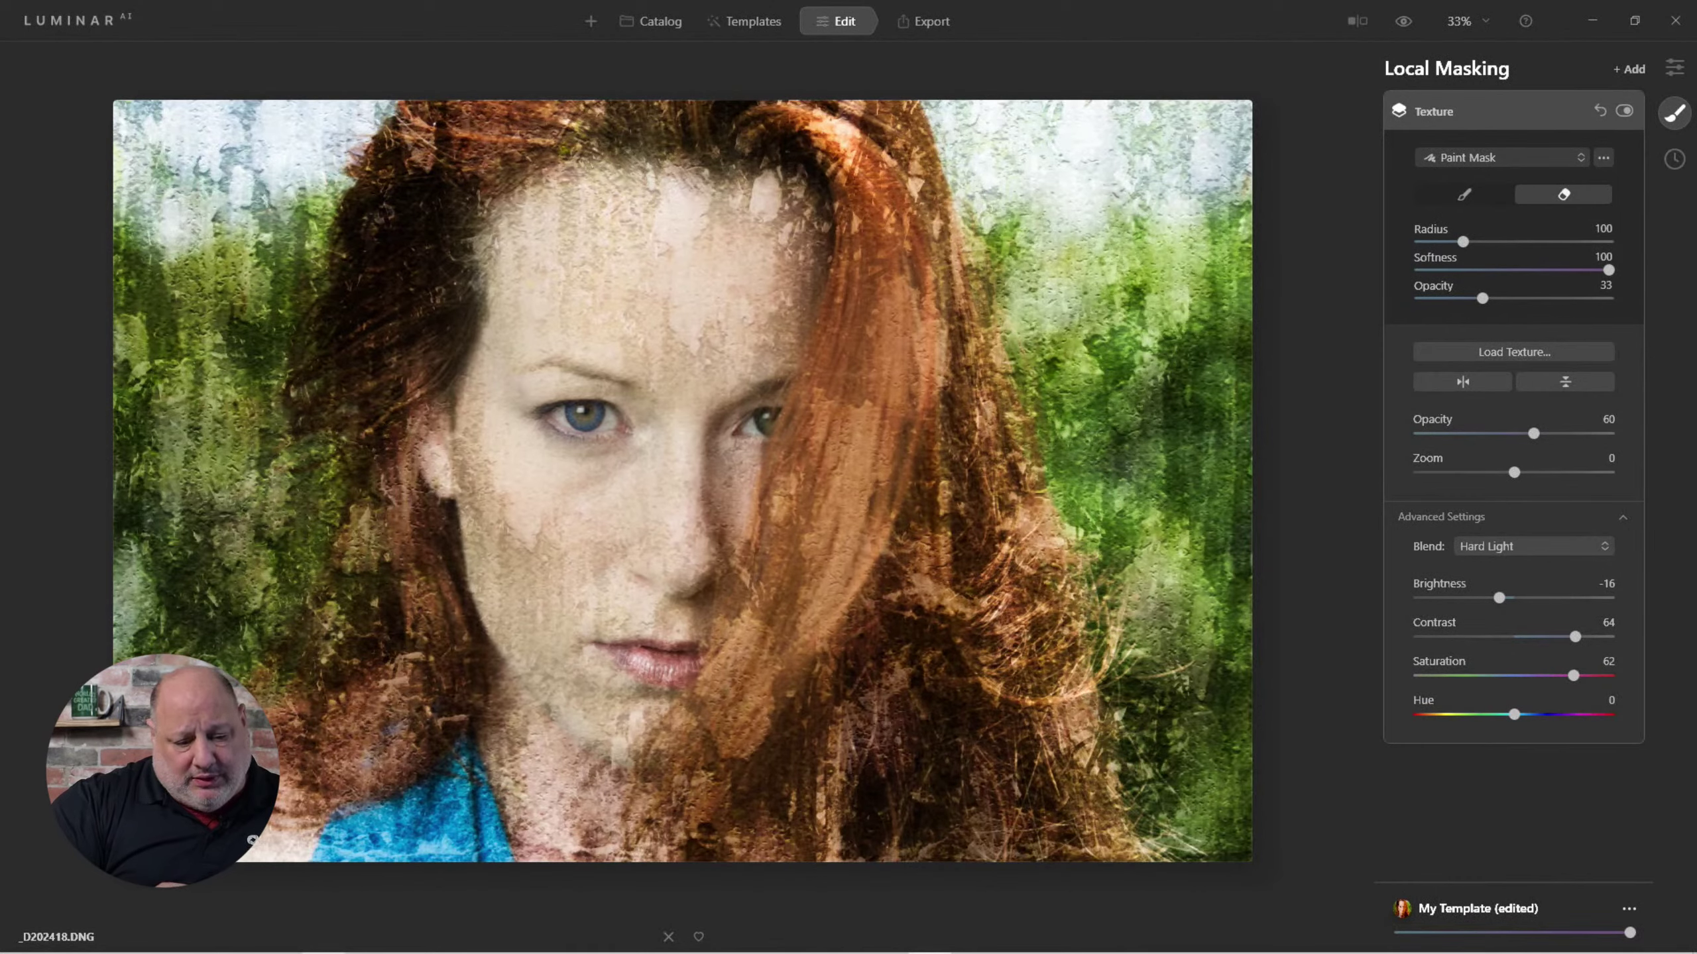
pyautogui.moveTo(878, 390); pyautogui.dragTo(878, 468)
pyautogui.moveTo(408, 232); pyautogui.dragTo(417, 635)
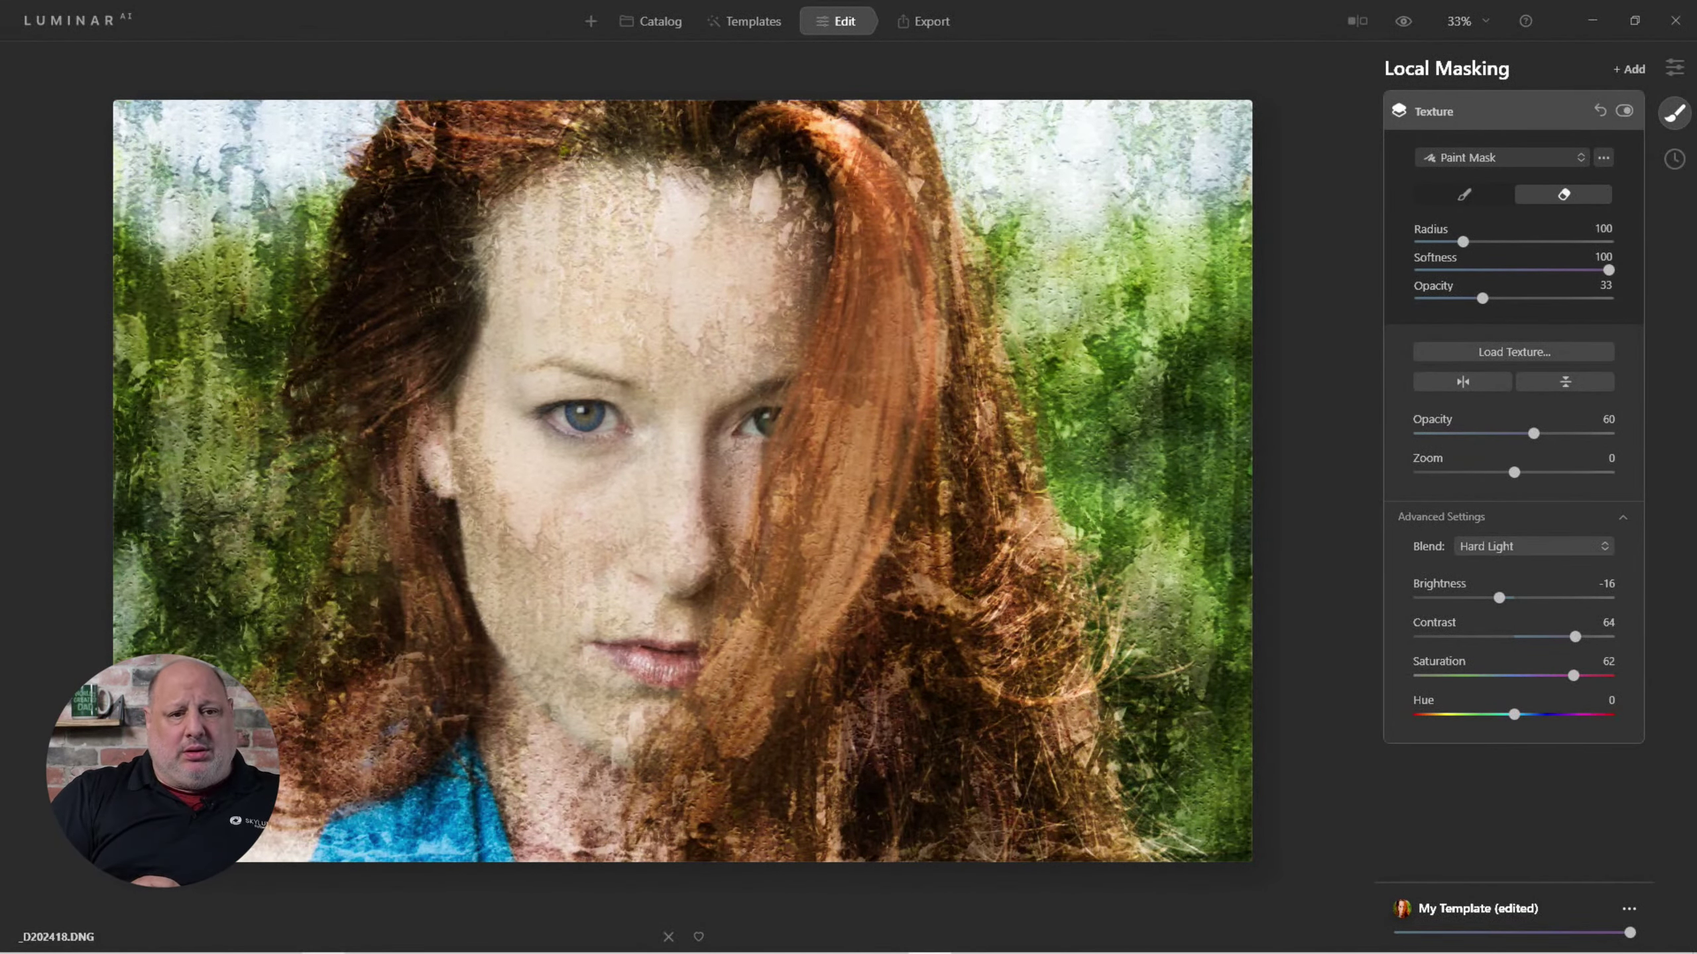
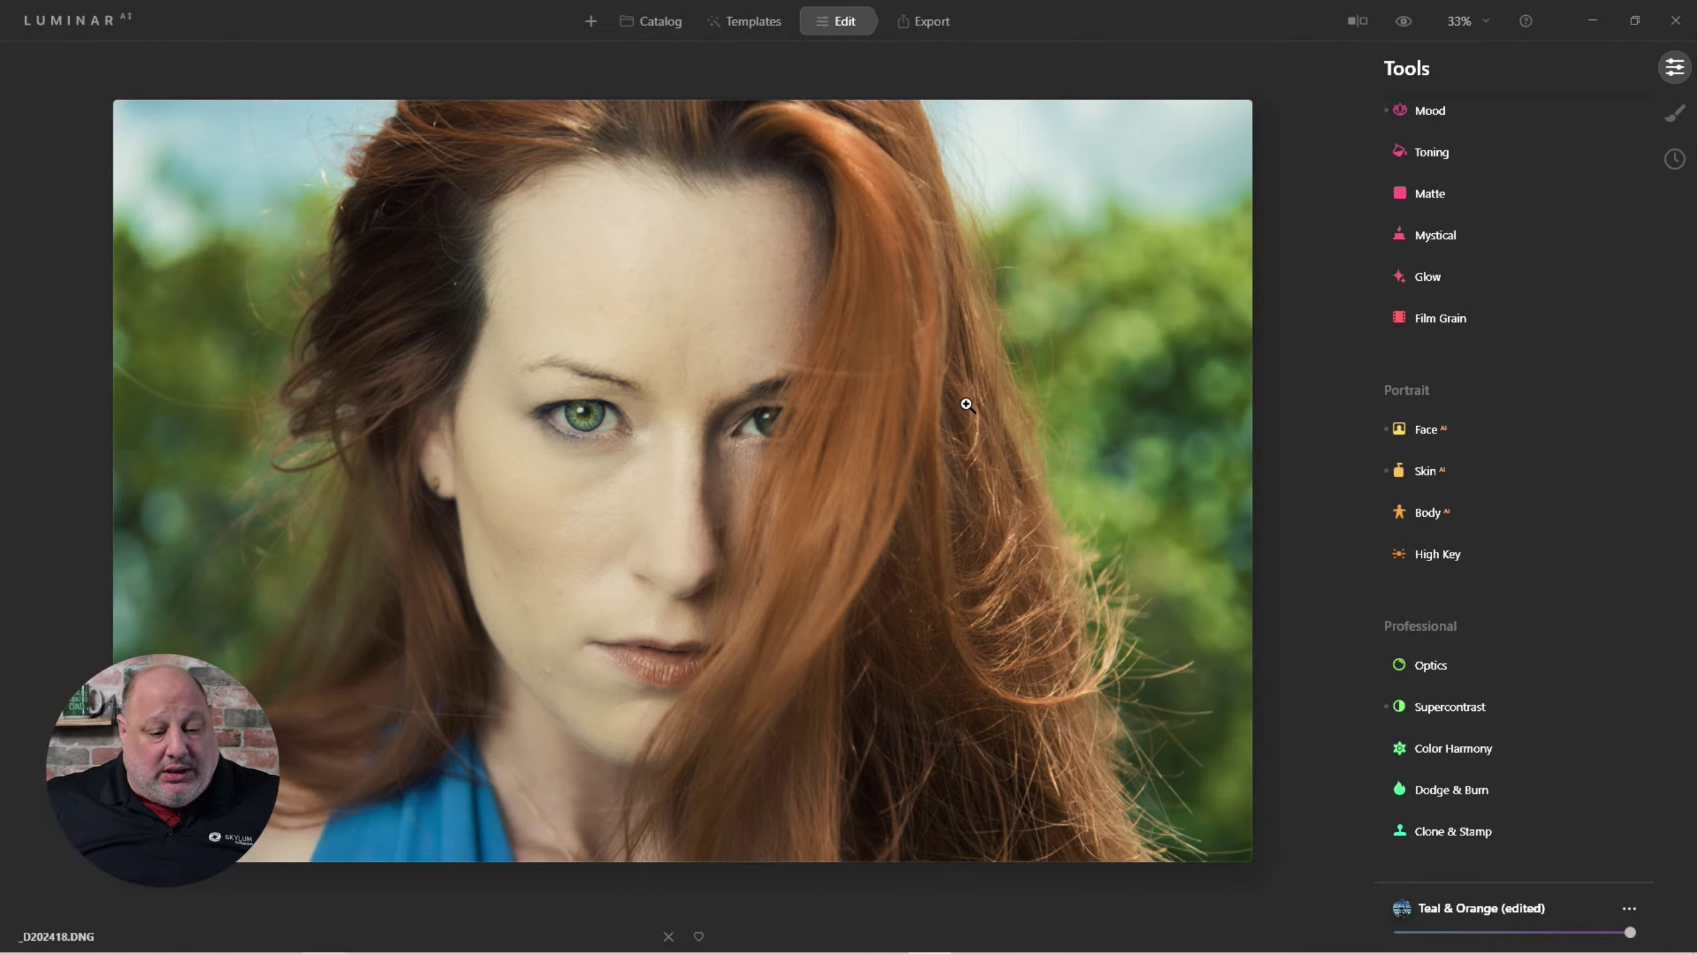
# Compare the edited portrait with the original, and set Supercontrast's highlights contrast to 32 and highlights balance to 1.
pyautogui.click(1402, 21)
pyautogui.click(1402, 22)
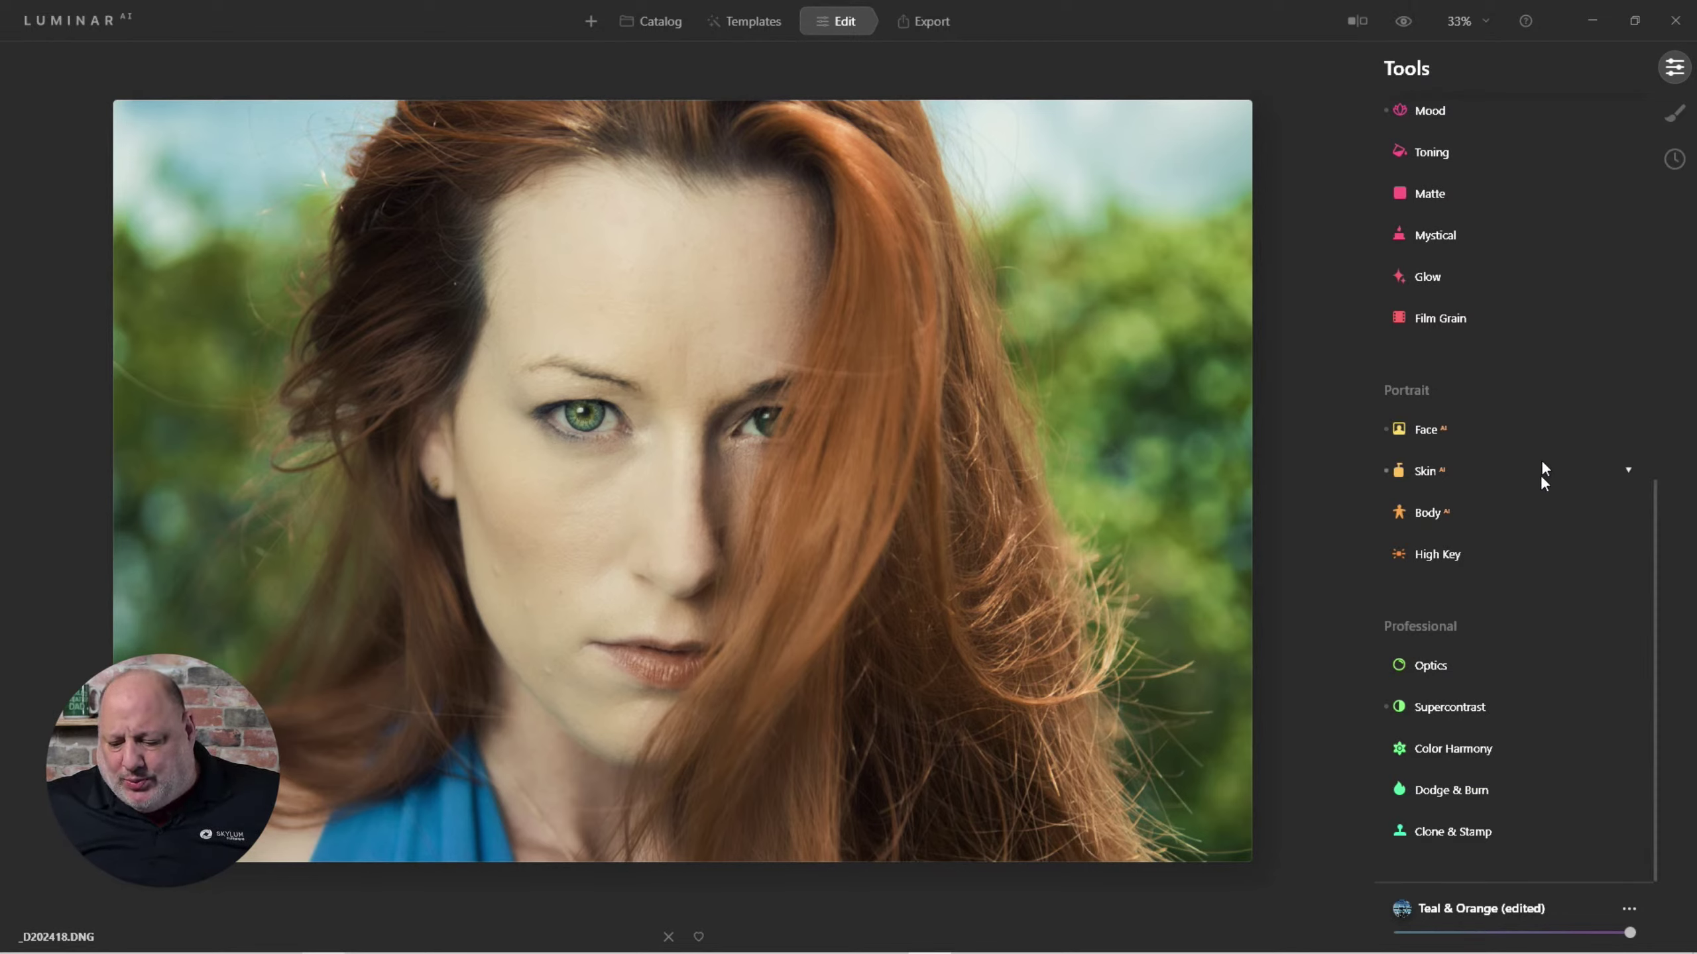
pyautogui.click(1445, 707)
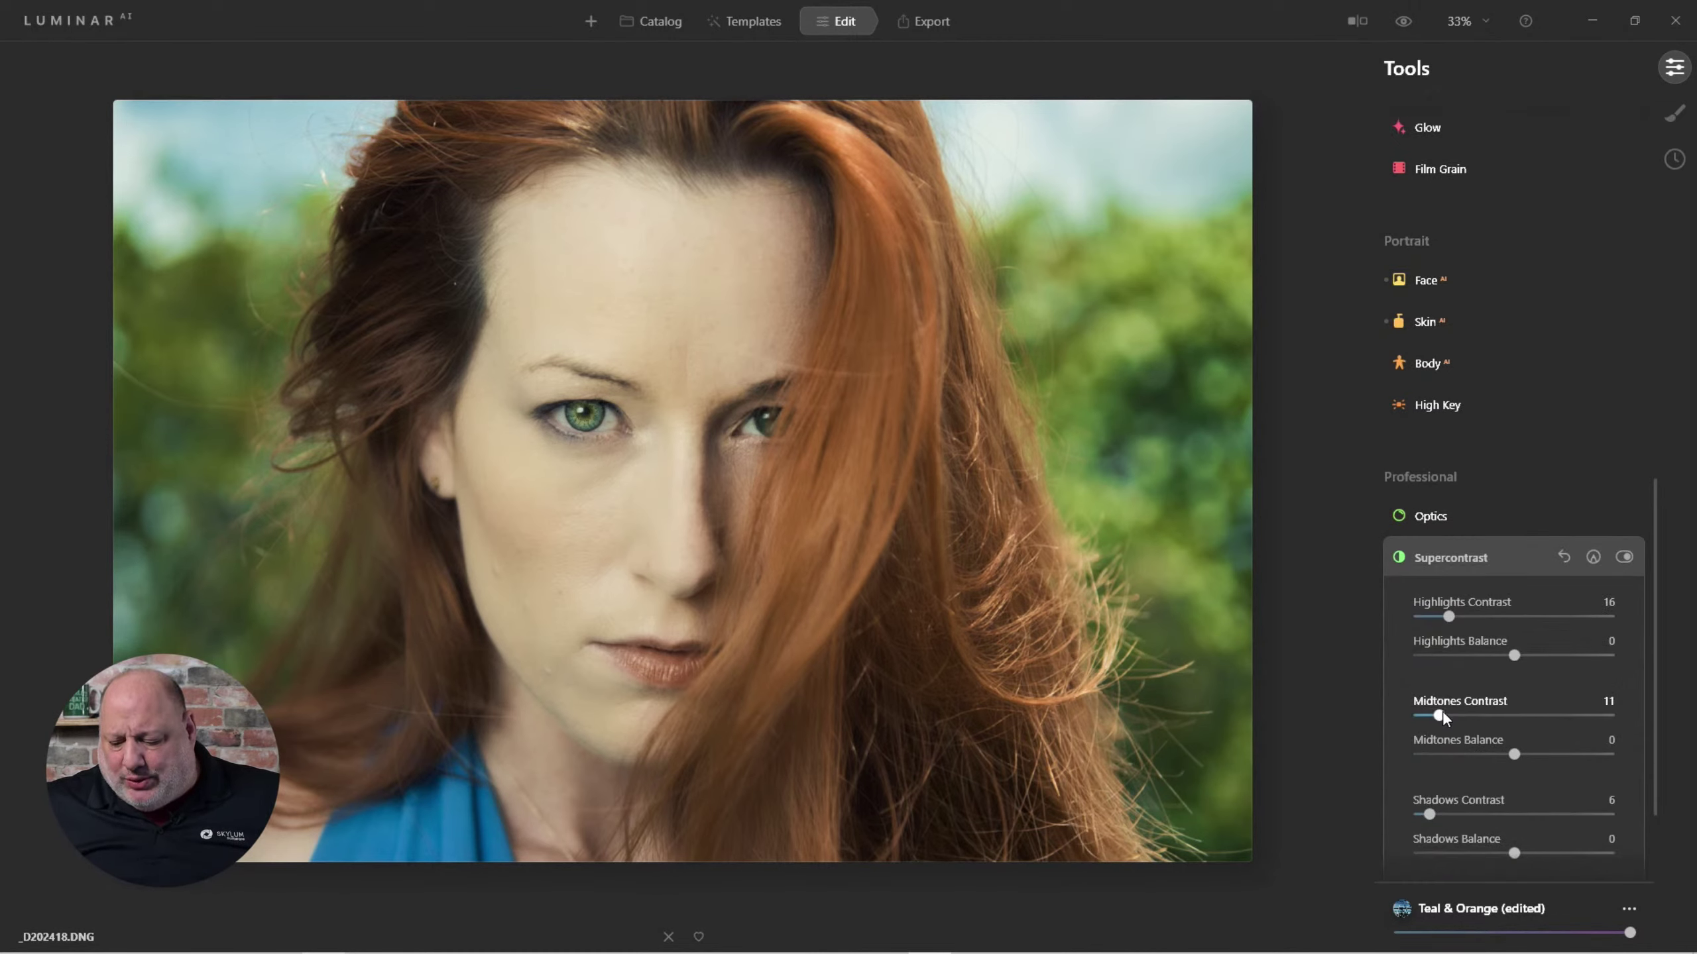
pyautogui.moveTo(1455, 616); pyautogui.dragTo(1496, 617)
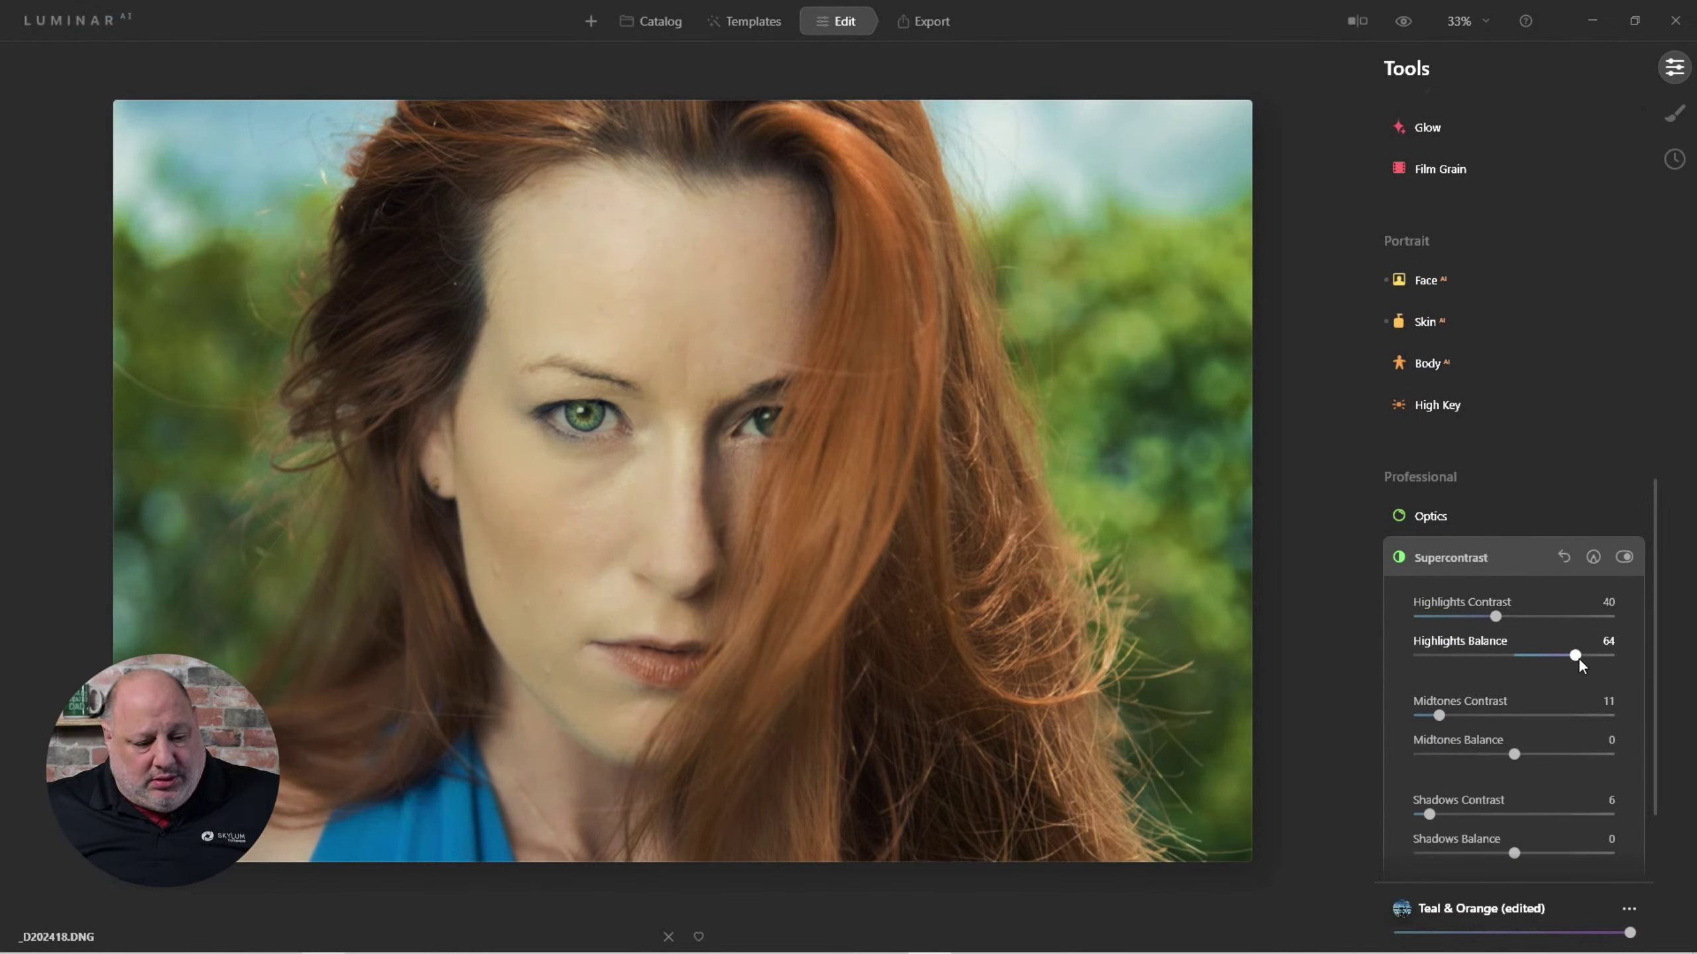
pyautogui.moveTo(1579, 659); pyautogui.dragTo(1466, 618)
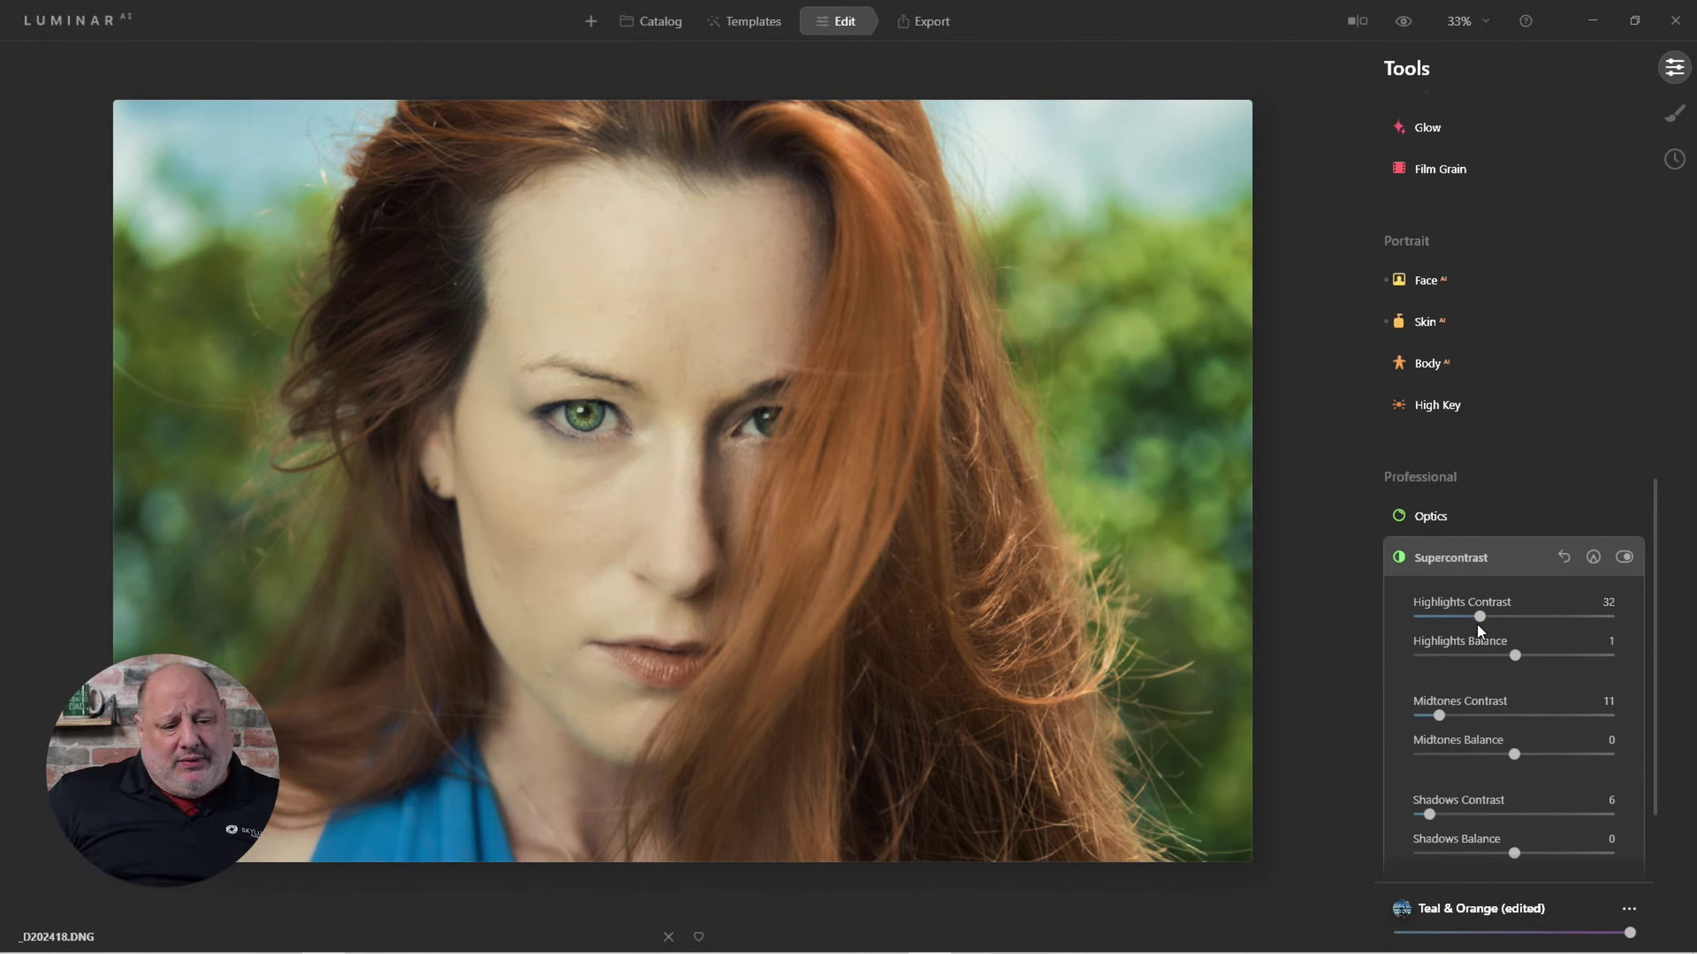
pyautogui.click(1437, 557)
pyautogui.scroll(9, 1436, 554)
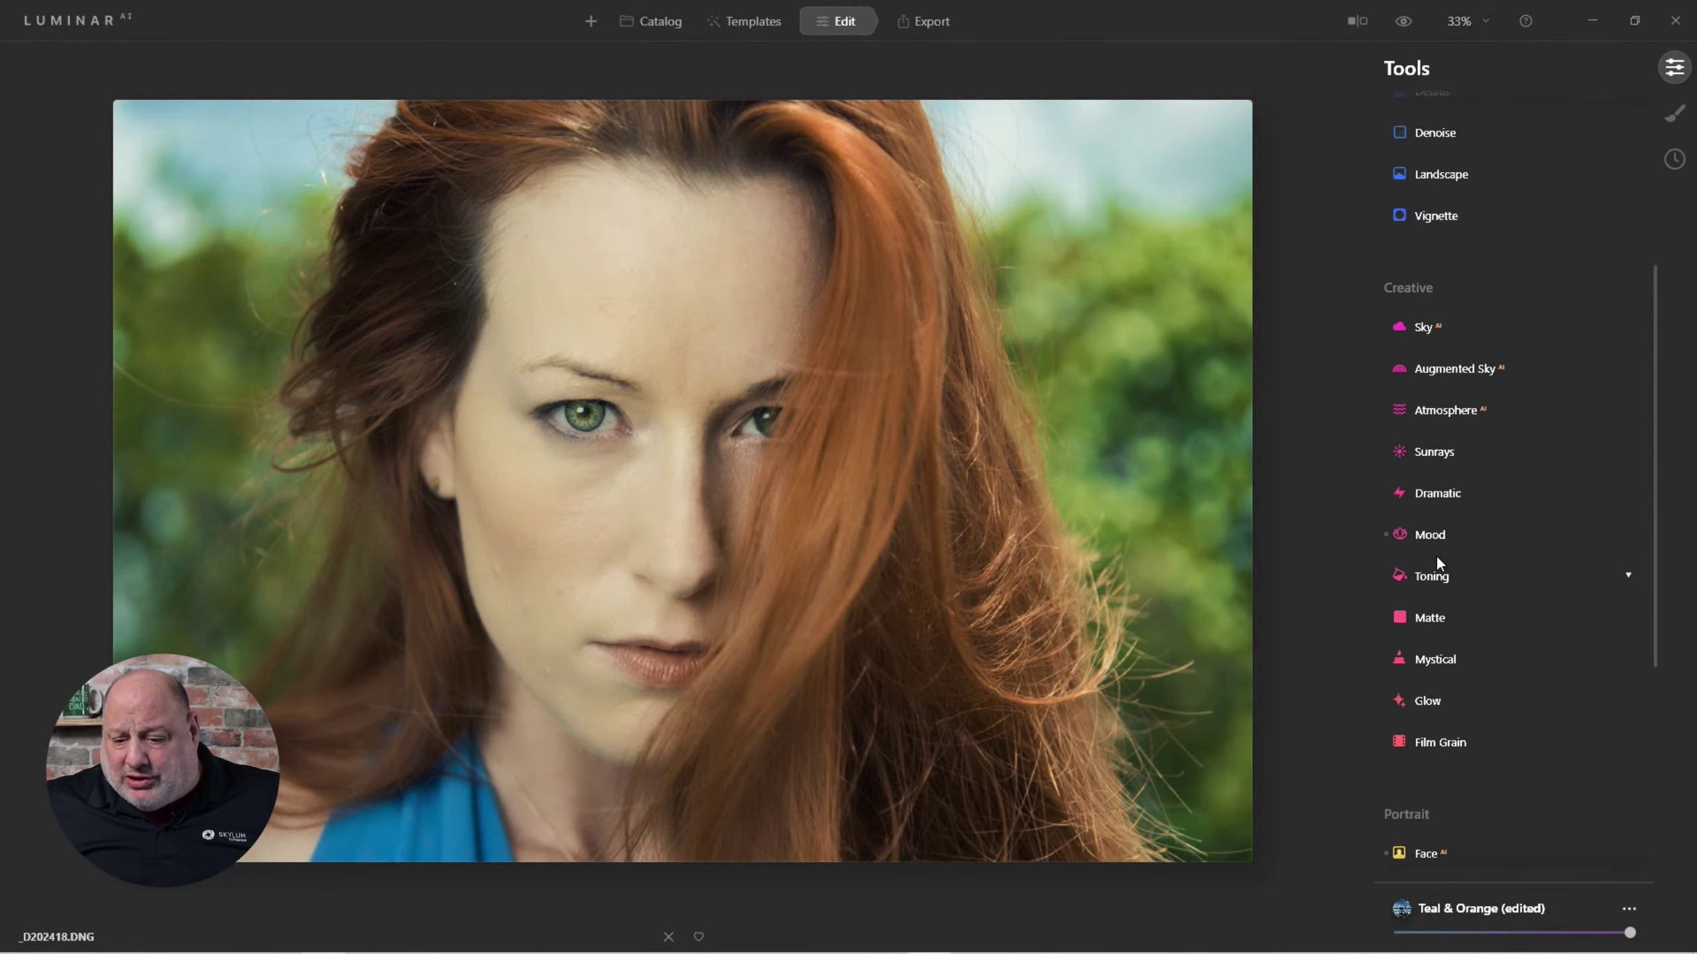
# Add a local Texture mask and load Rough Texture.jpg from the Painterly textures folder.
pyautogui.click(1674, 113)
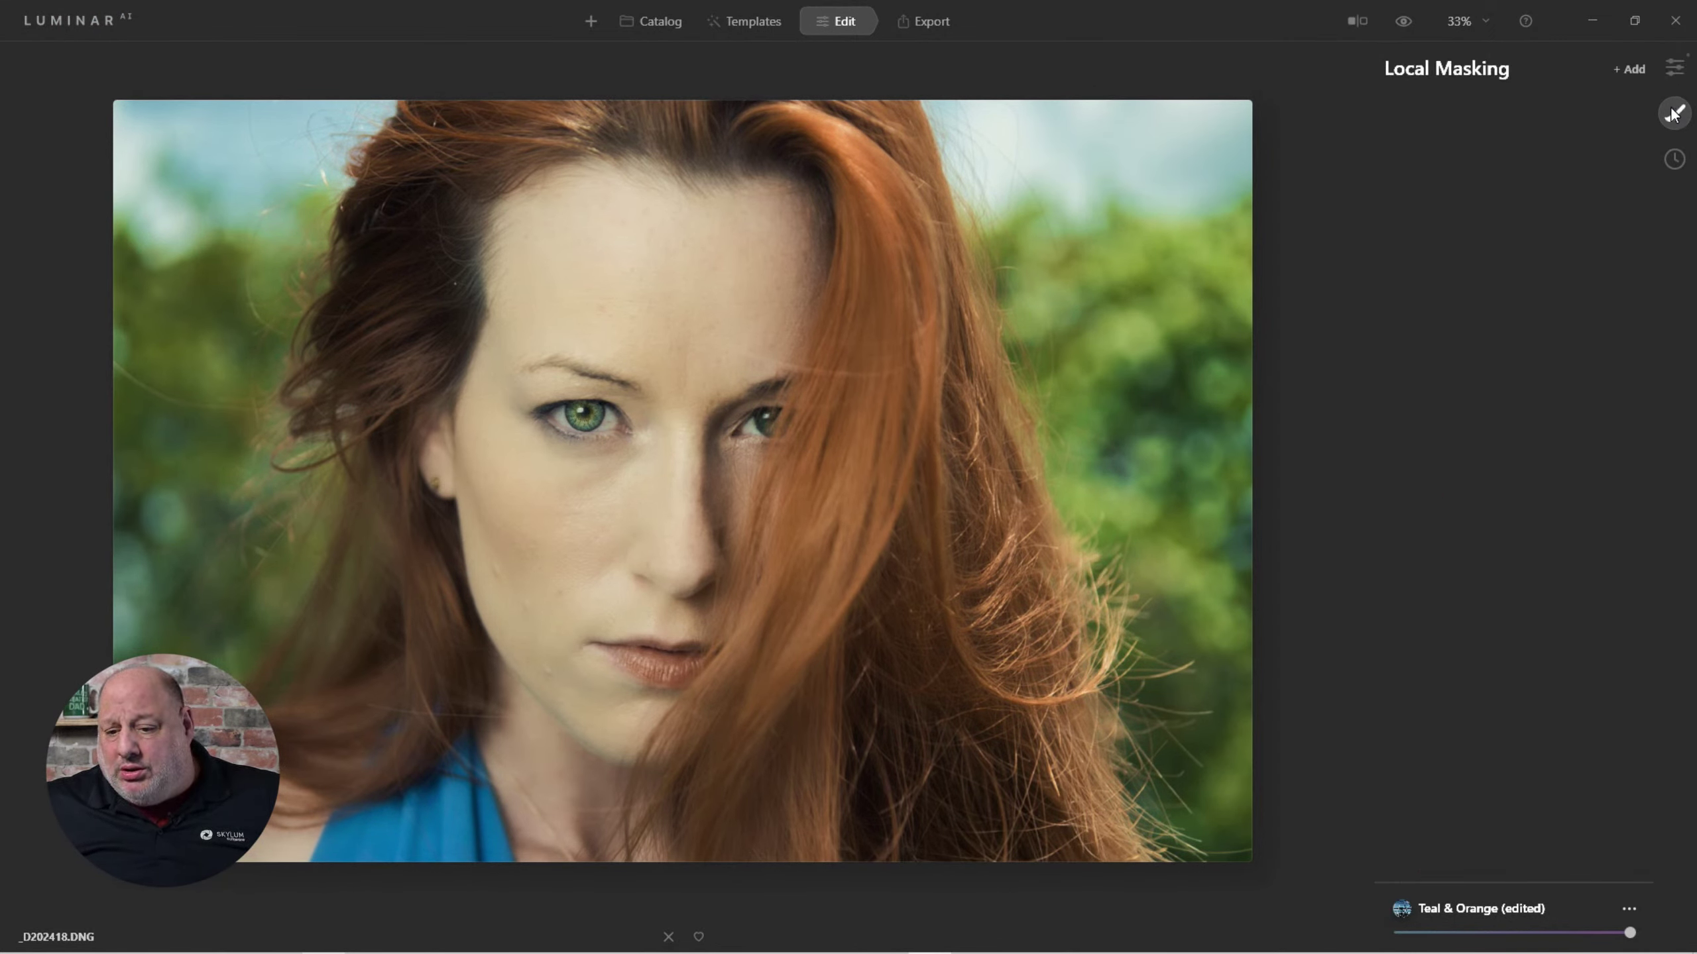
pyautogui.click(1628, 73)
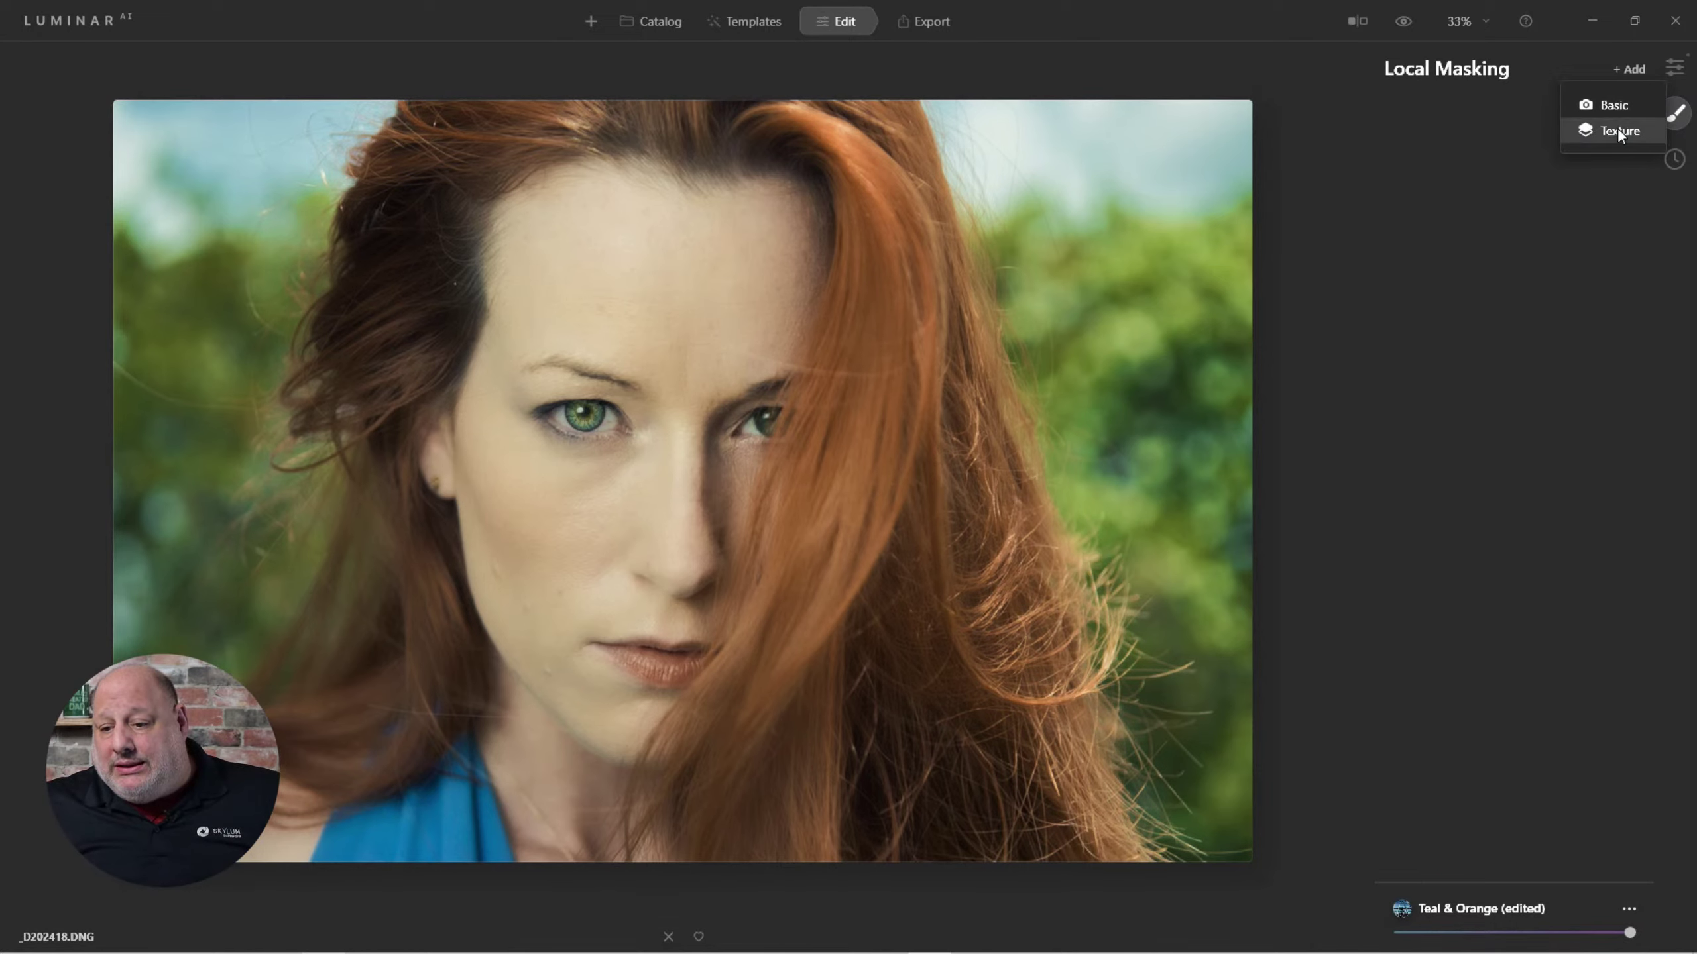
pyautogui.click(1617, 127)
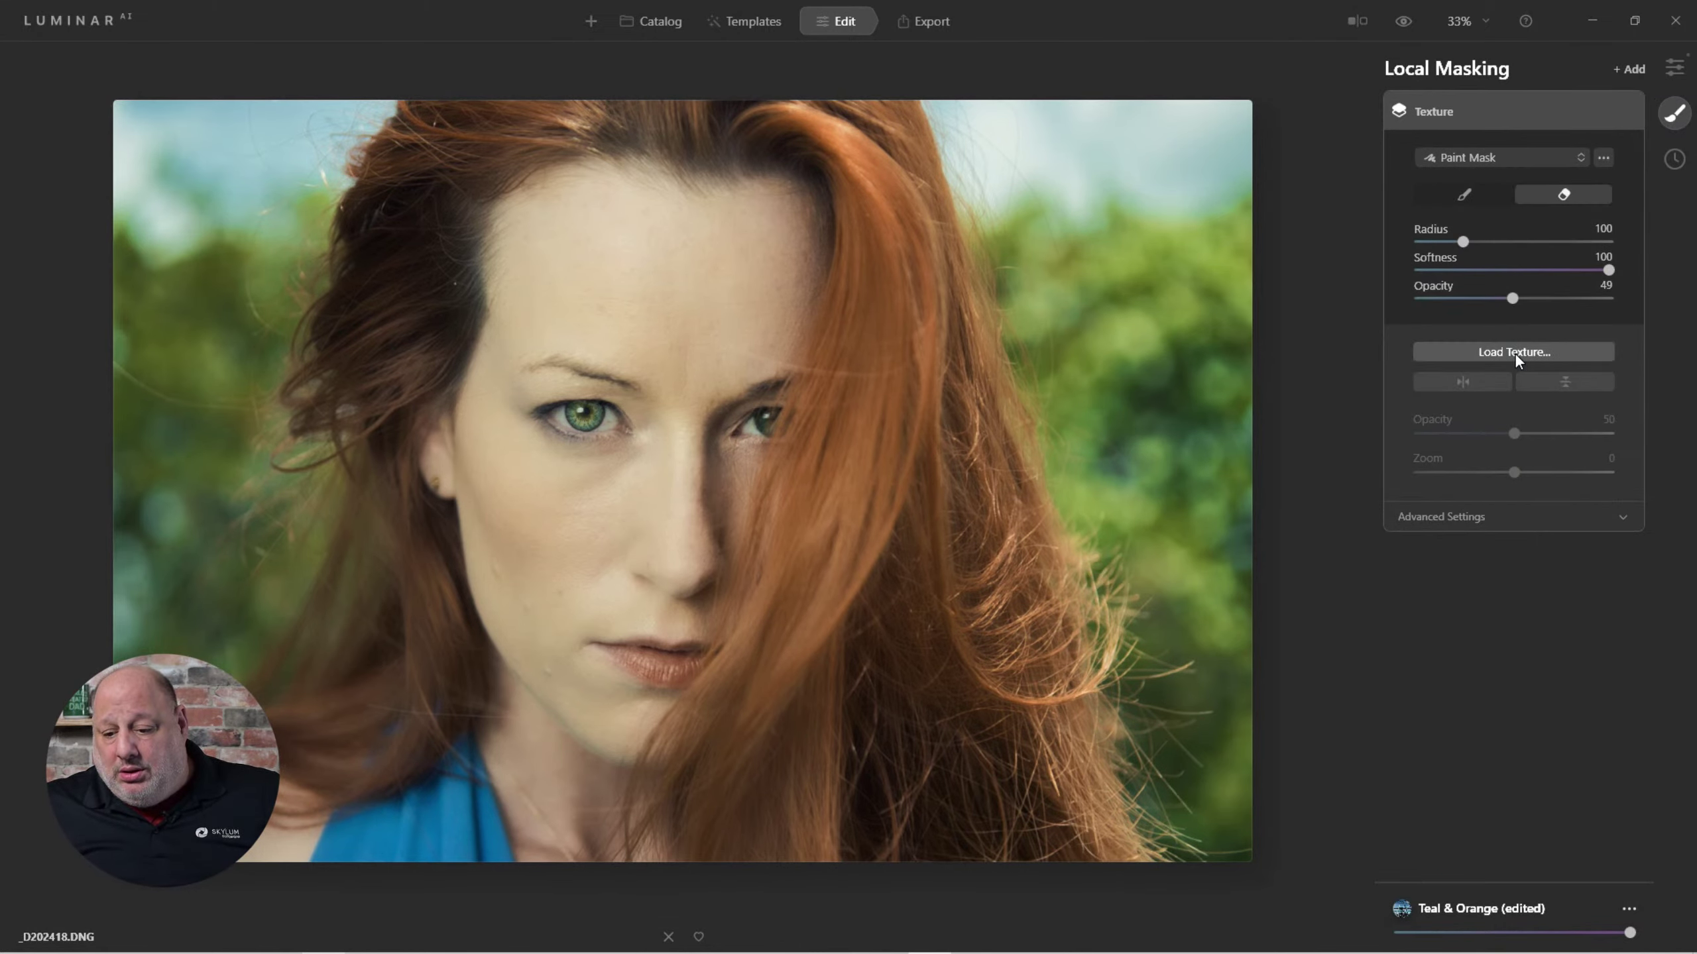
pyautogui.click(1514, 353)
pyautogui.click(374, 134)
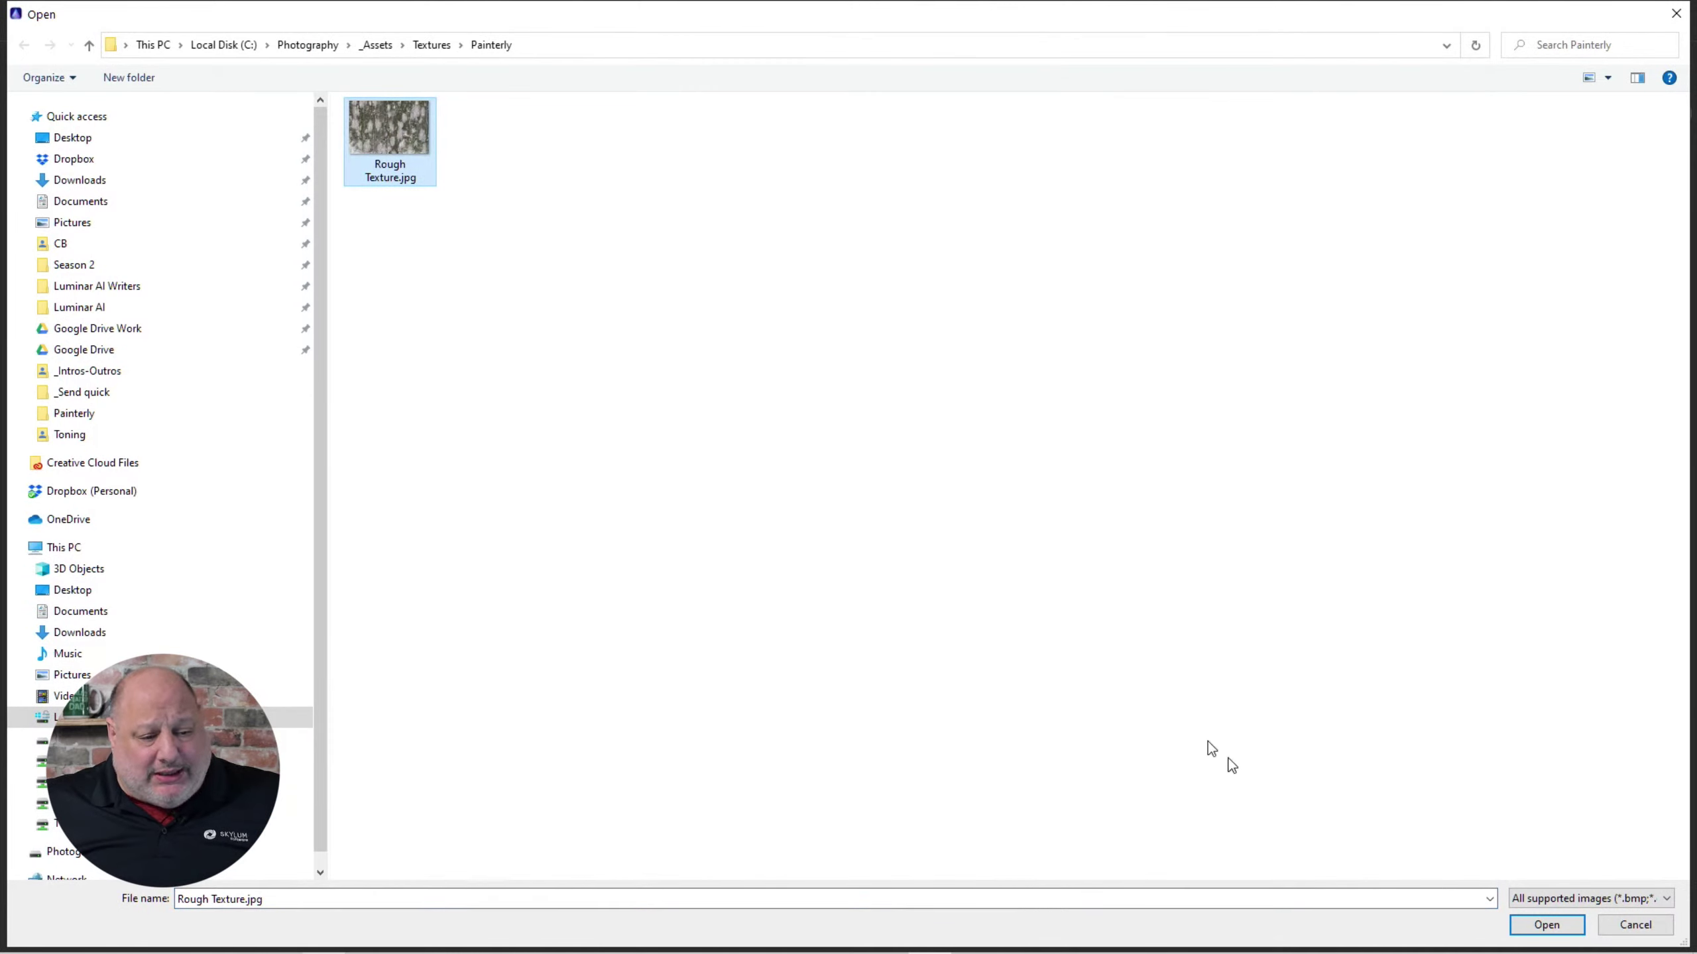
pyautogui.click(1540, 921)
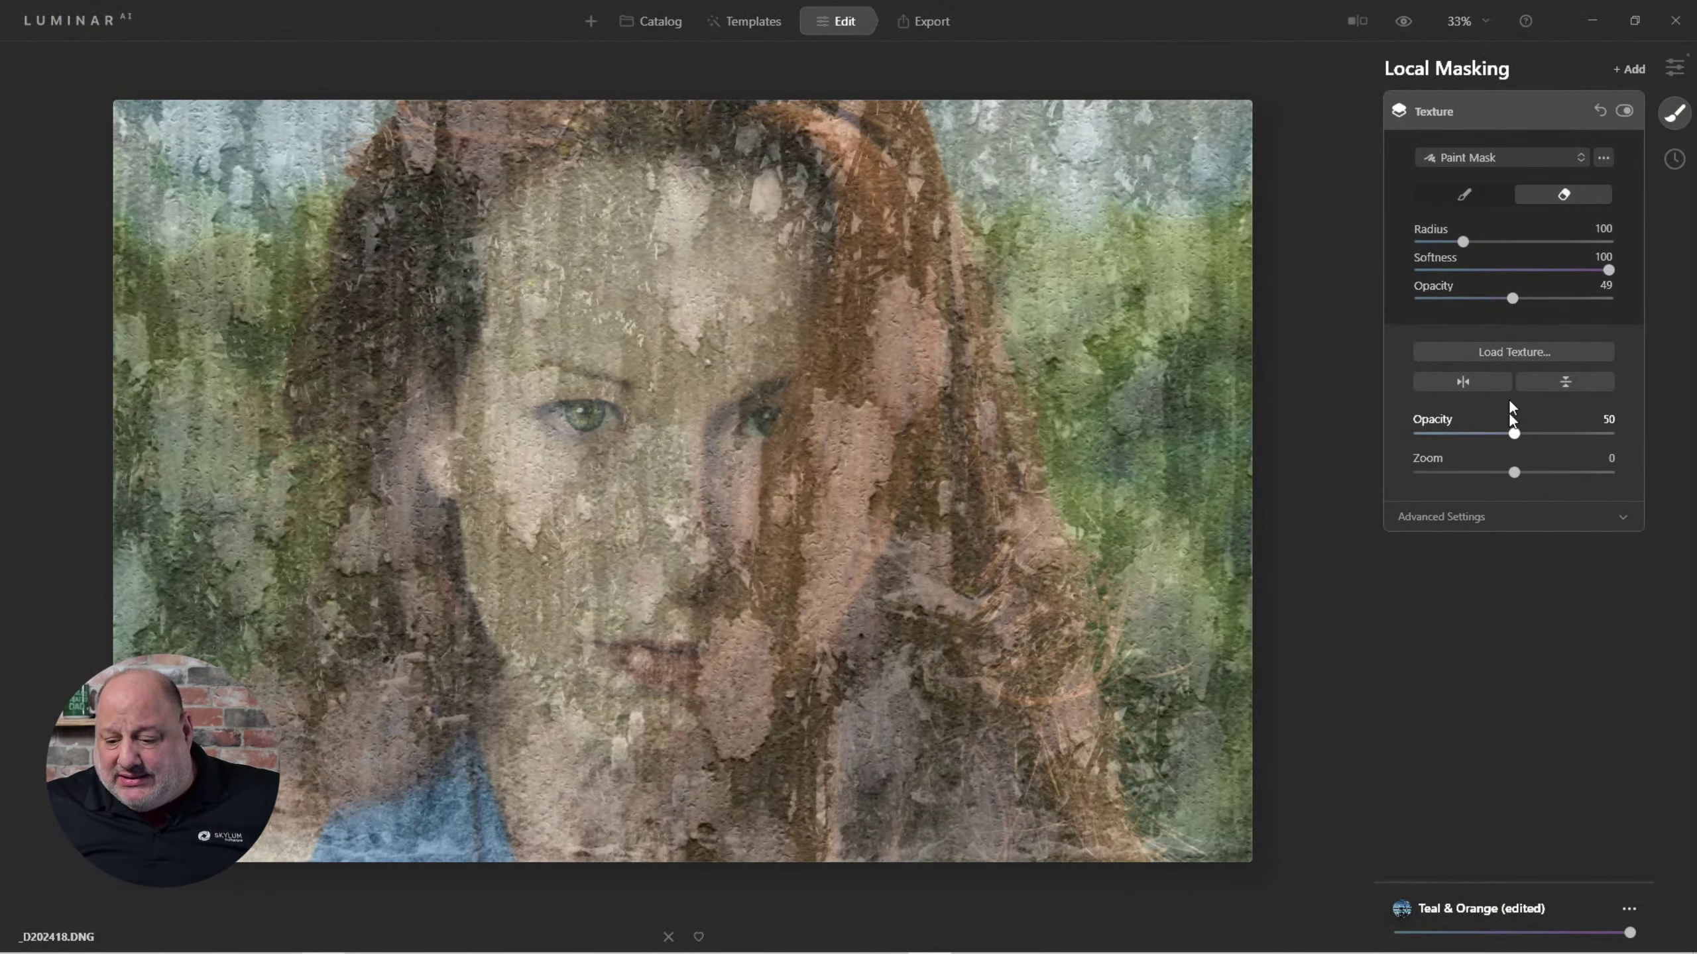
# Raise the texture's opacity to 100 and set its contrast to 64, saturation to 52 and brightness to -14.
pyautogui.moveTo(1513, 433); pyautogui.dragTo(1658, 435)
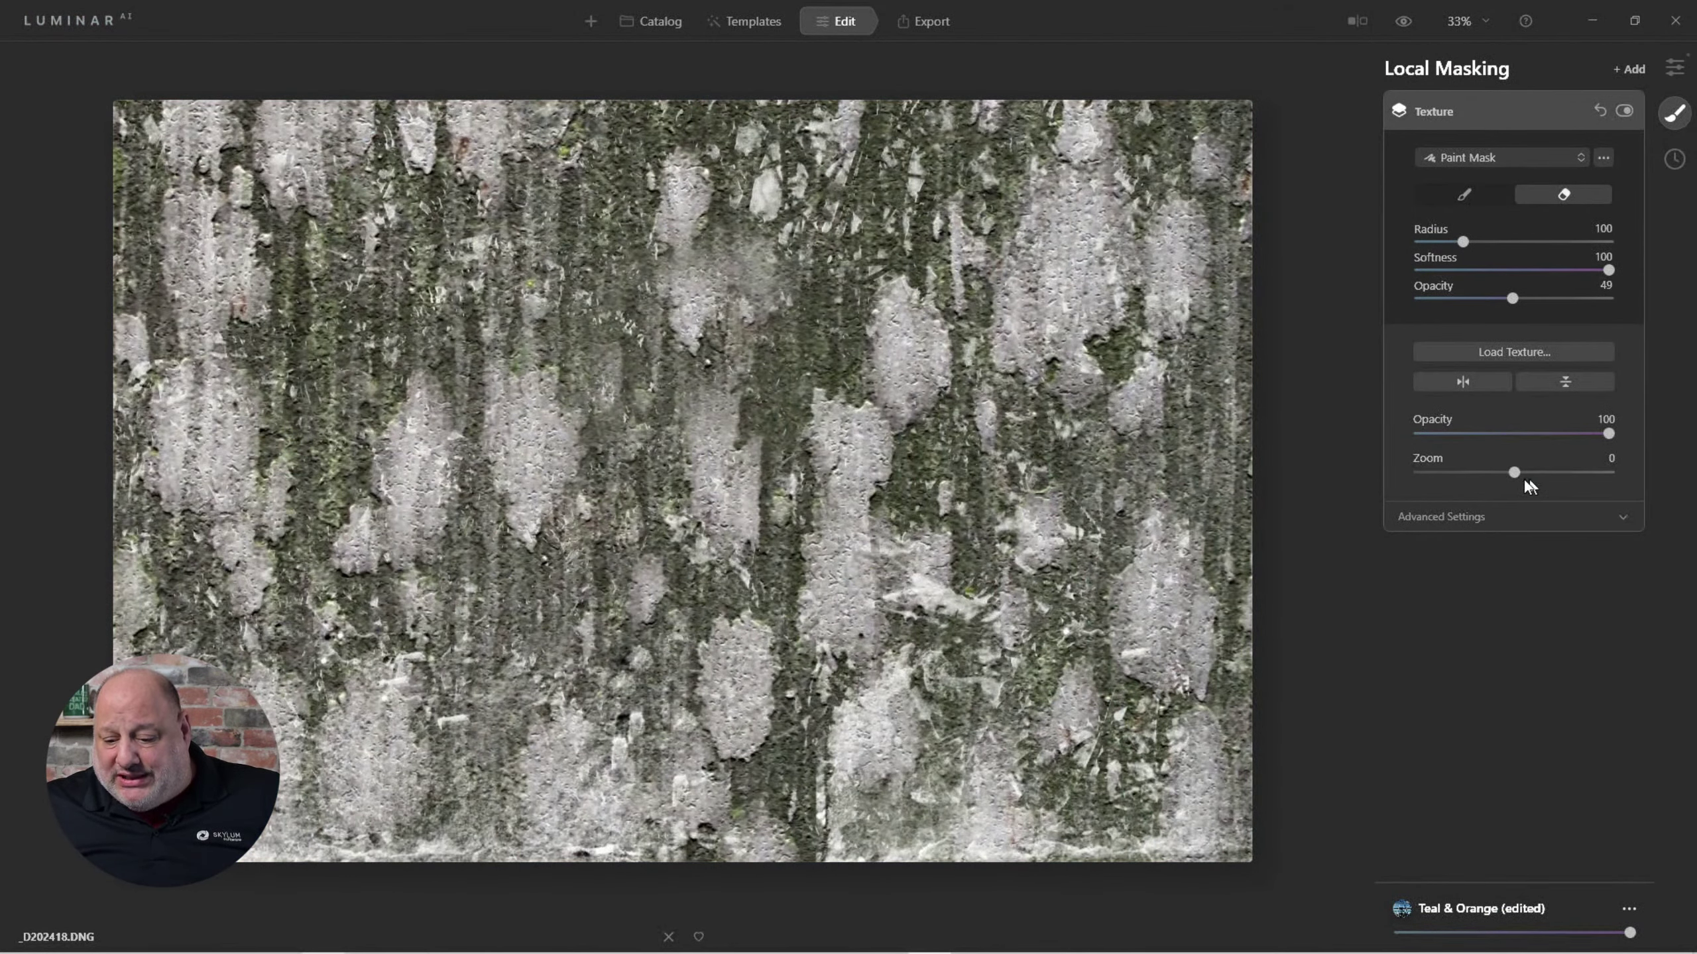
pyautogui.click(1469, 511)
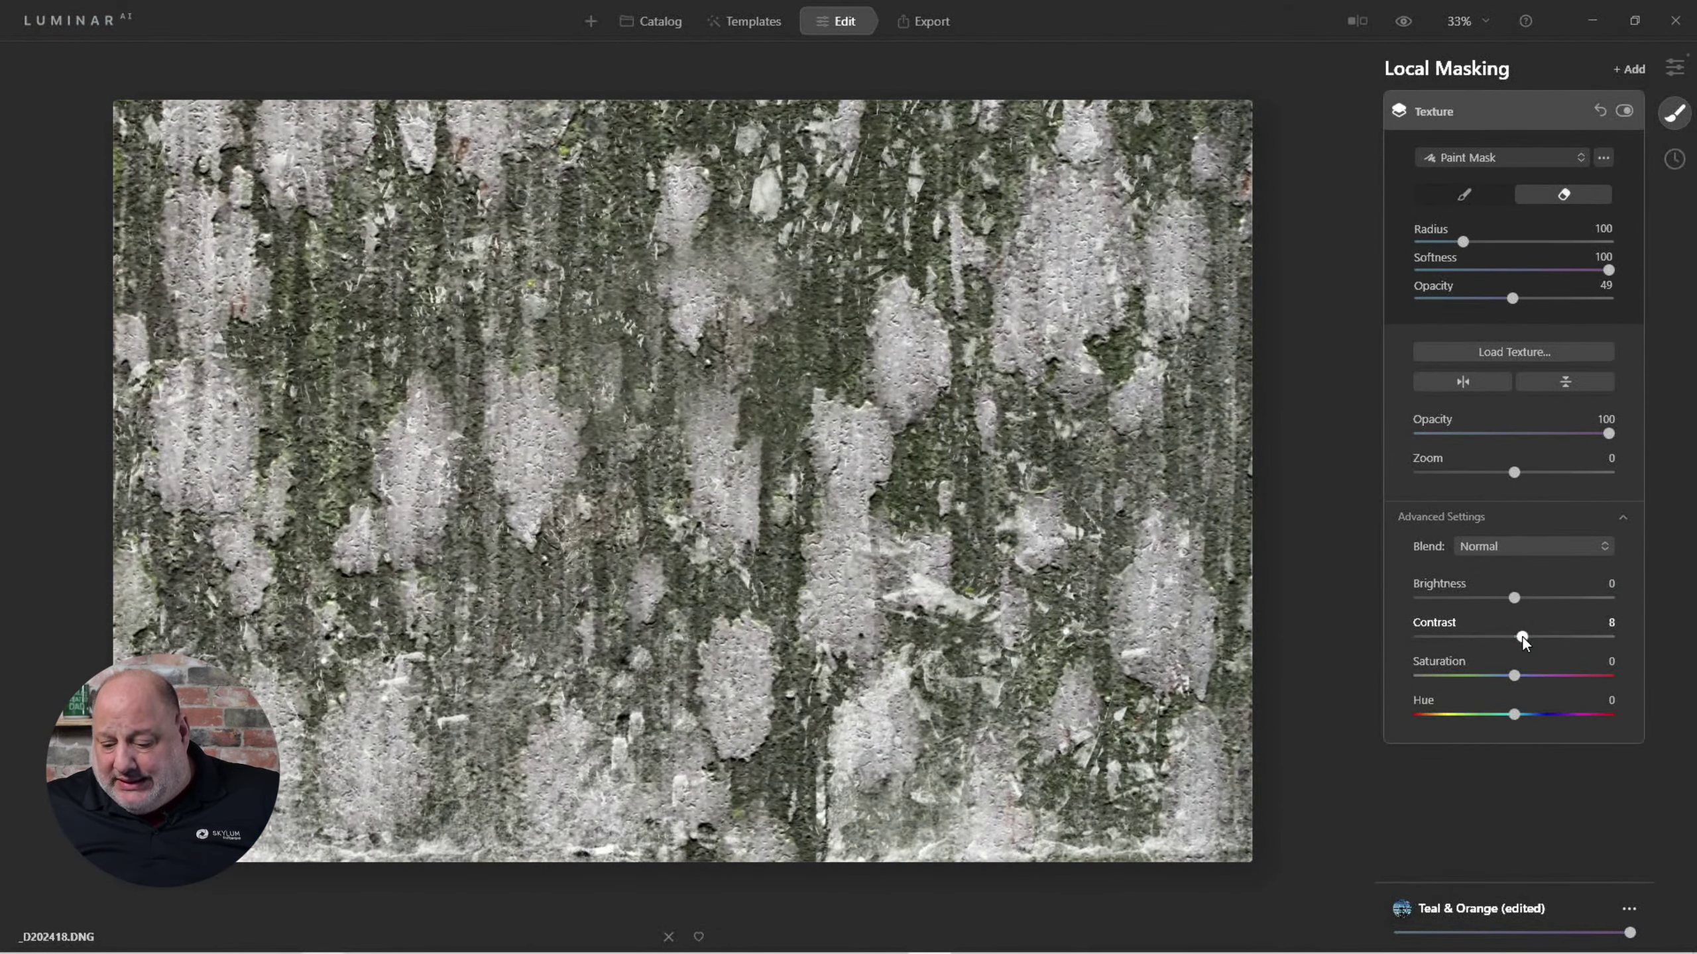
pyautogui.moveTo(1517, 637); pyautogui.dragTo(1573, 638)
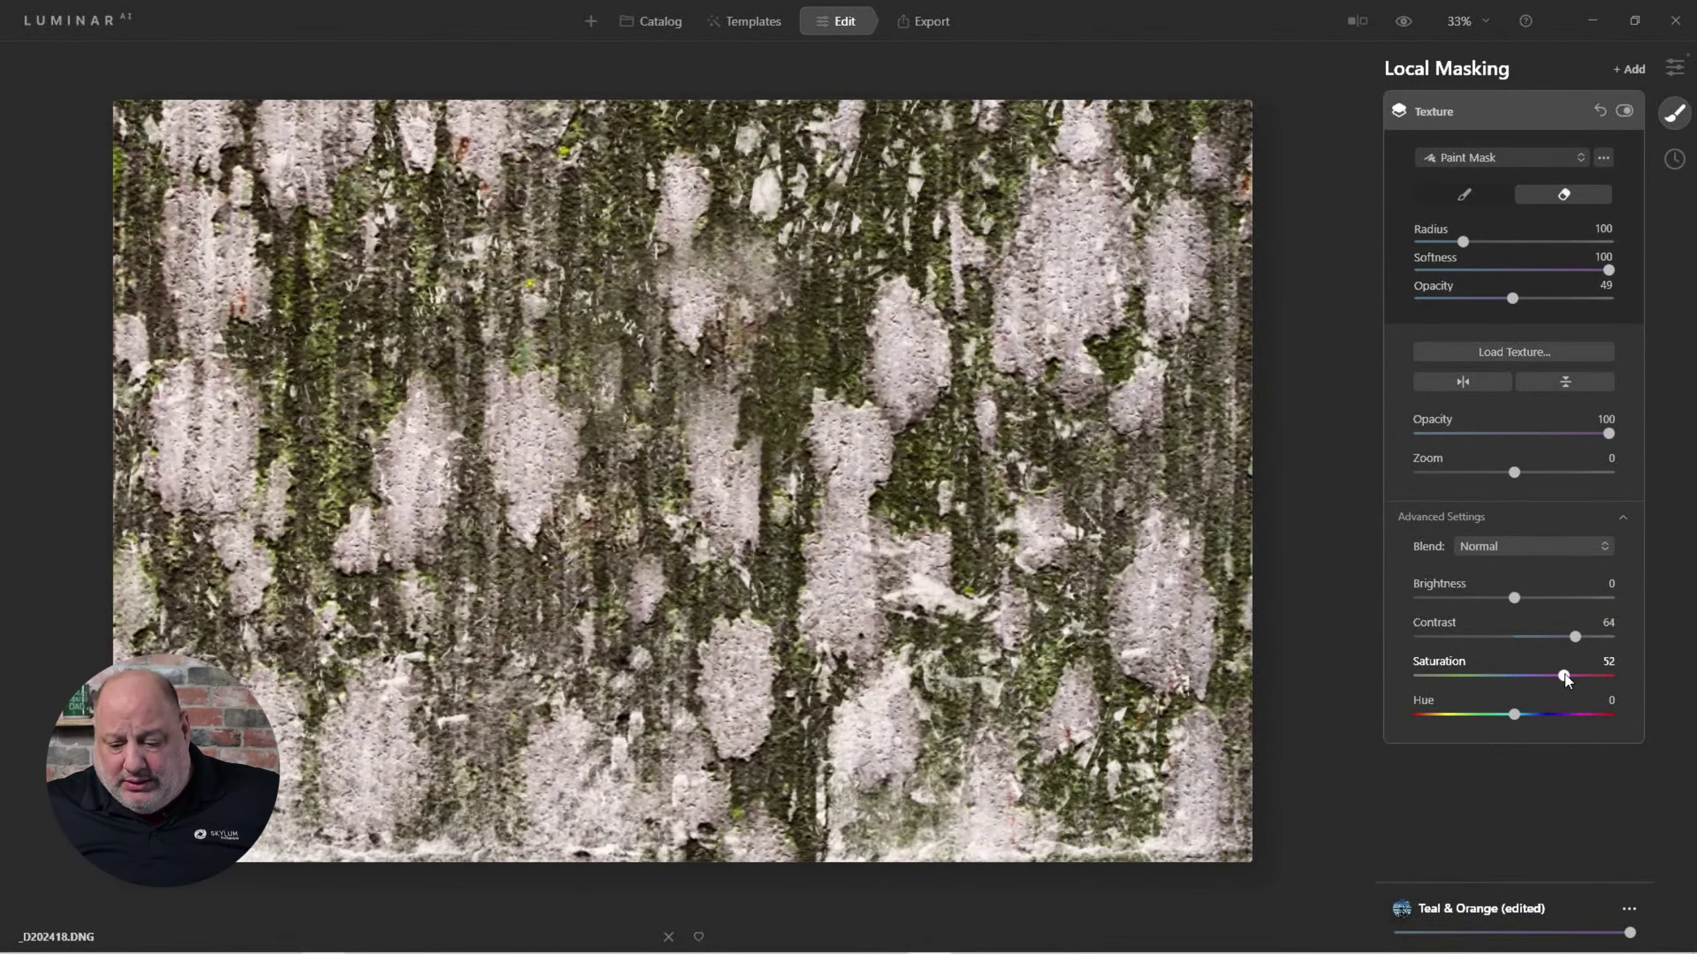
pyautogui.moveTo(1516, 599); pyautogui.dragTo(1503, 606)
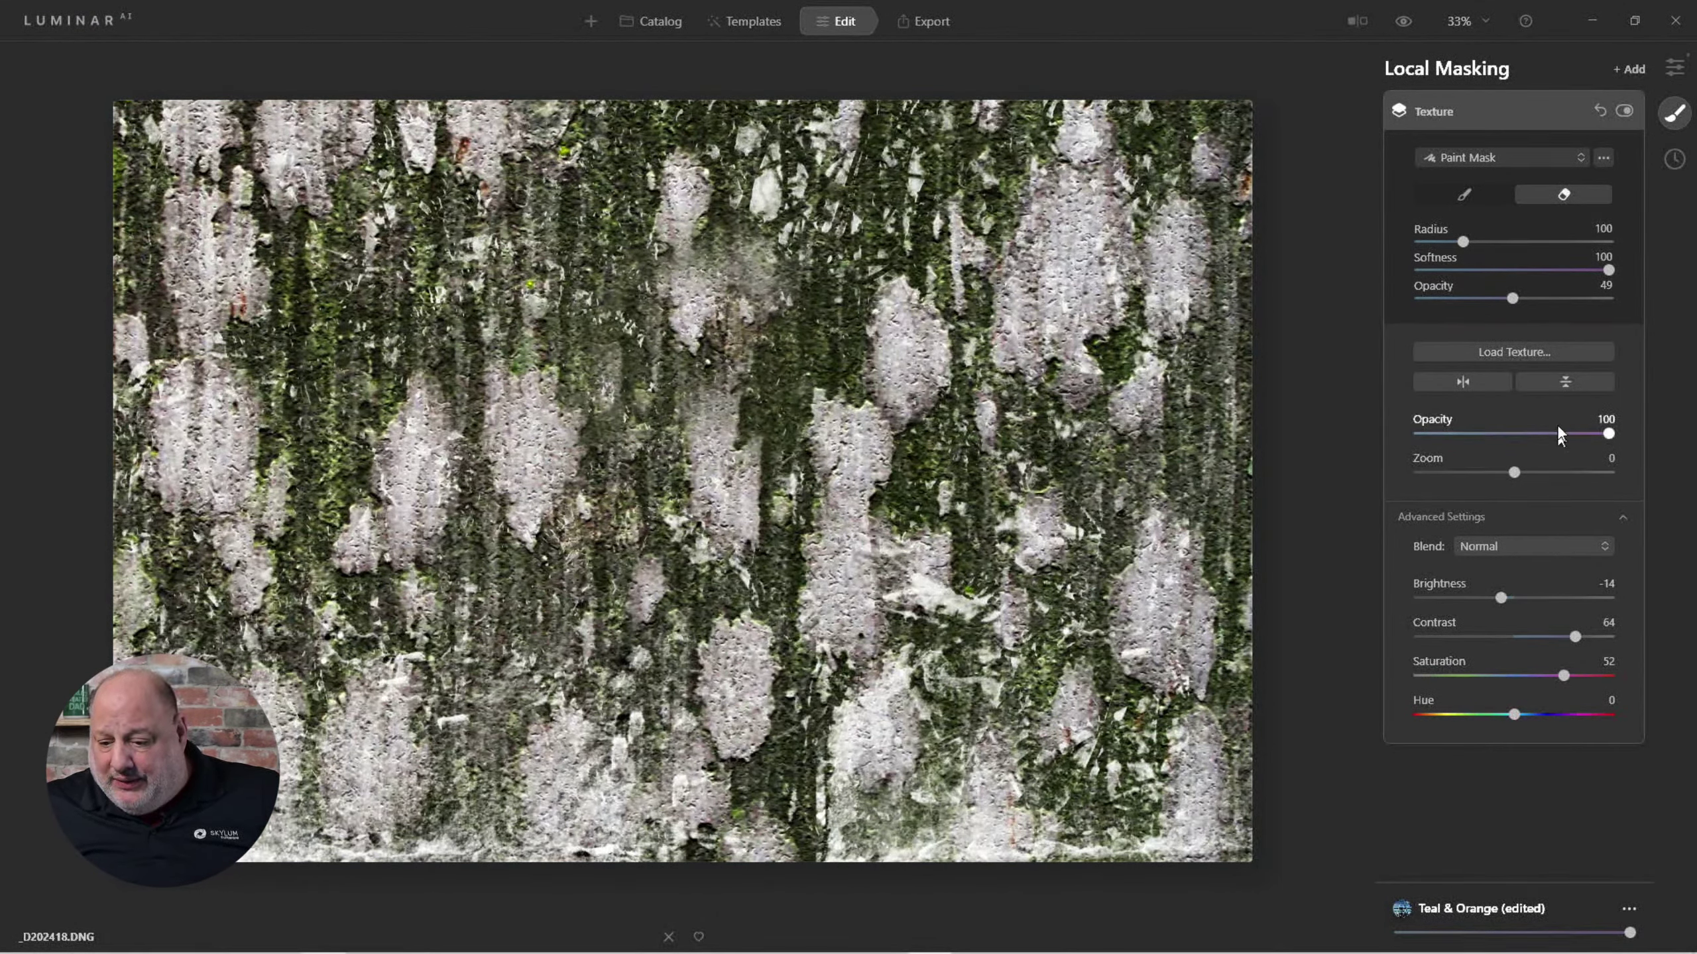
# Blend the texture into the portrait with the Hard Light mode at an opacity of 56.
pyautogui.click(1500, 547)
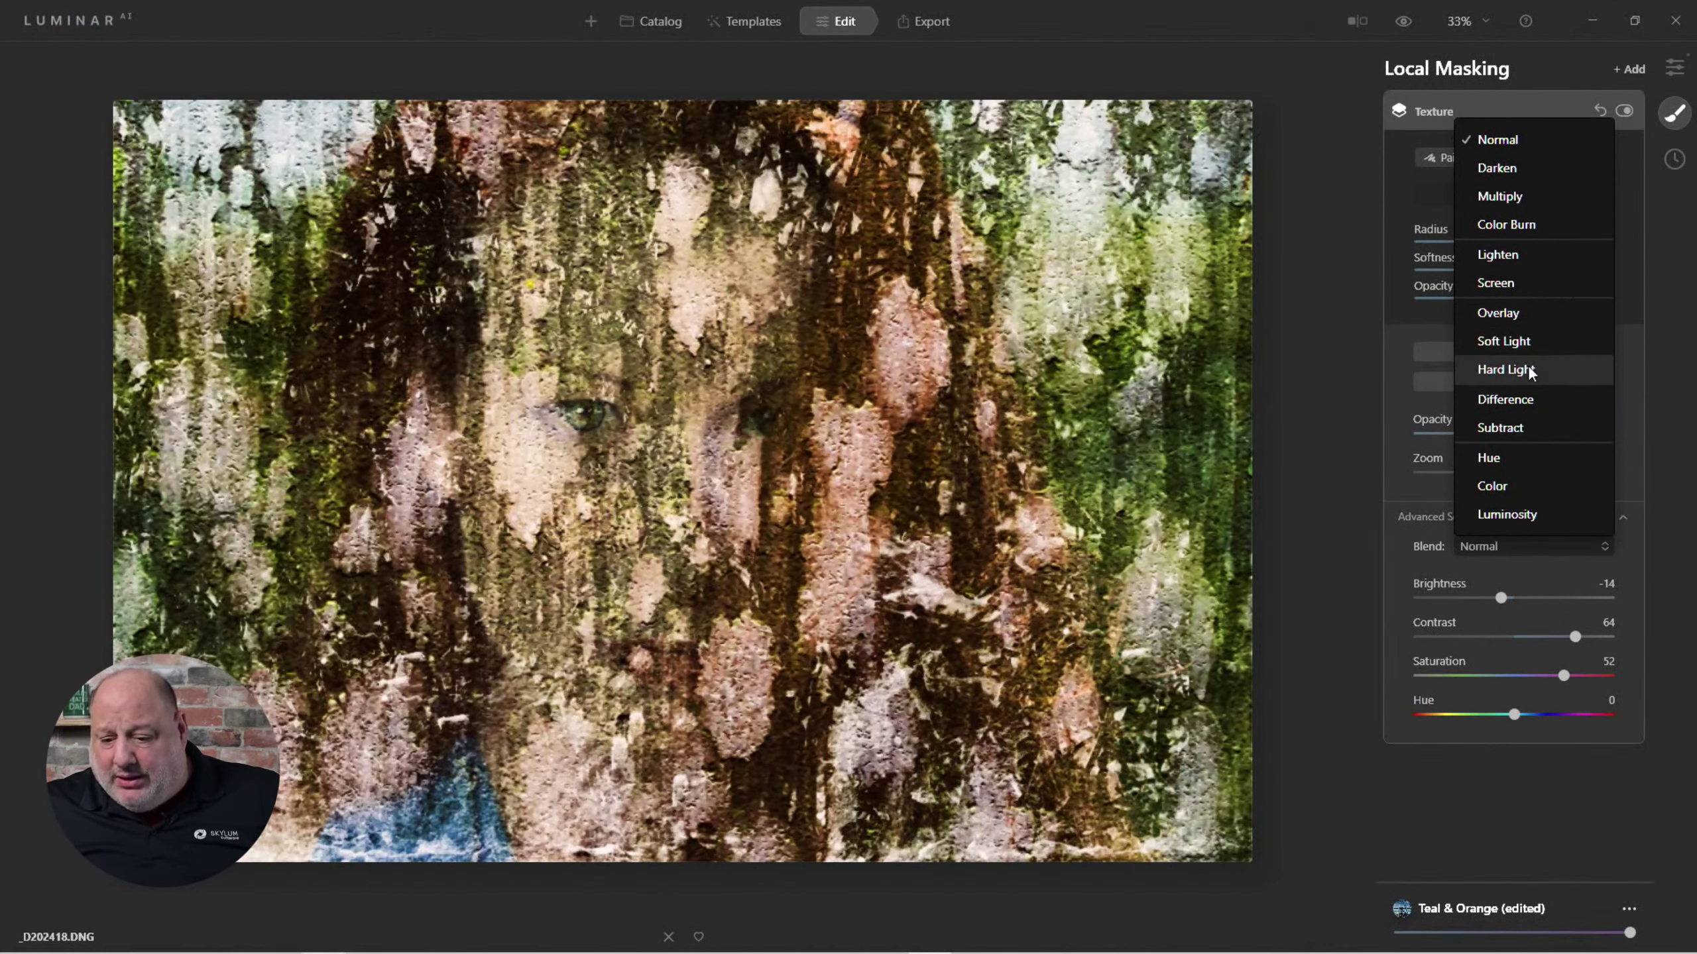
pyautogui.click(1506, 370)
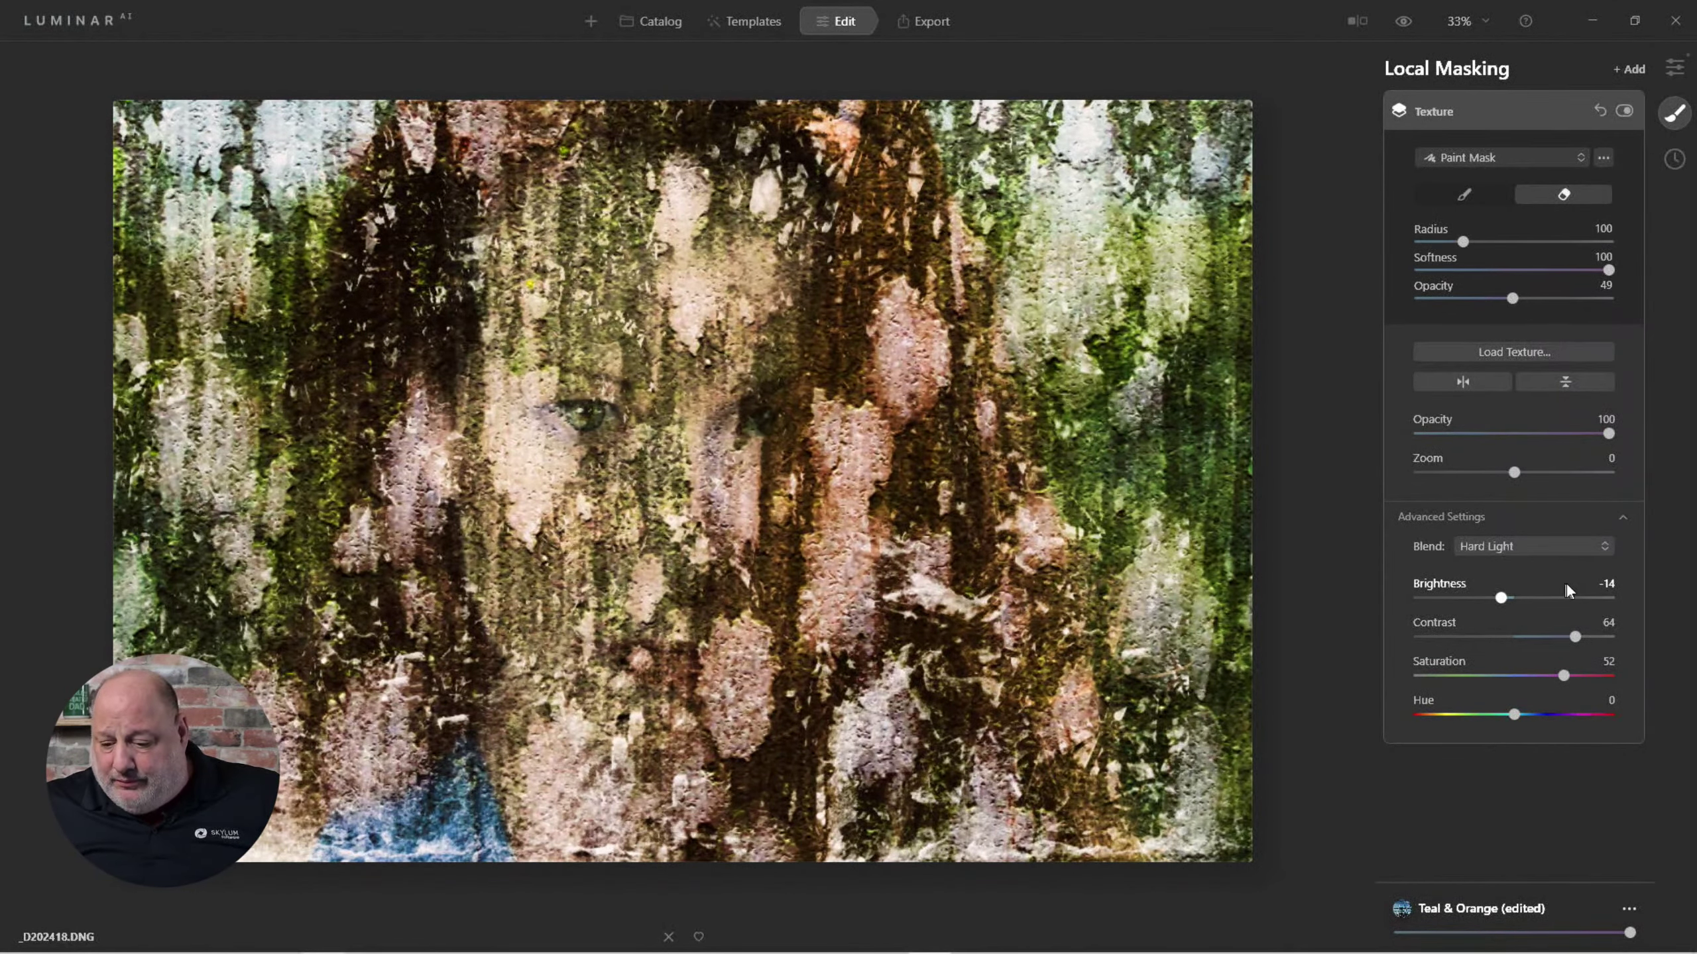
pyautogui.moveTo(1607, 431); pyautogui.dragTo(1529, 445)
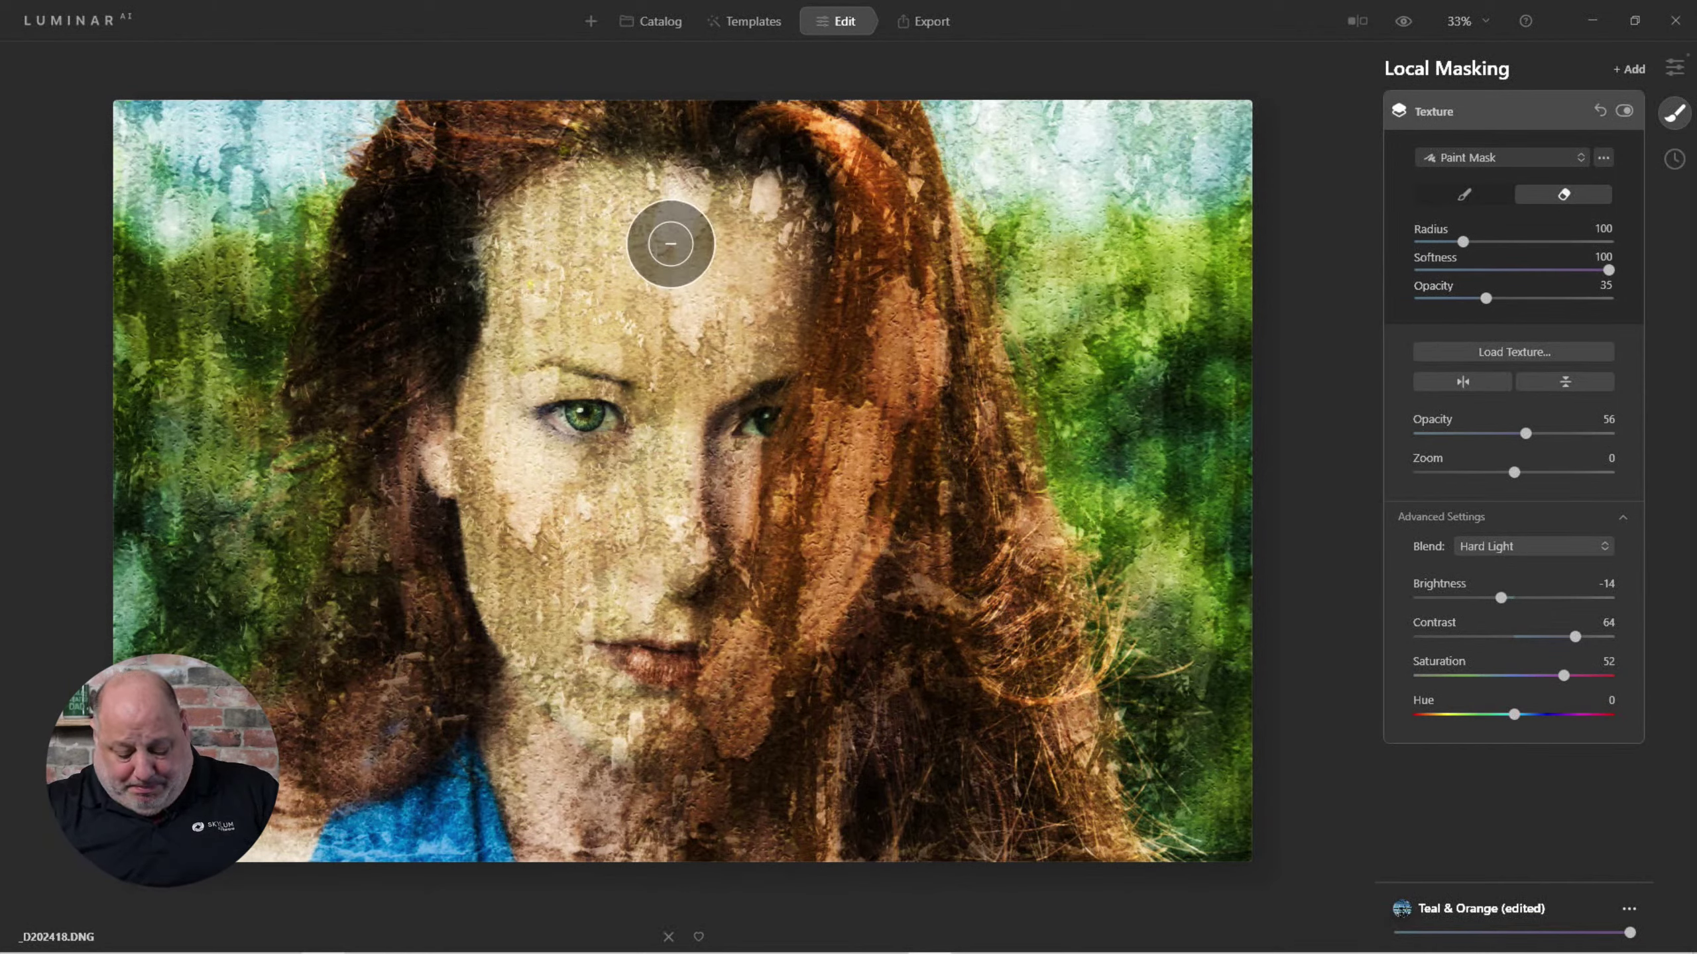
# Enlarge the eraser radius to 136 and, at opacity 35, soften the texture over the eyes, cheeks, mouth, forehead and the hair beside the face.
pyautogui.press(']')
pyautogui.press(']')
pyautogui.press(']')
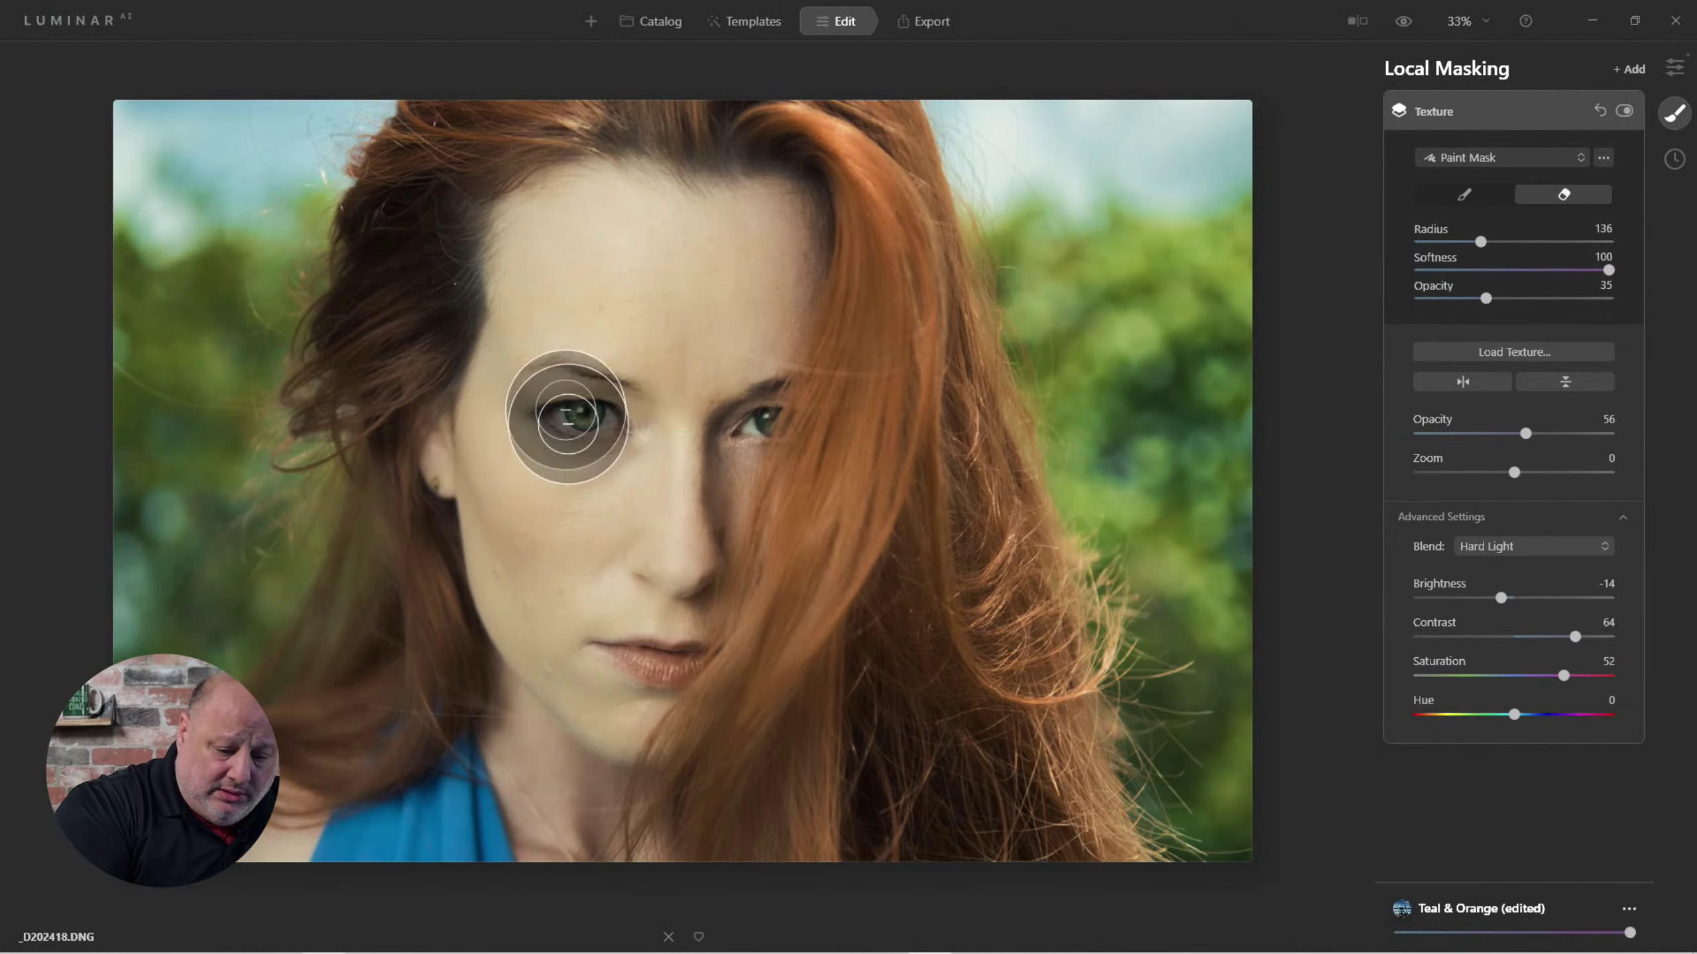
pyautogui.moveTo(568, 409); pyautogui.dragTo(612, 449)
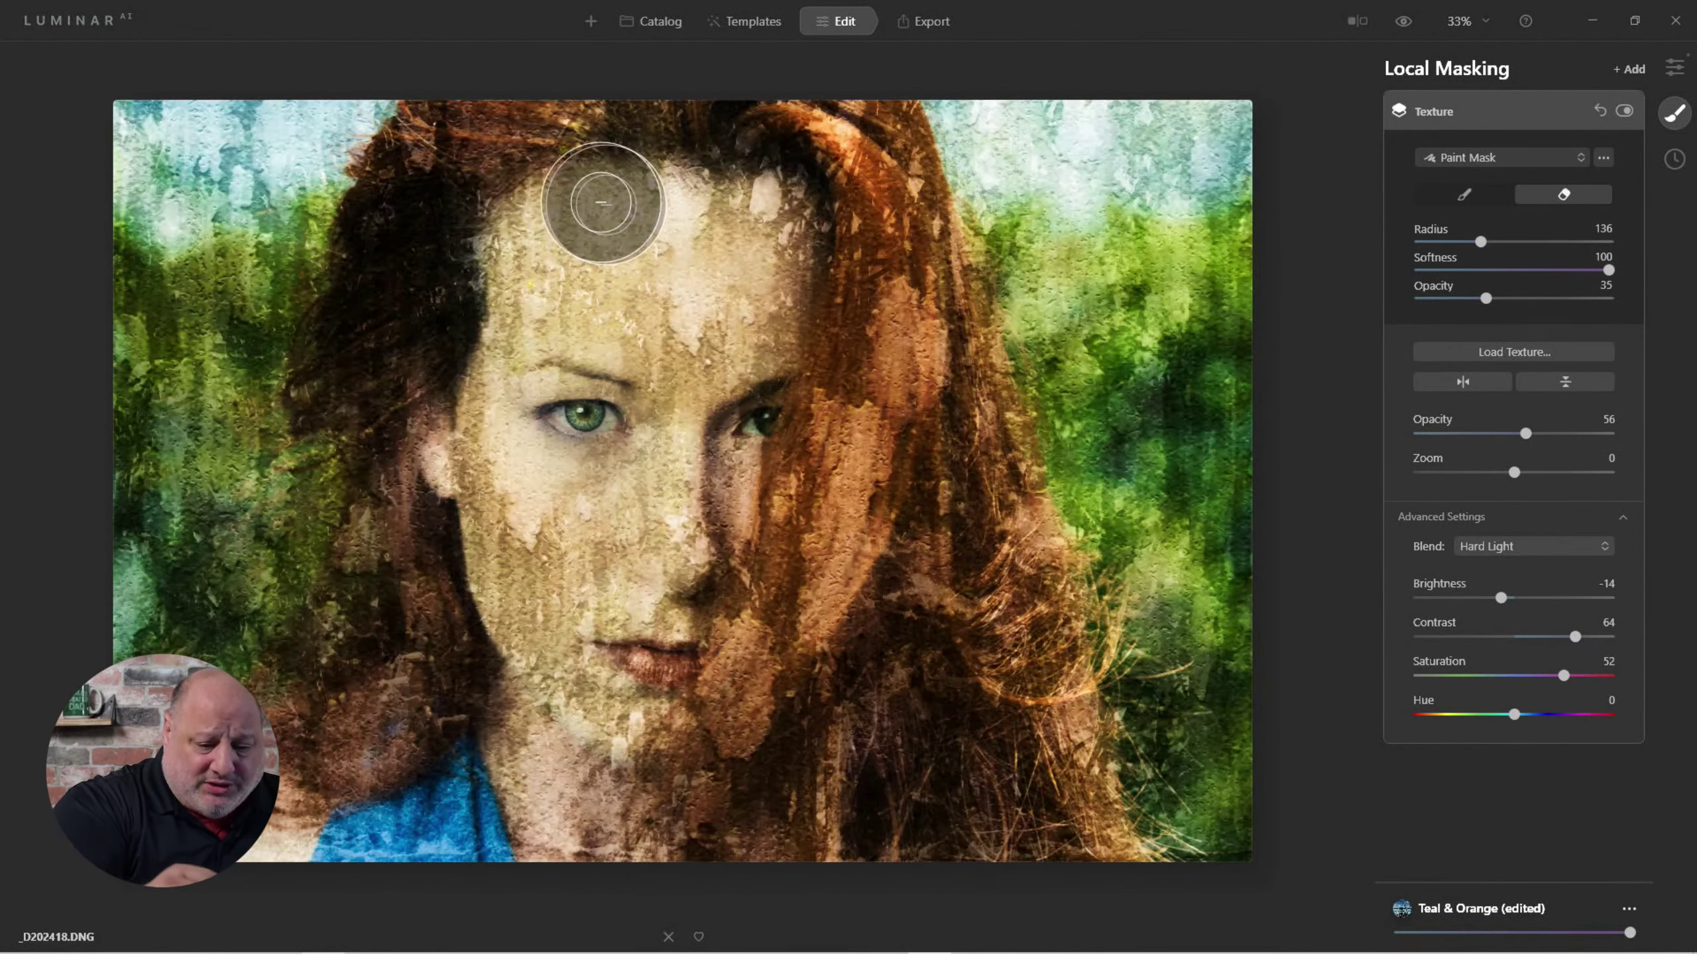
pyautogui.moveTo(542, 511)
pyautogui.mouseDown()
pyautogui.moveTo(557, 588)
pyautogui.moveTo(651, 631)
pyautogui.mouseUp()
pyautogui.moveTo(712, 558); pyautogui.dragTo(692, 652)
pyautogui.moveTo(852, 321)
pyautogui.mouseDown()
pyautogui.moveTo(801, 537)
pyautogui.moveTo(717, 738)
pyautogui.mouseUp()
pyautogui.moveTo(874, 187)
pyautogui.mouseDown()
pyautogui.moveTo(733, 766)
pyautogui.moveTo(894, 190)
pyautogui.moveTo(828, 542)
pyautogui.mouseUp()
pyautogui.moveTo(549, 548)
pyautogui.mouseDown()
pyautogui.moveTo(538, 542)
pyautogui.moveTo(524, 639)
pyautogui.mouseUp()
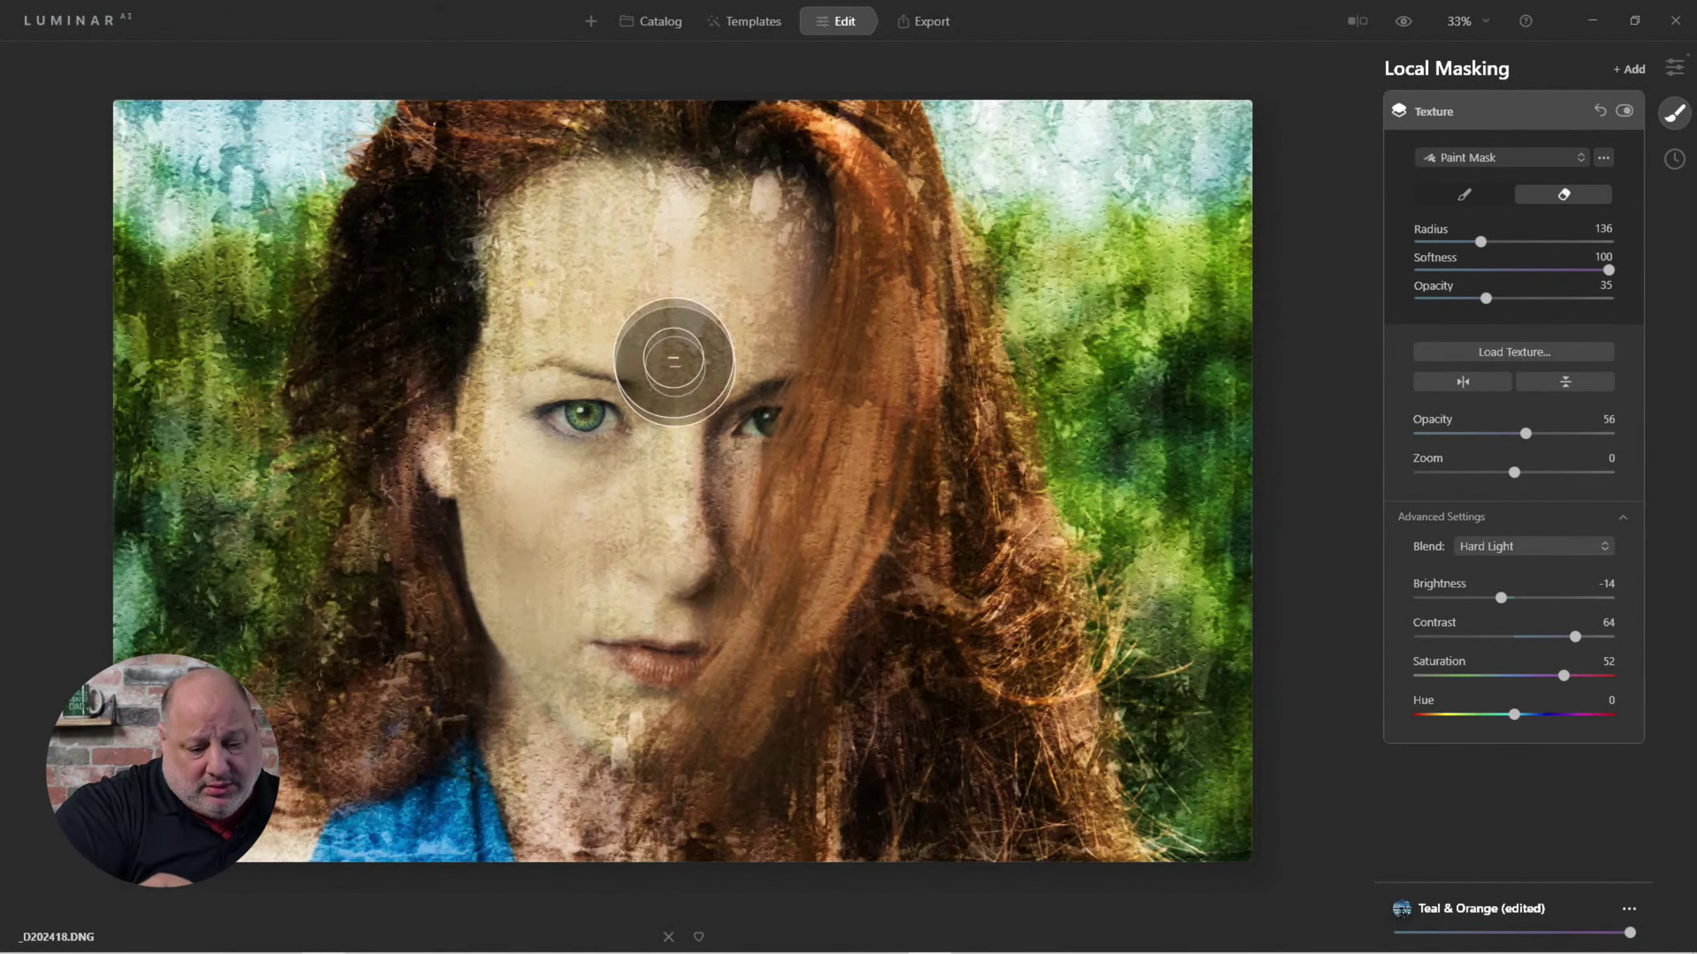
pyautogui.moveTo(667, 340); pyautogui.dragTo(708, 274)
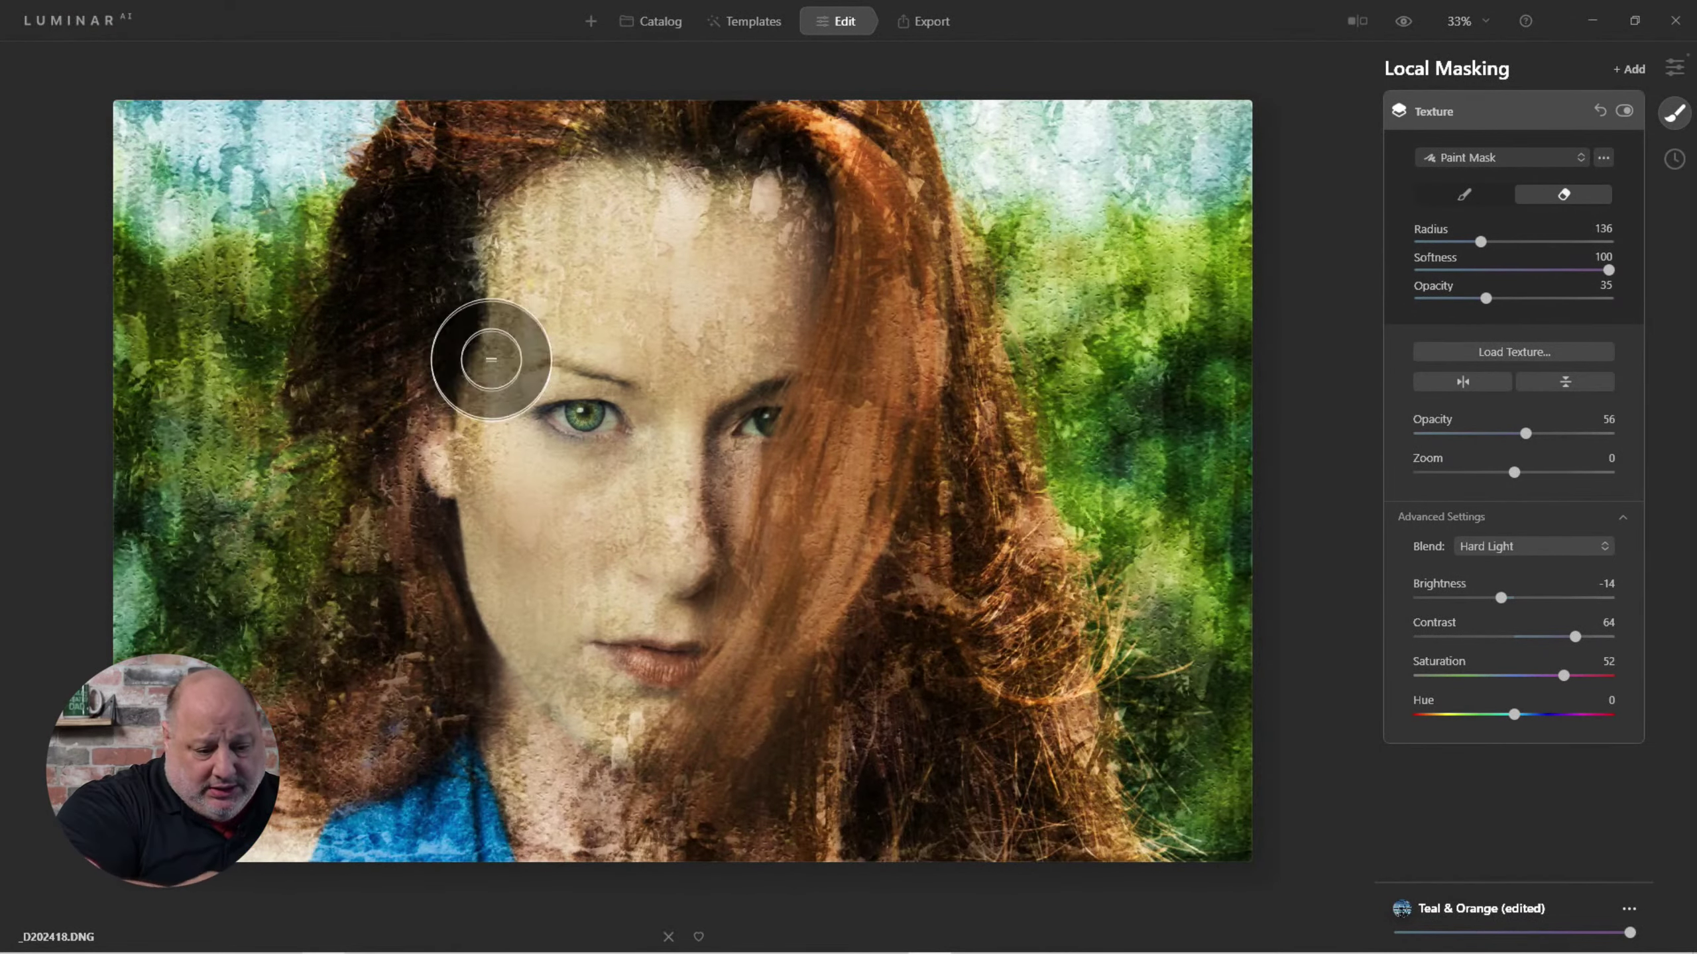
pyautogui.moveTo(485, 361); pyautogui.dragTo(484, 281)
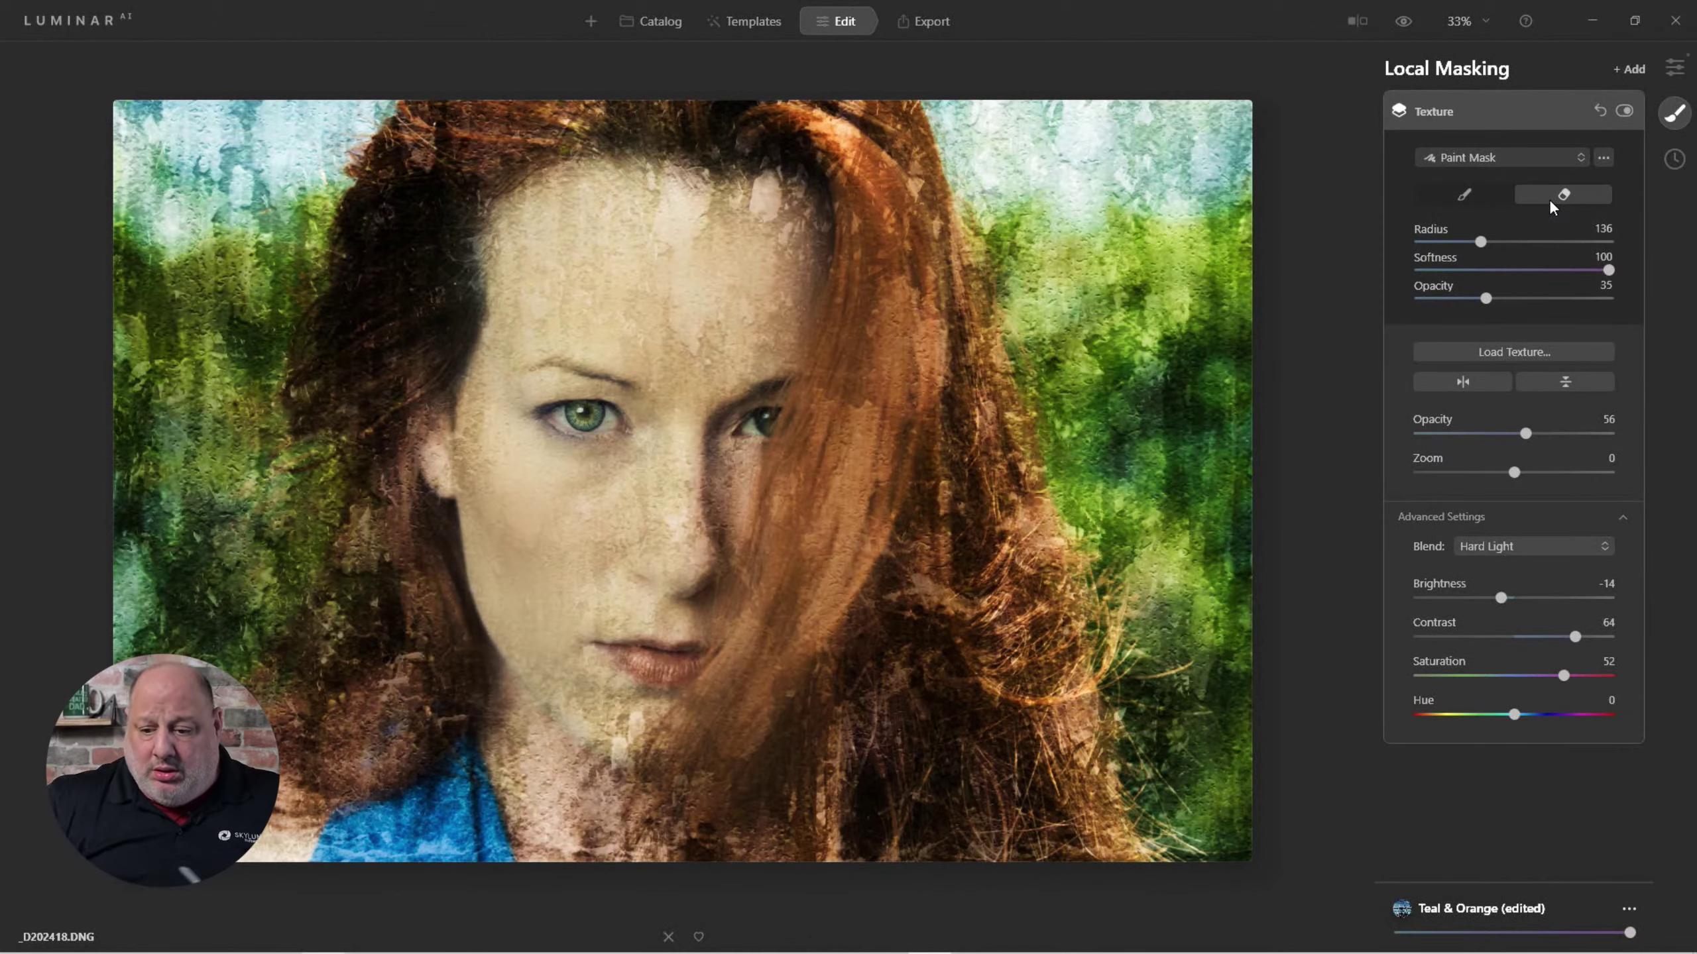
# Paint some texture back onto the cheek, and erase part of it around the chin and upper neck.
pyautogui.click(1466, 200)
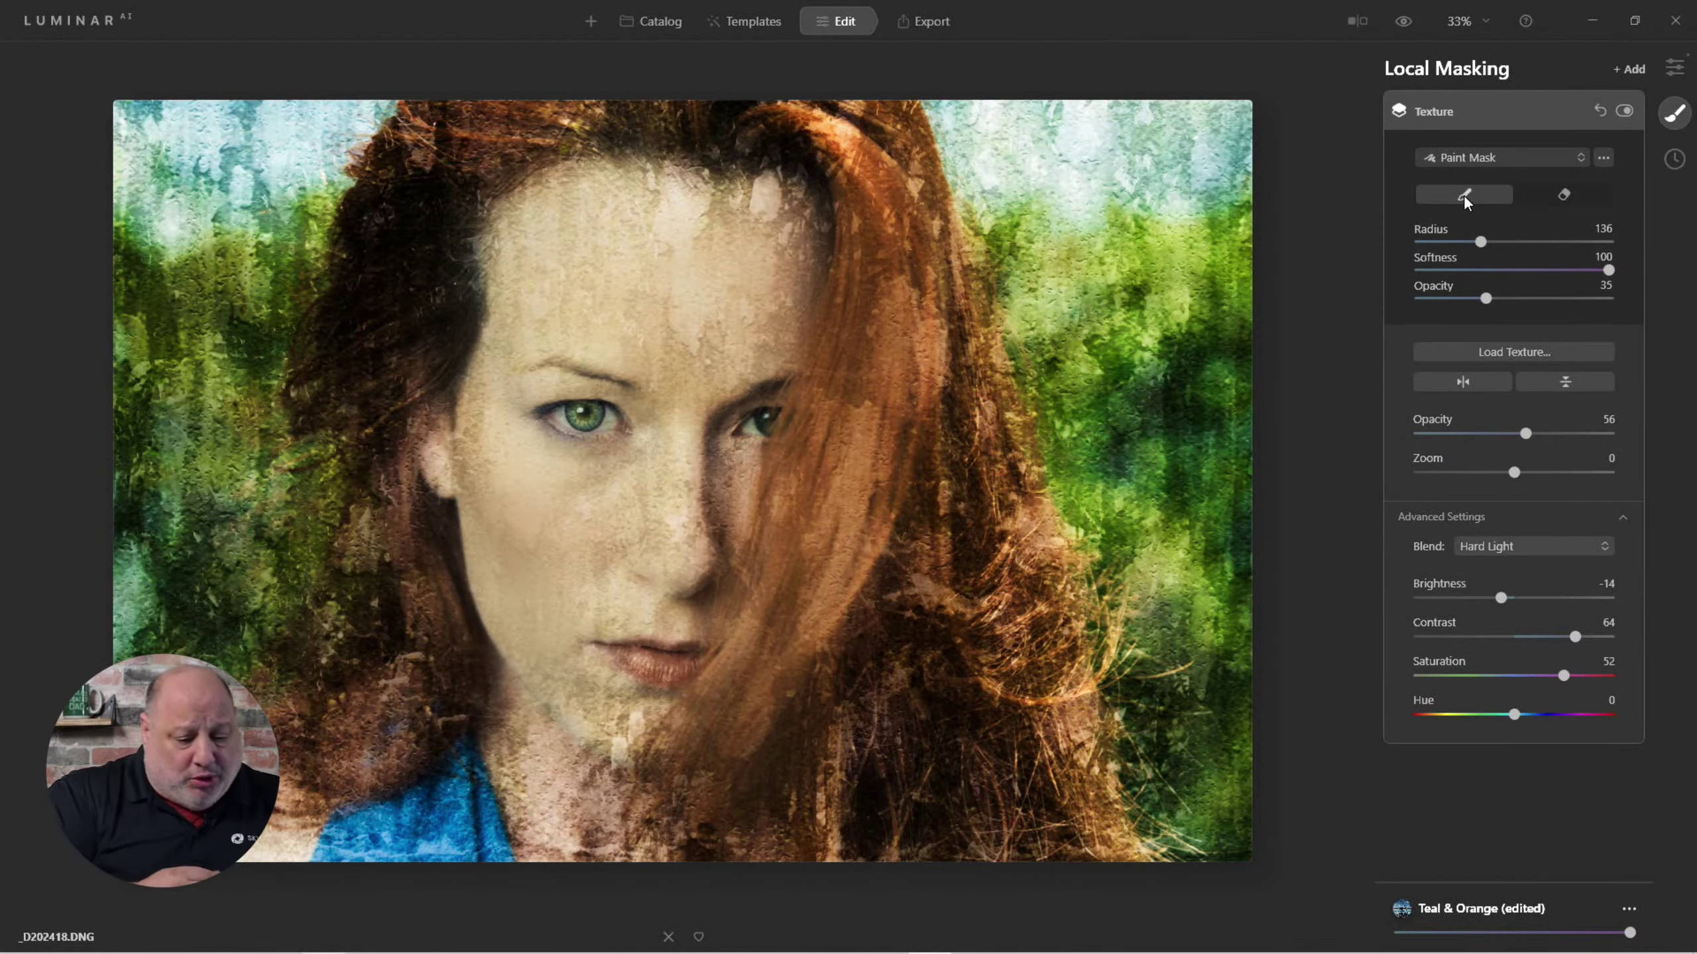
pyautogui.moveTo(495, 528)
pyautogui.mouseDown()
pyautogui.moveTo(502, 581)
pyautogui.moveTo(536, 576)
pyautogui.moveTo(598, 551)
pyautogui.mouseUp()
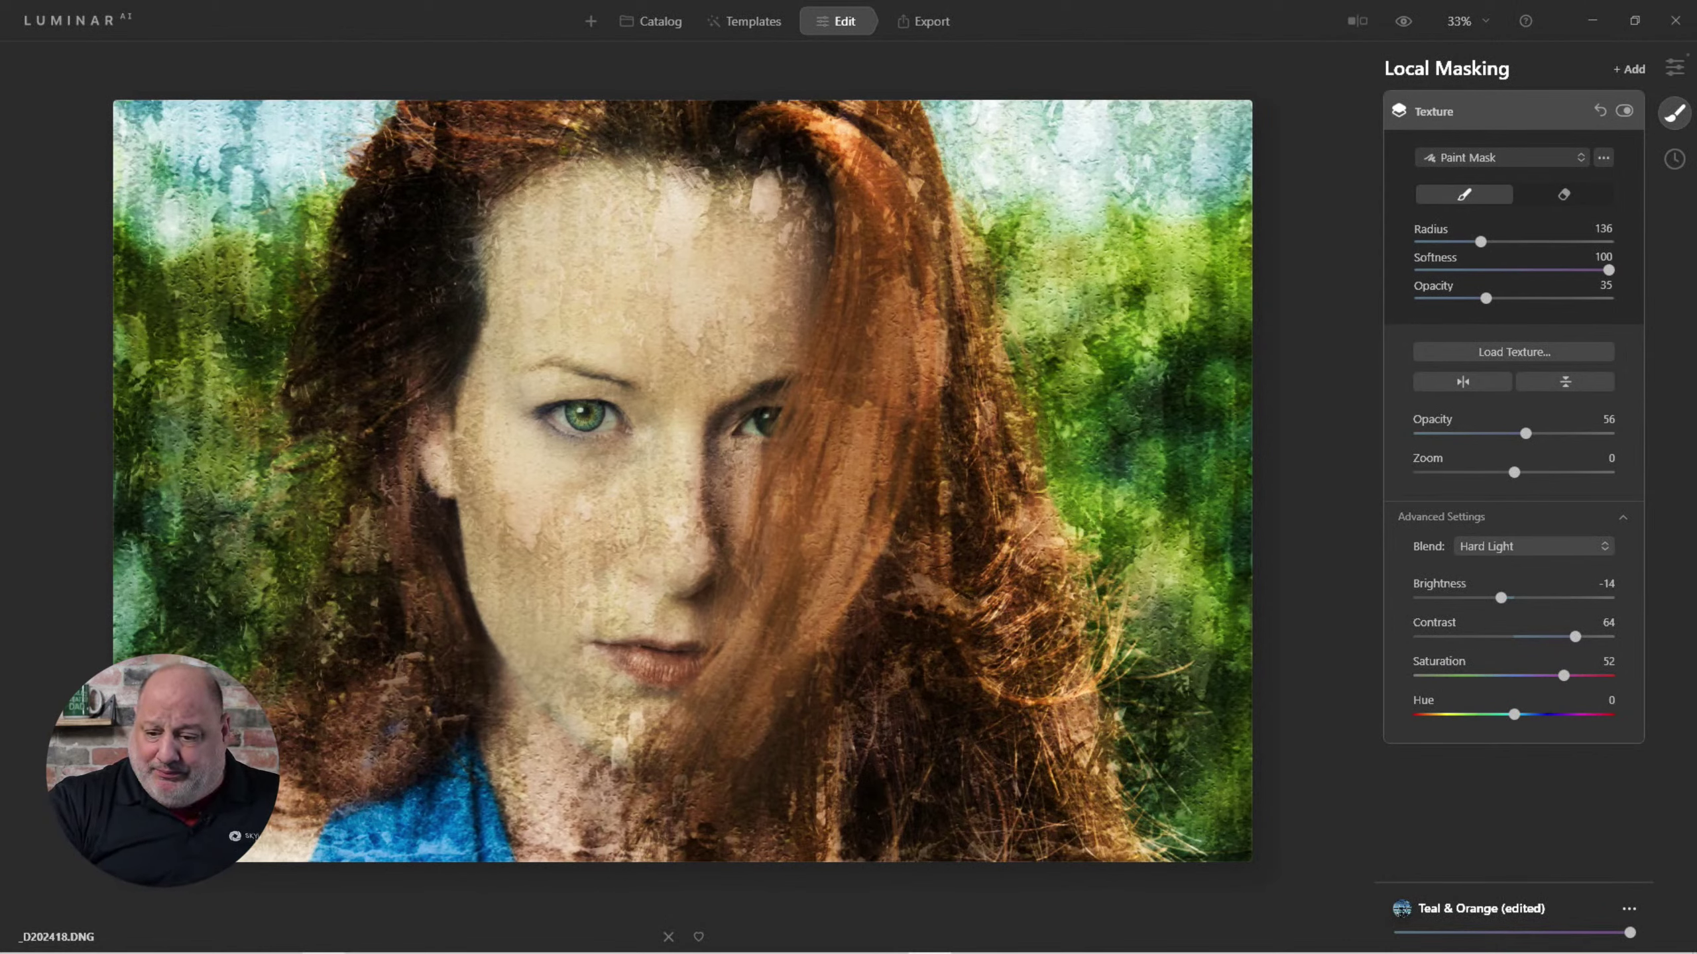
pyautogui.click(1563, 194)
pyautogui.moveTo(637, 731)
pyautogui.mouseDown()
pyautogui.moveTo(672, 774)
pyautogui.moveTo(602, 779)
pyautogui.moveTo(515, 745)
pyautogui.mouseUp()
pyautogui.moveTo(634, 735); pyautogui.dragTo(641, 751)
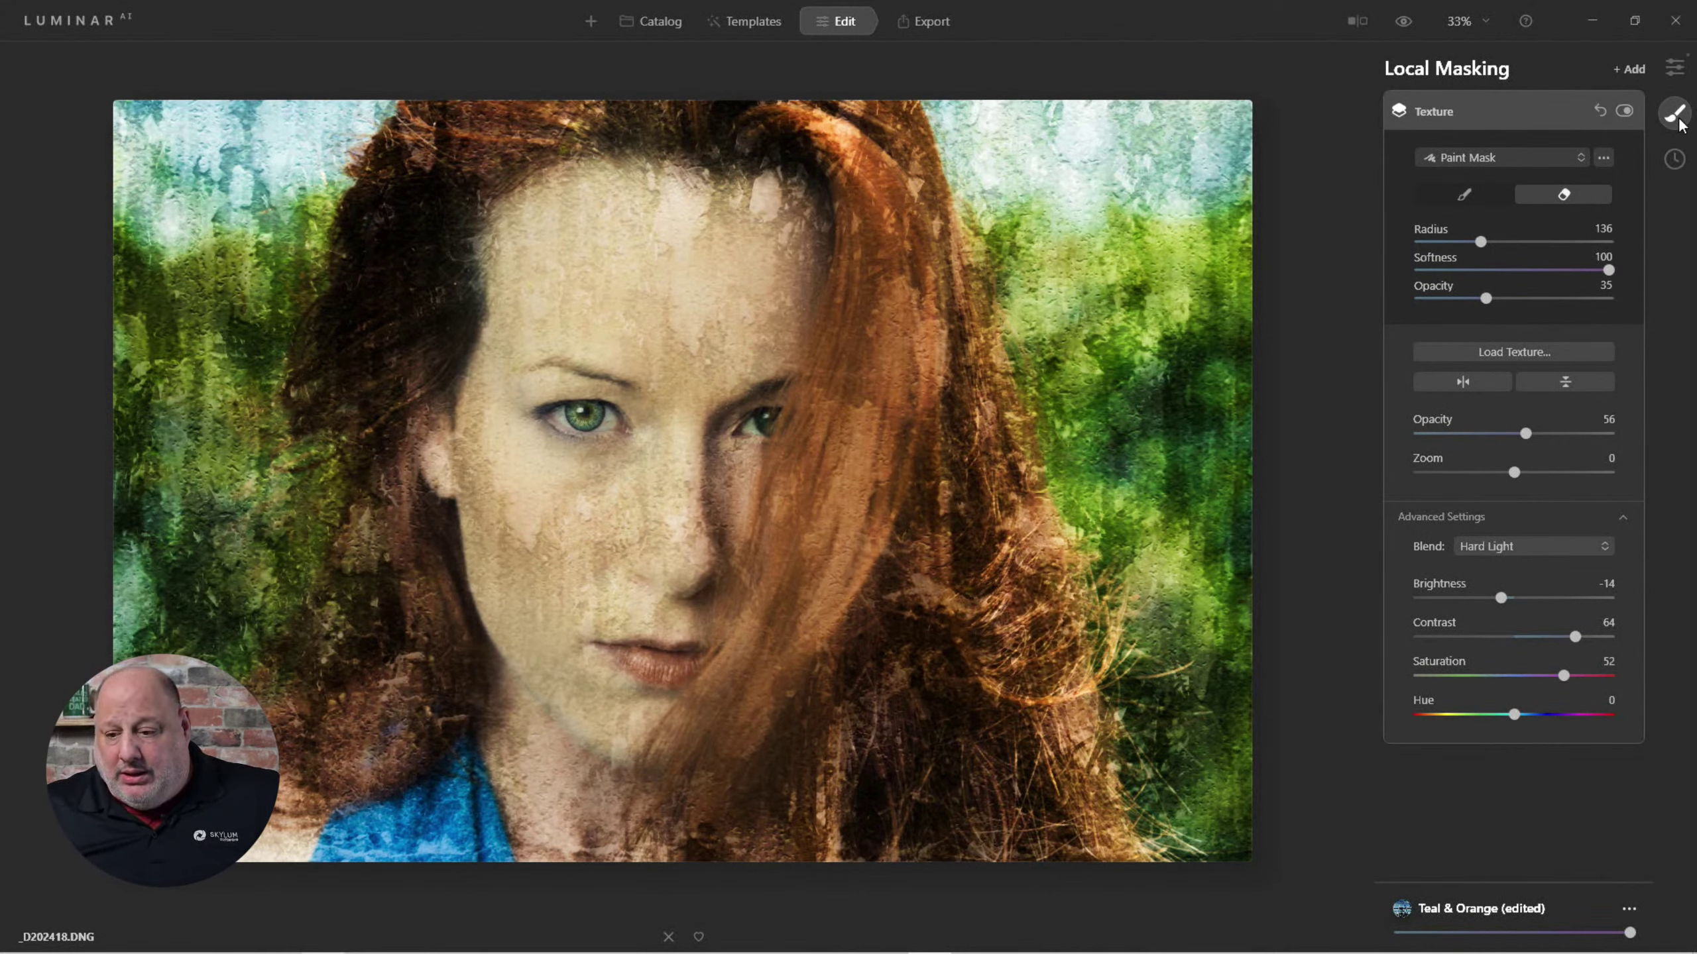
pyautogui.click(1466, 107)
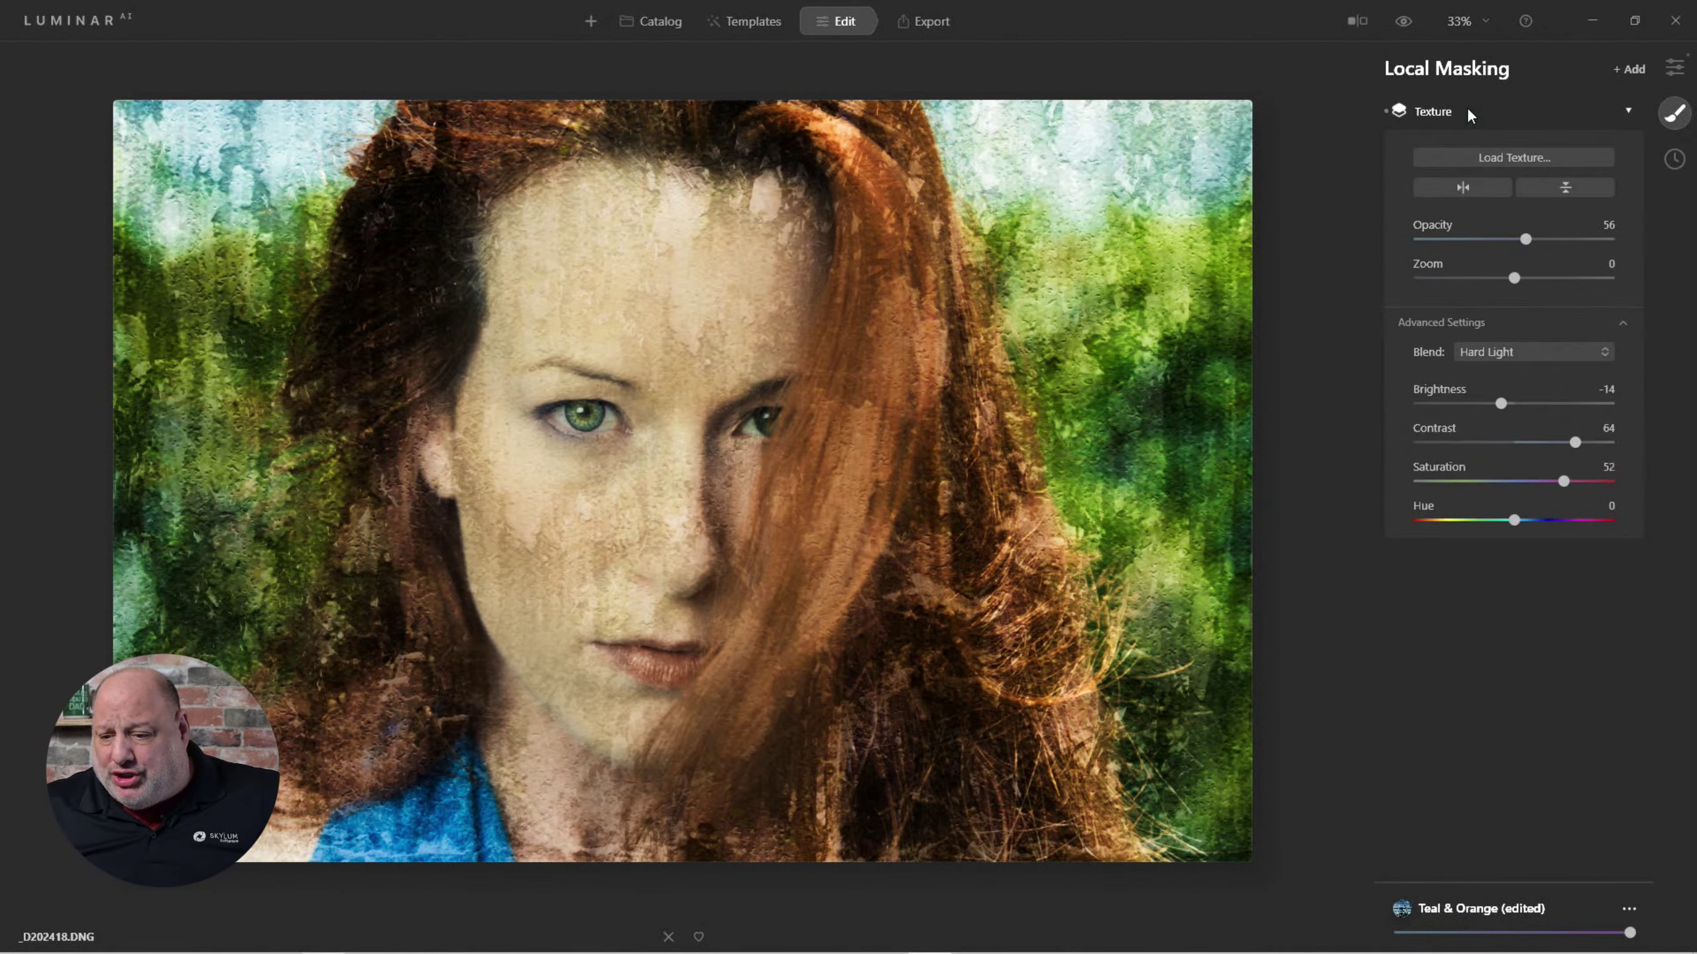
# Adjust the portrait's colours with Color Harmony, setting brilliance to -4 and warmth to 11.
pyautogui.click(1674, 70)
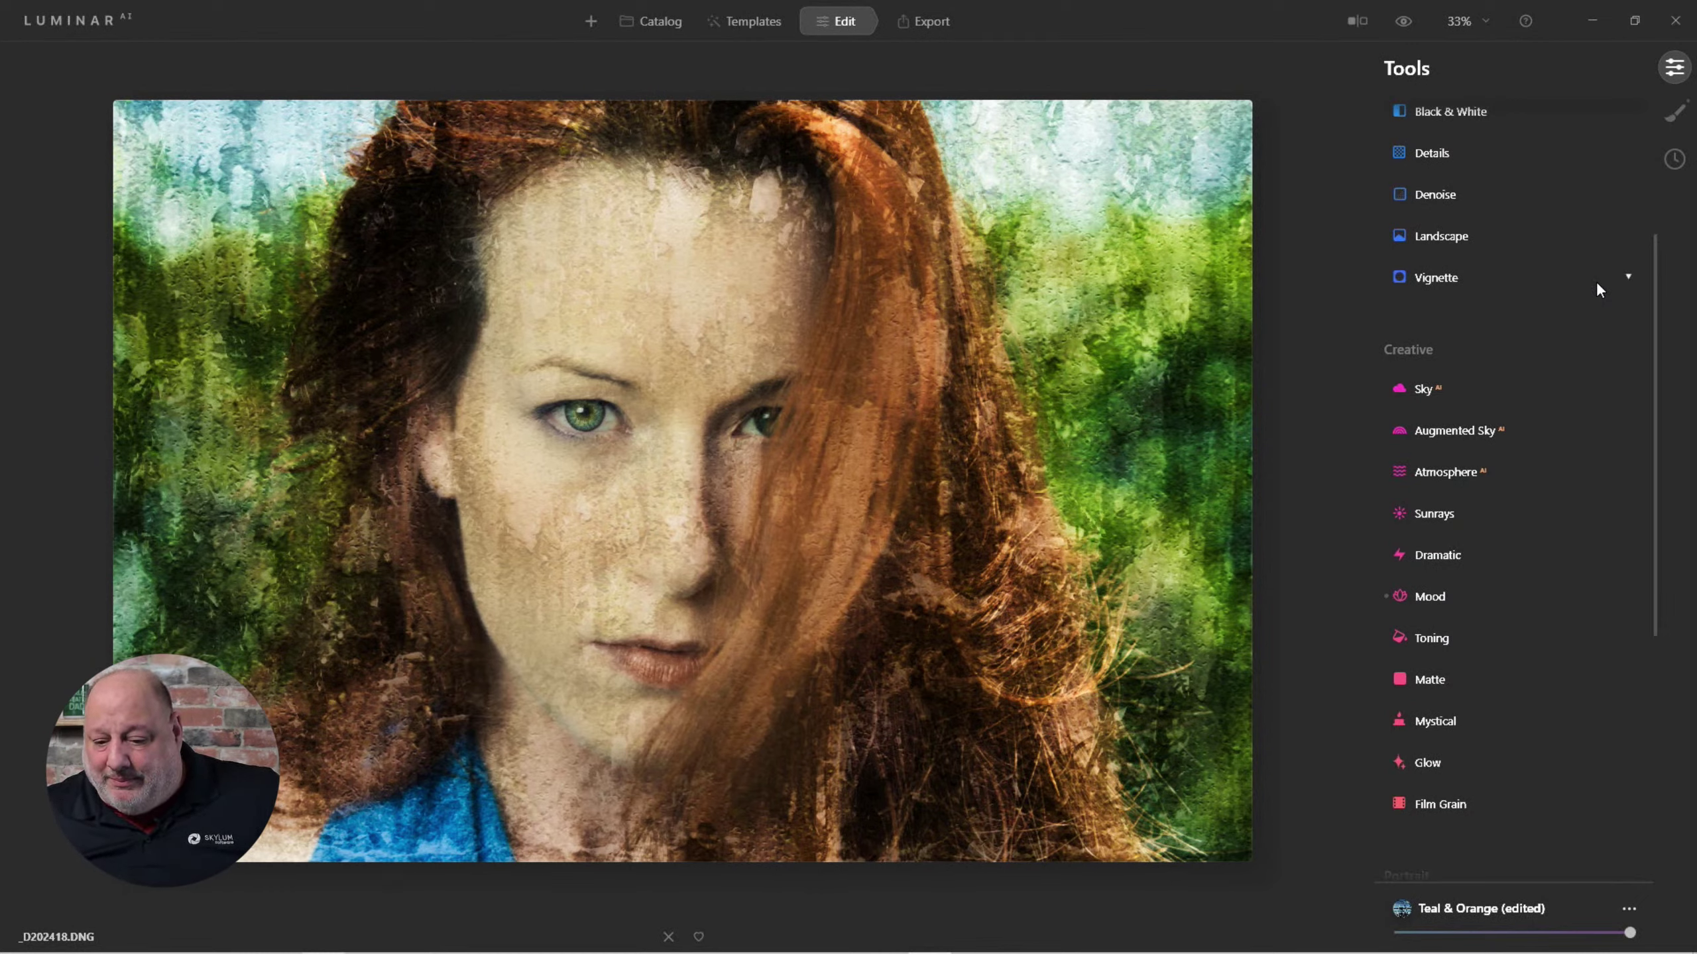
pyautogui.scroll(-1, 1508, 700)
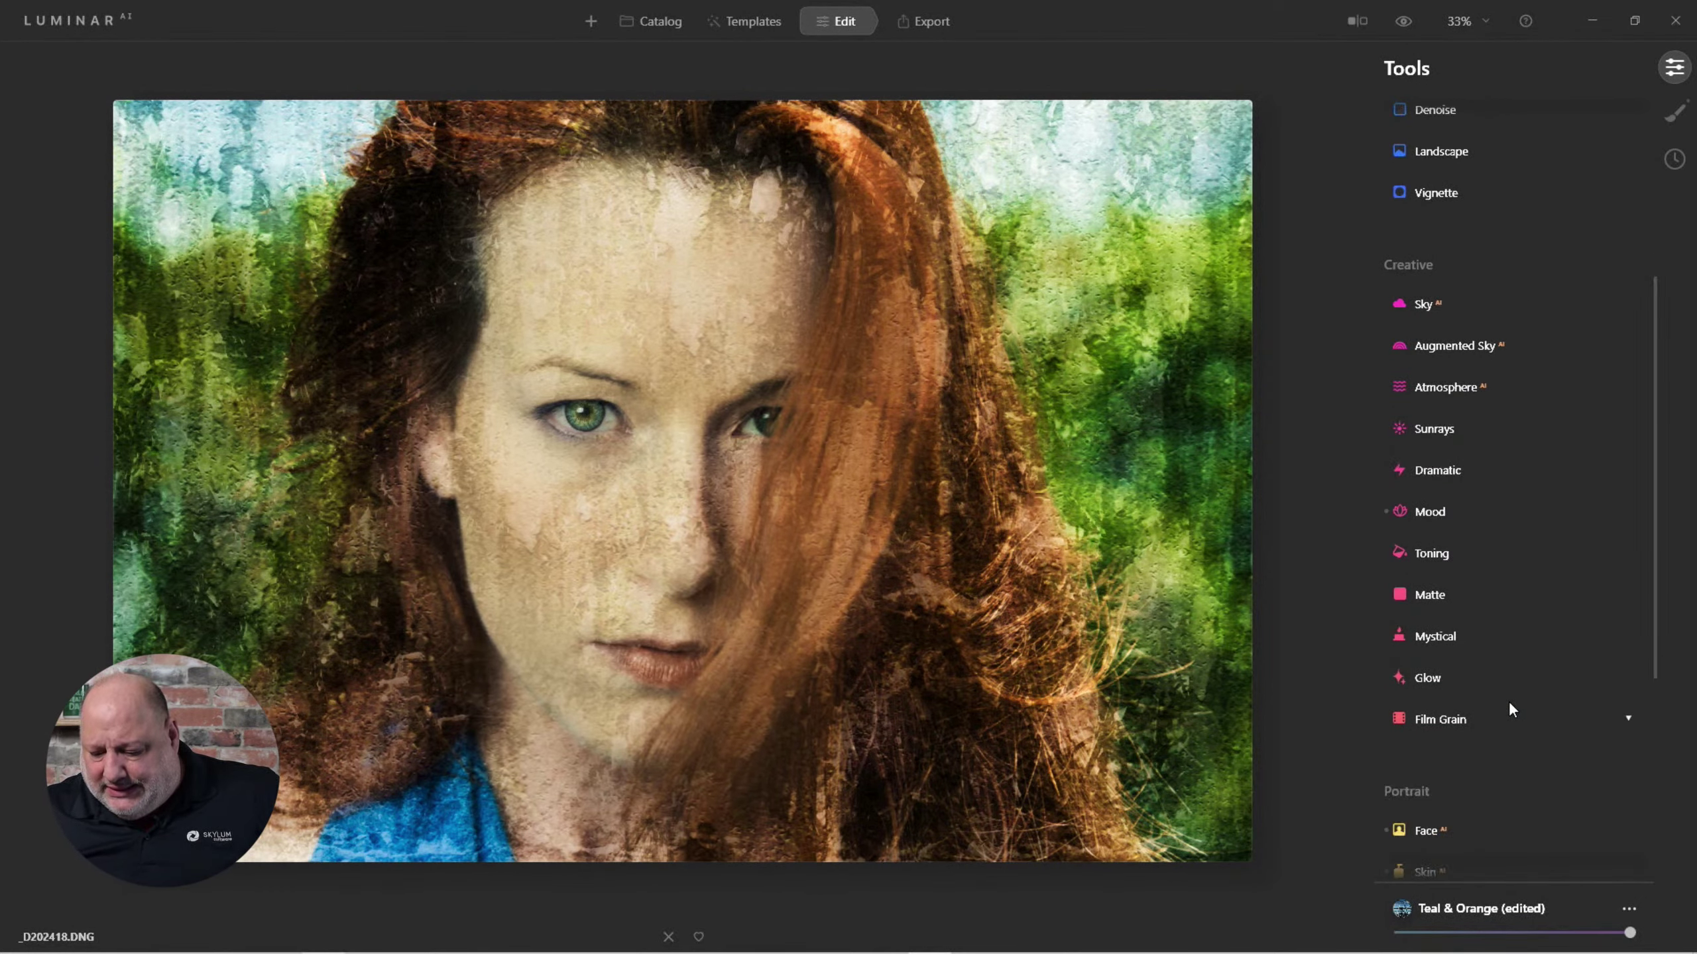
pyautogui.scroll(-3, 1510, 705)
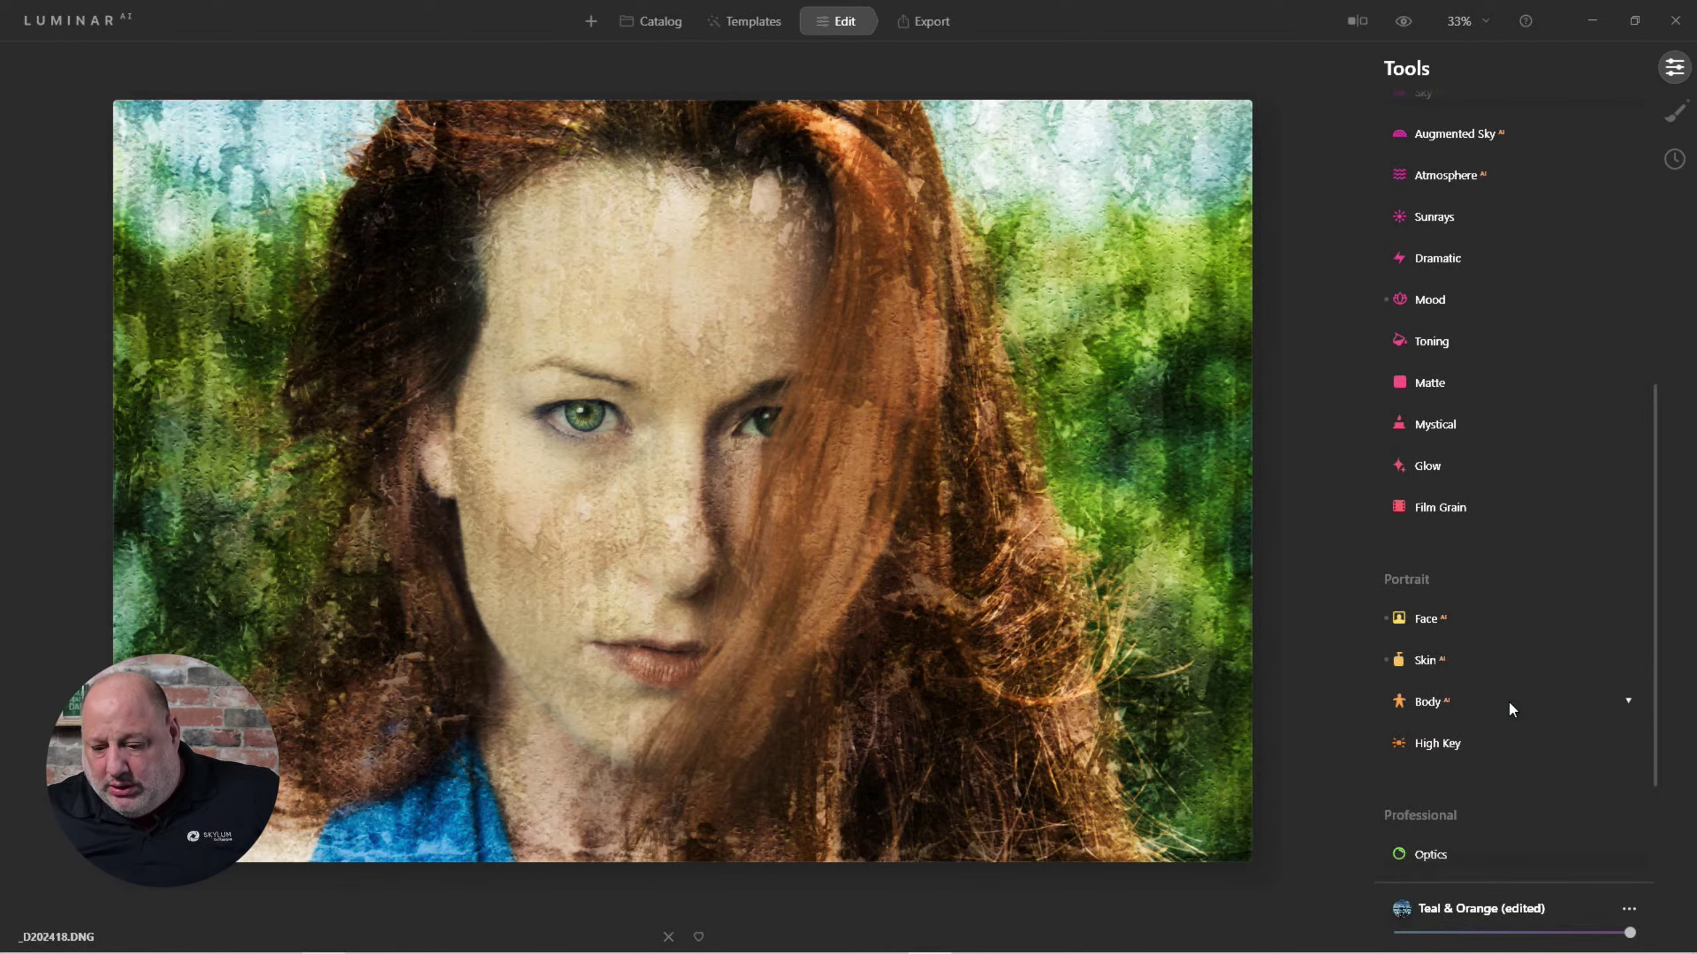
pyautogui.scroll(-3, 1509, 700)
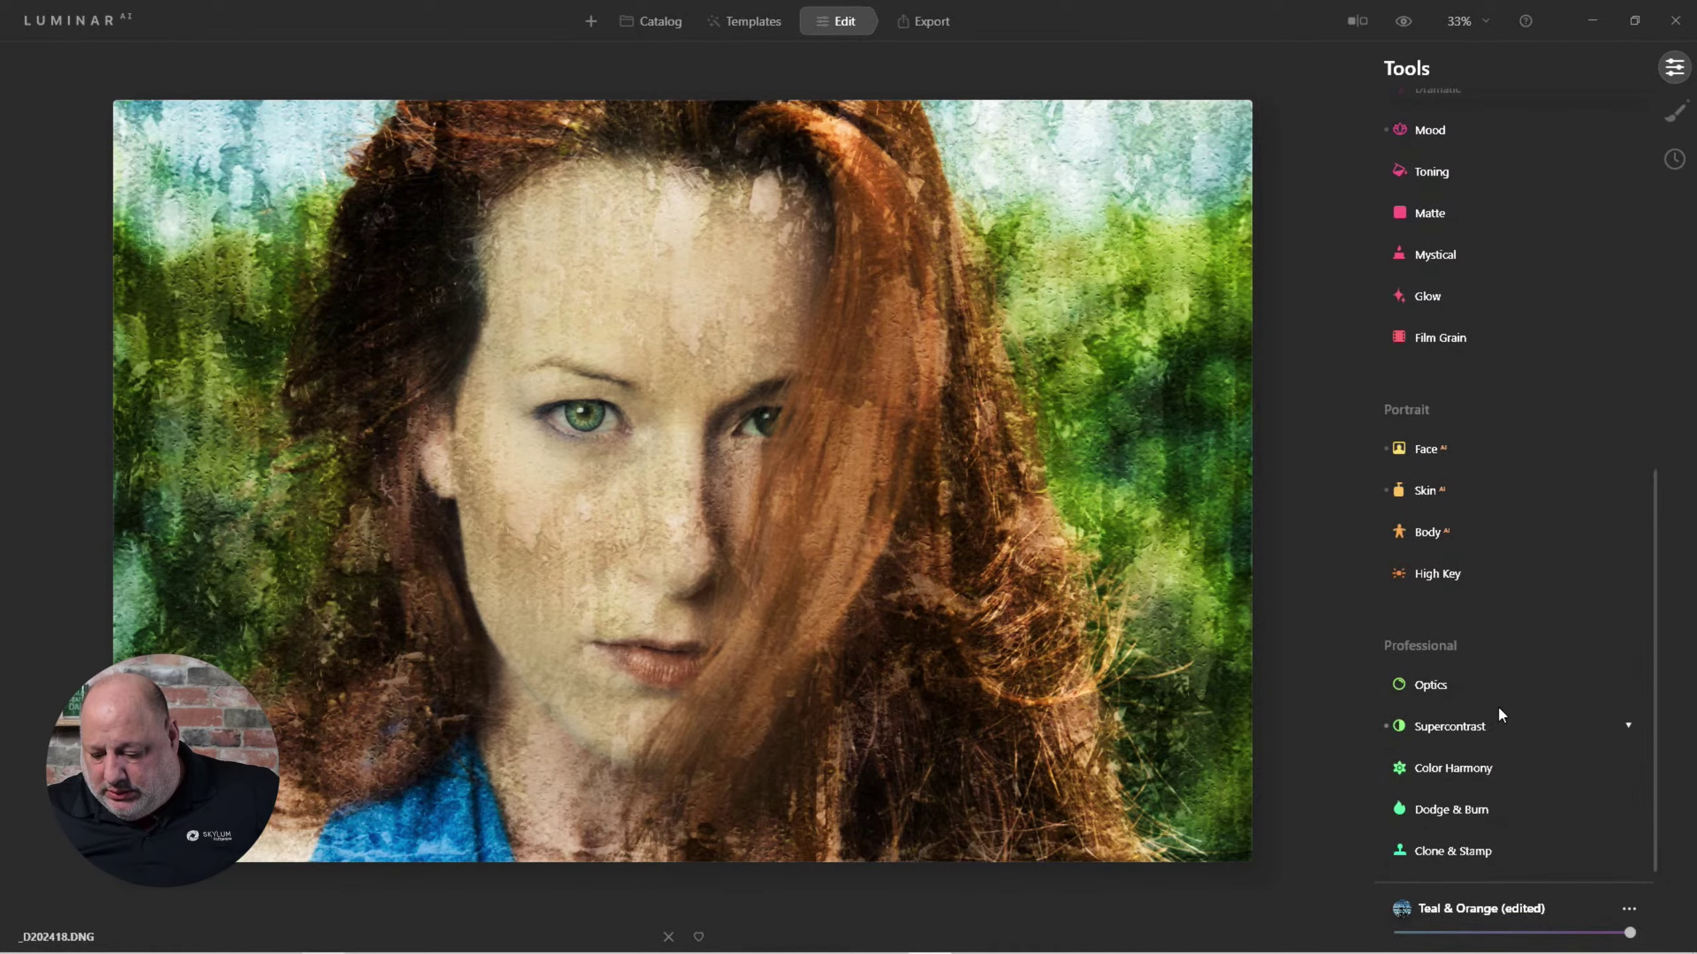
pyautogui.click(1461, 745)
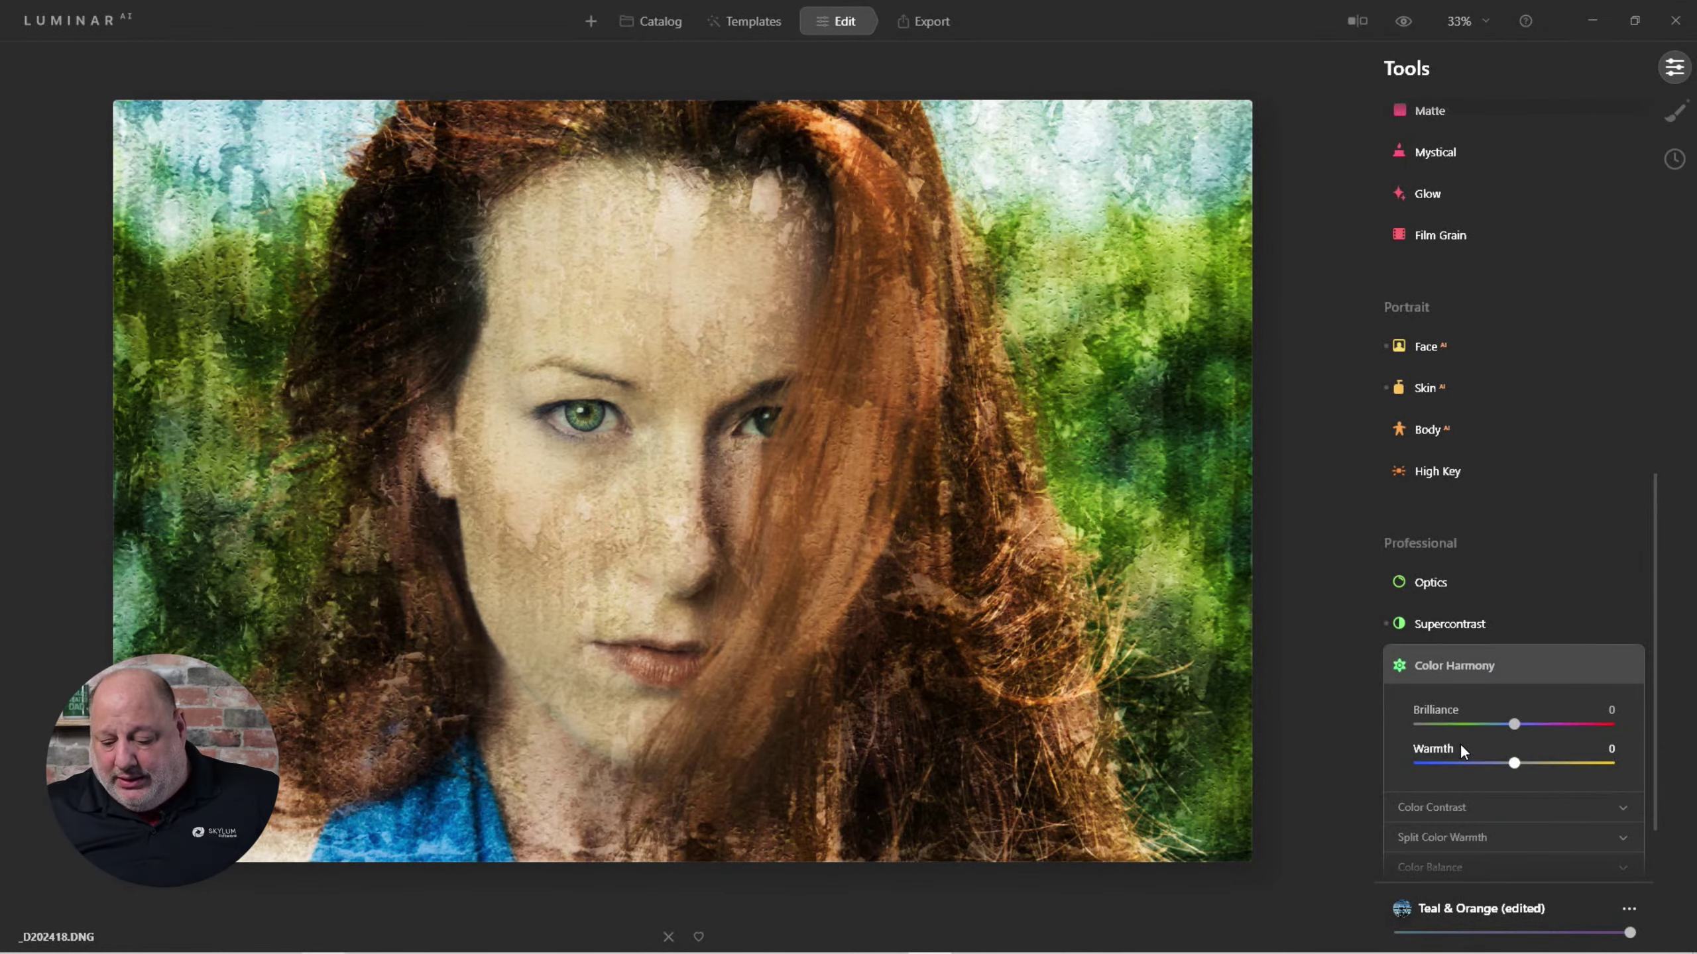
pyautogui.moveTo(1513, 724)
pyautogui.mouseDown()
pyautogui.moveTo(1550, 725)
pyautogui.moveTo(1516, 729)
pyautogui.mouseUp()
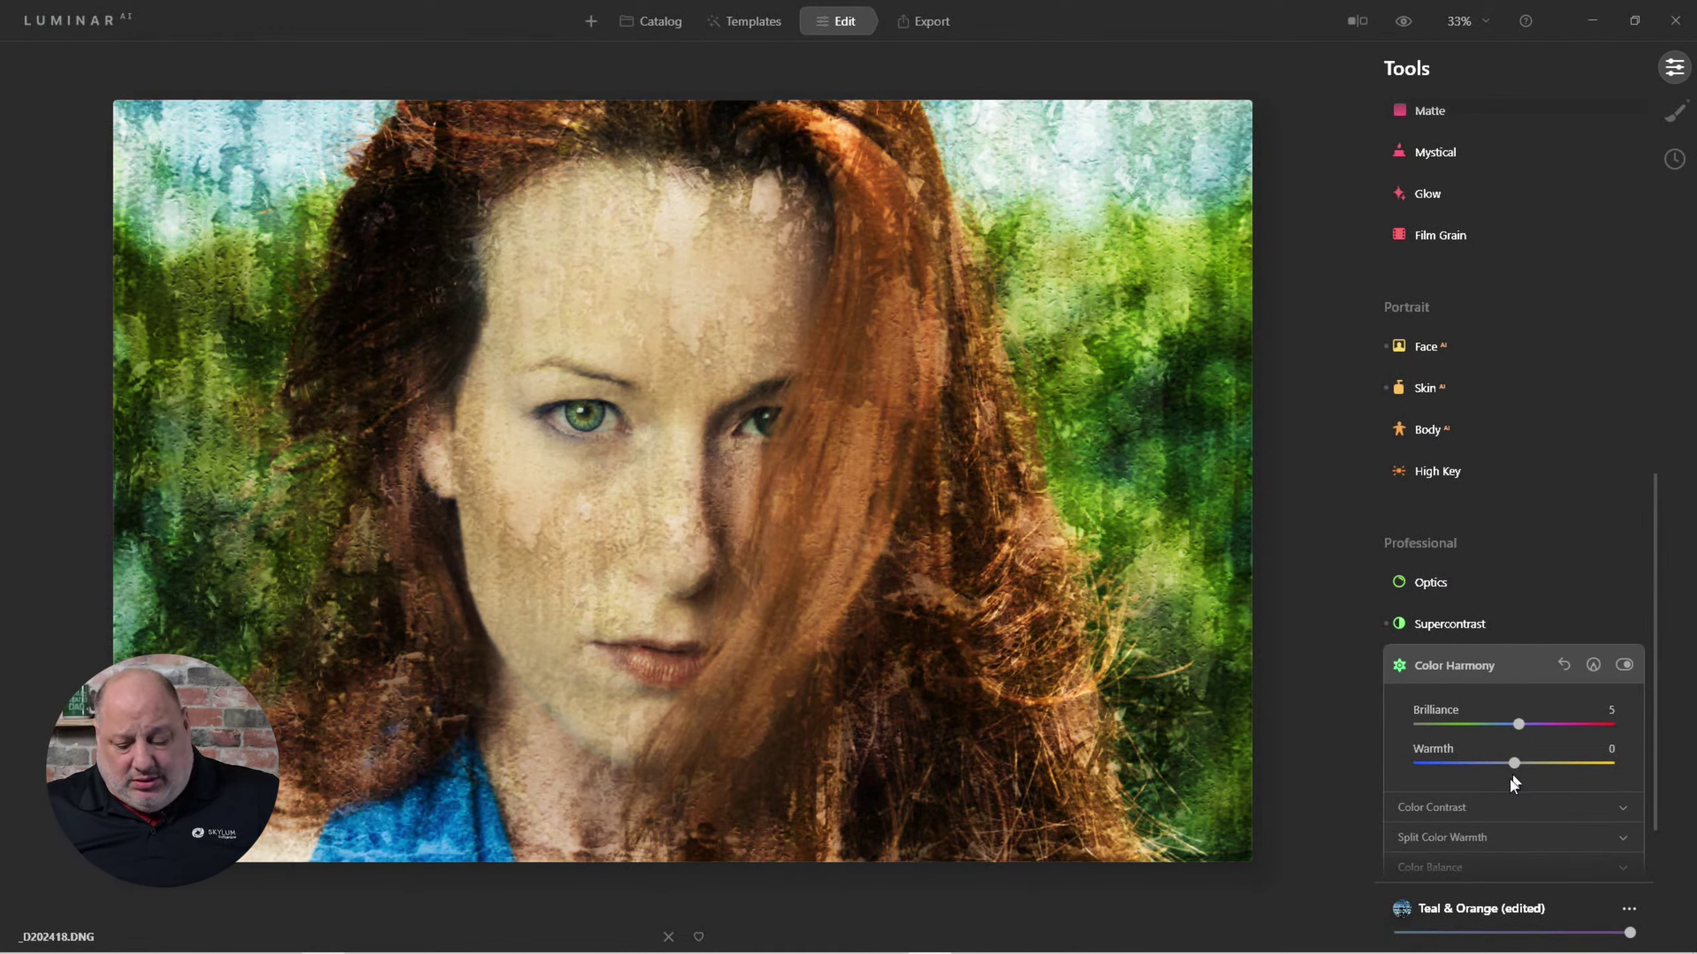
pyautogui.moveTo(1521, 767); pyautogui.dragTo(1512, 727)
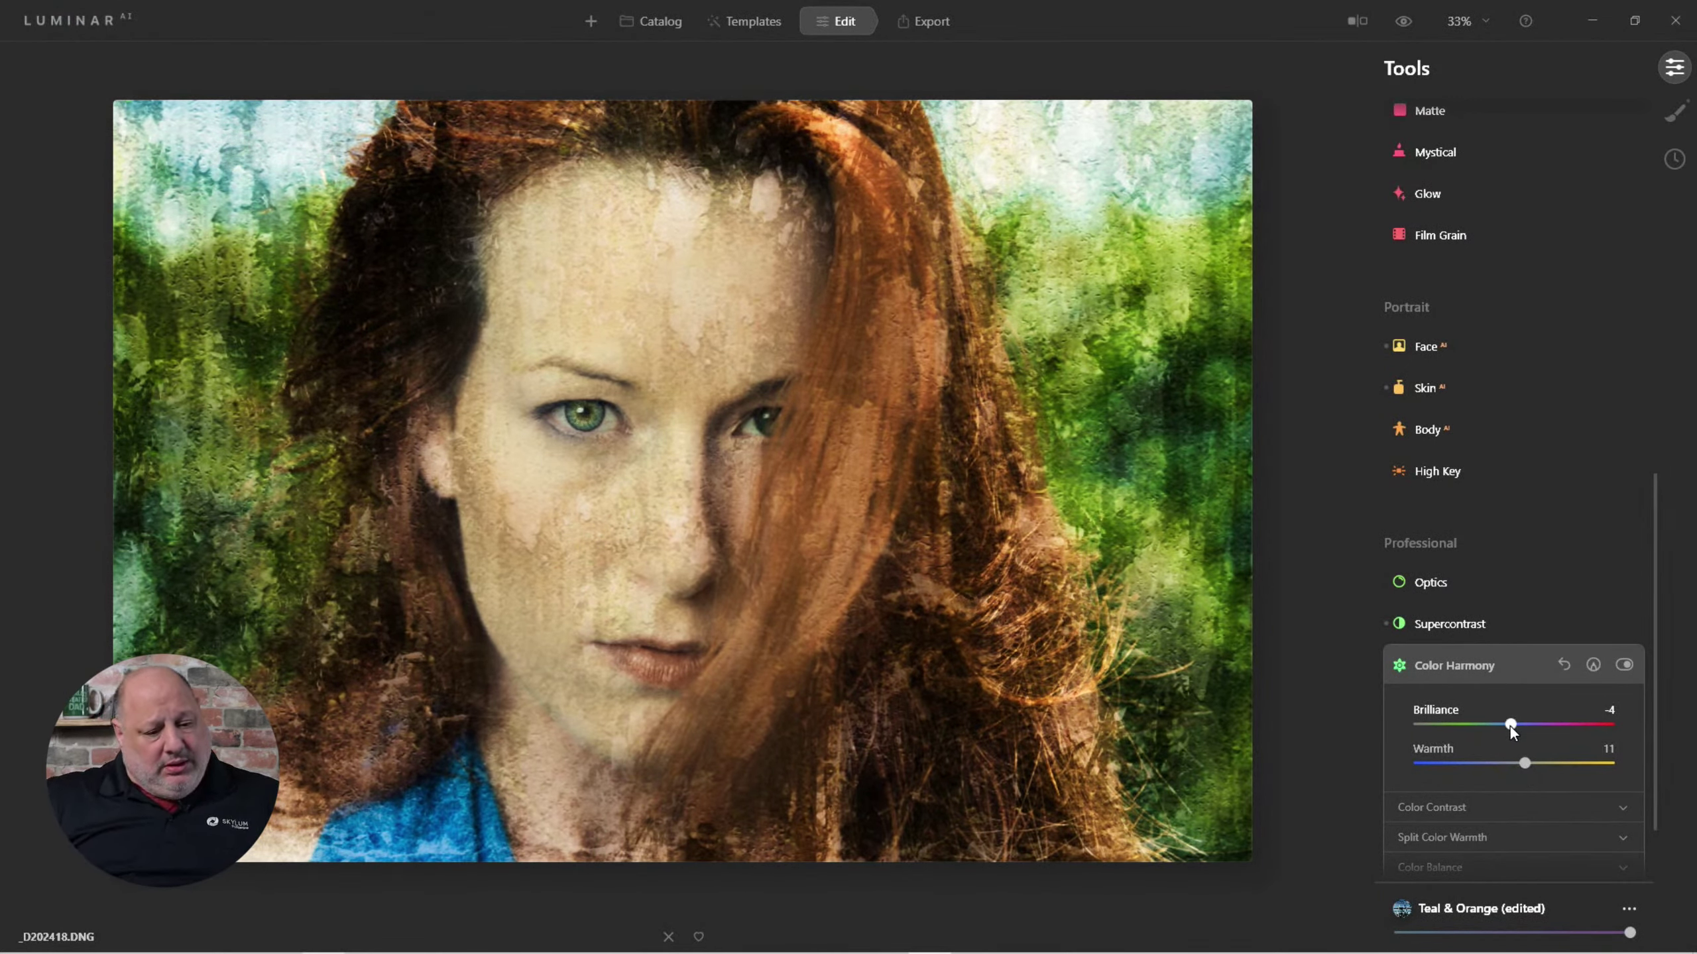
# Compare the portrait with and without Color Harmony, and compare the finished edit with the original photo.
pyautogui.click(1624, 666)
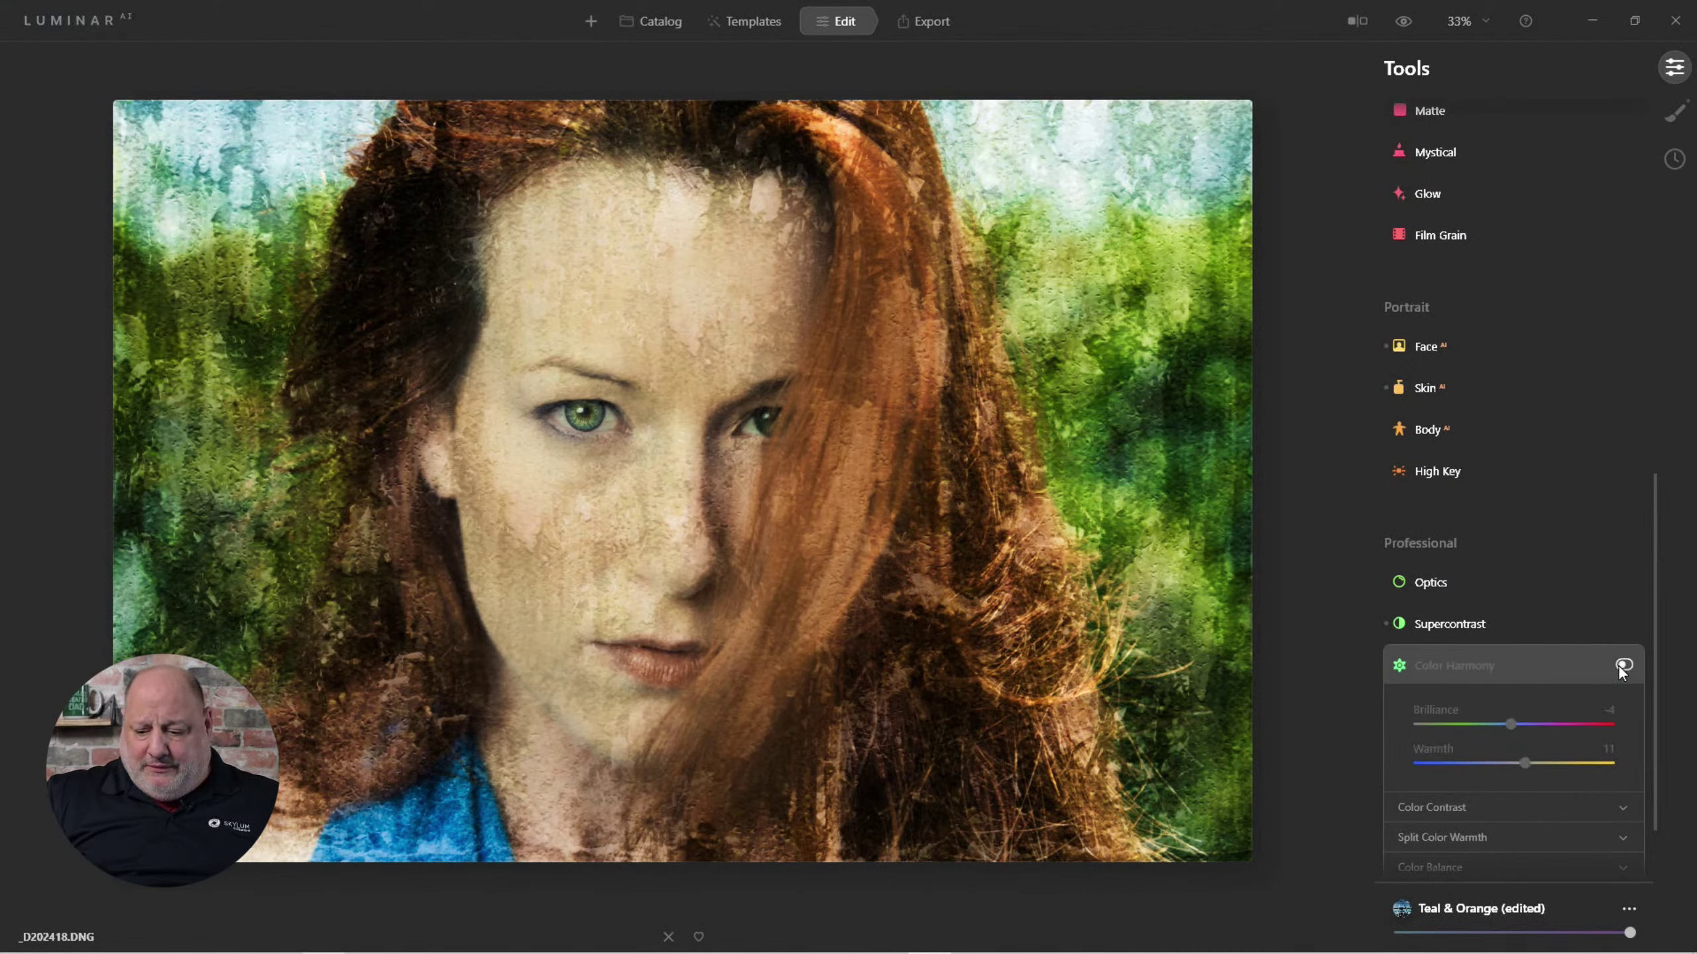
pyautogui.click(1622, 665)
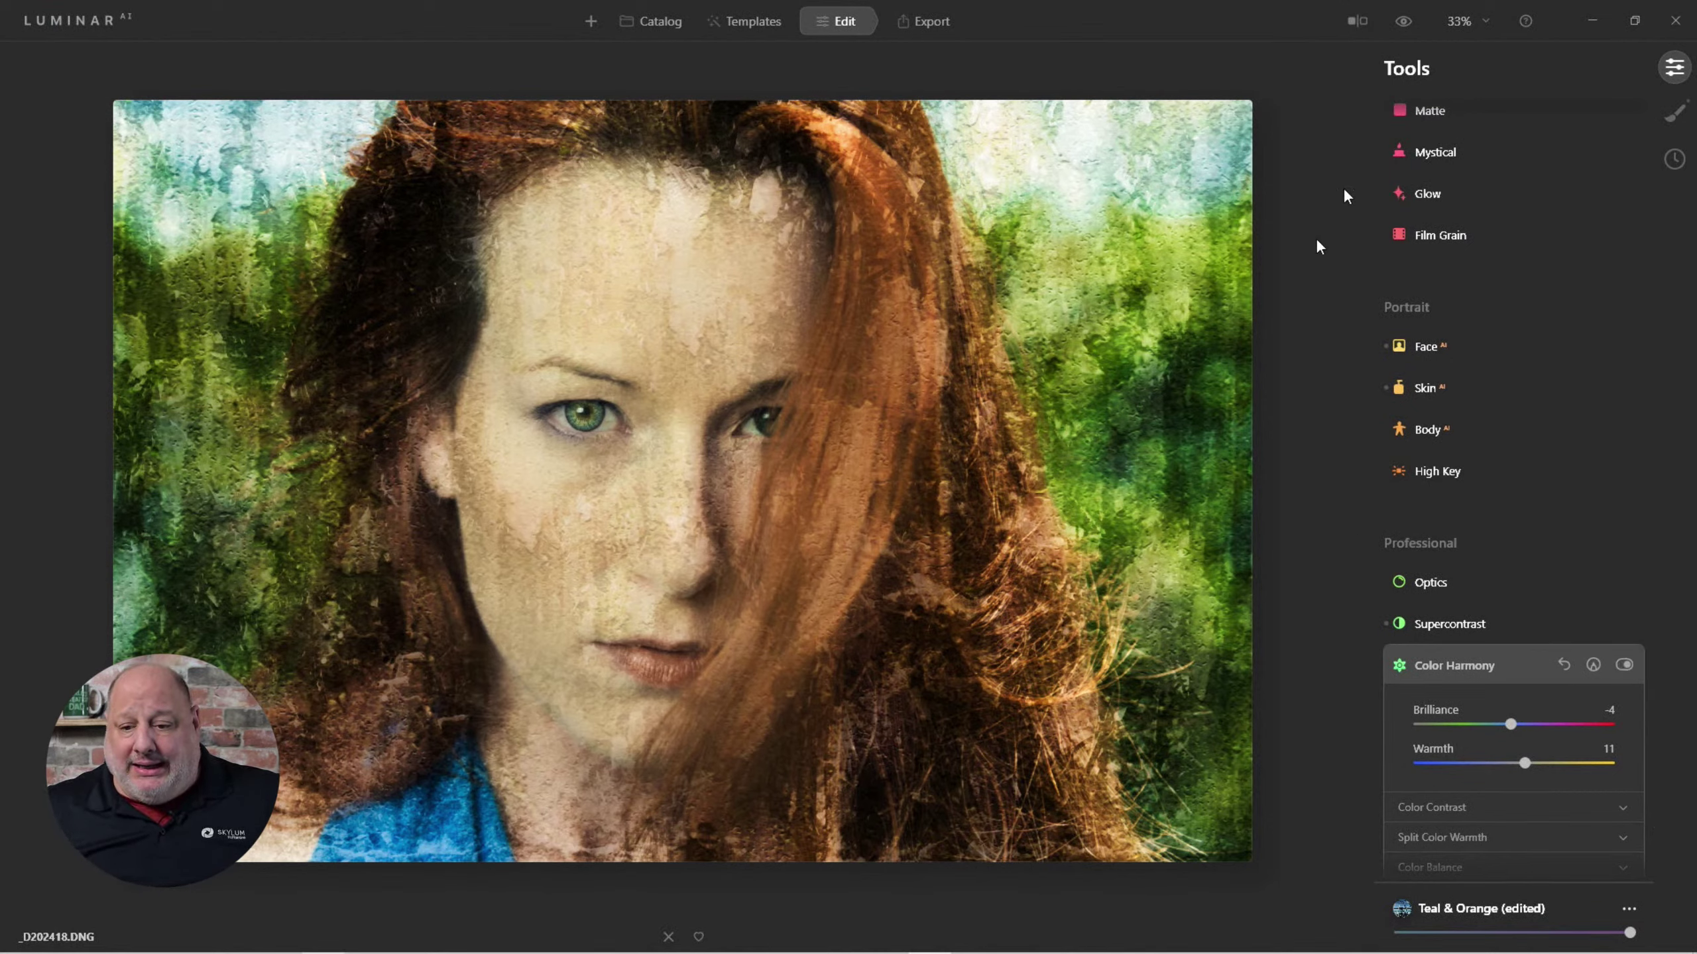
pyautogui.click(1403, 21)
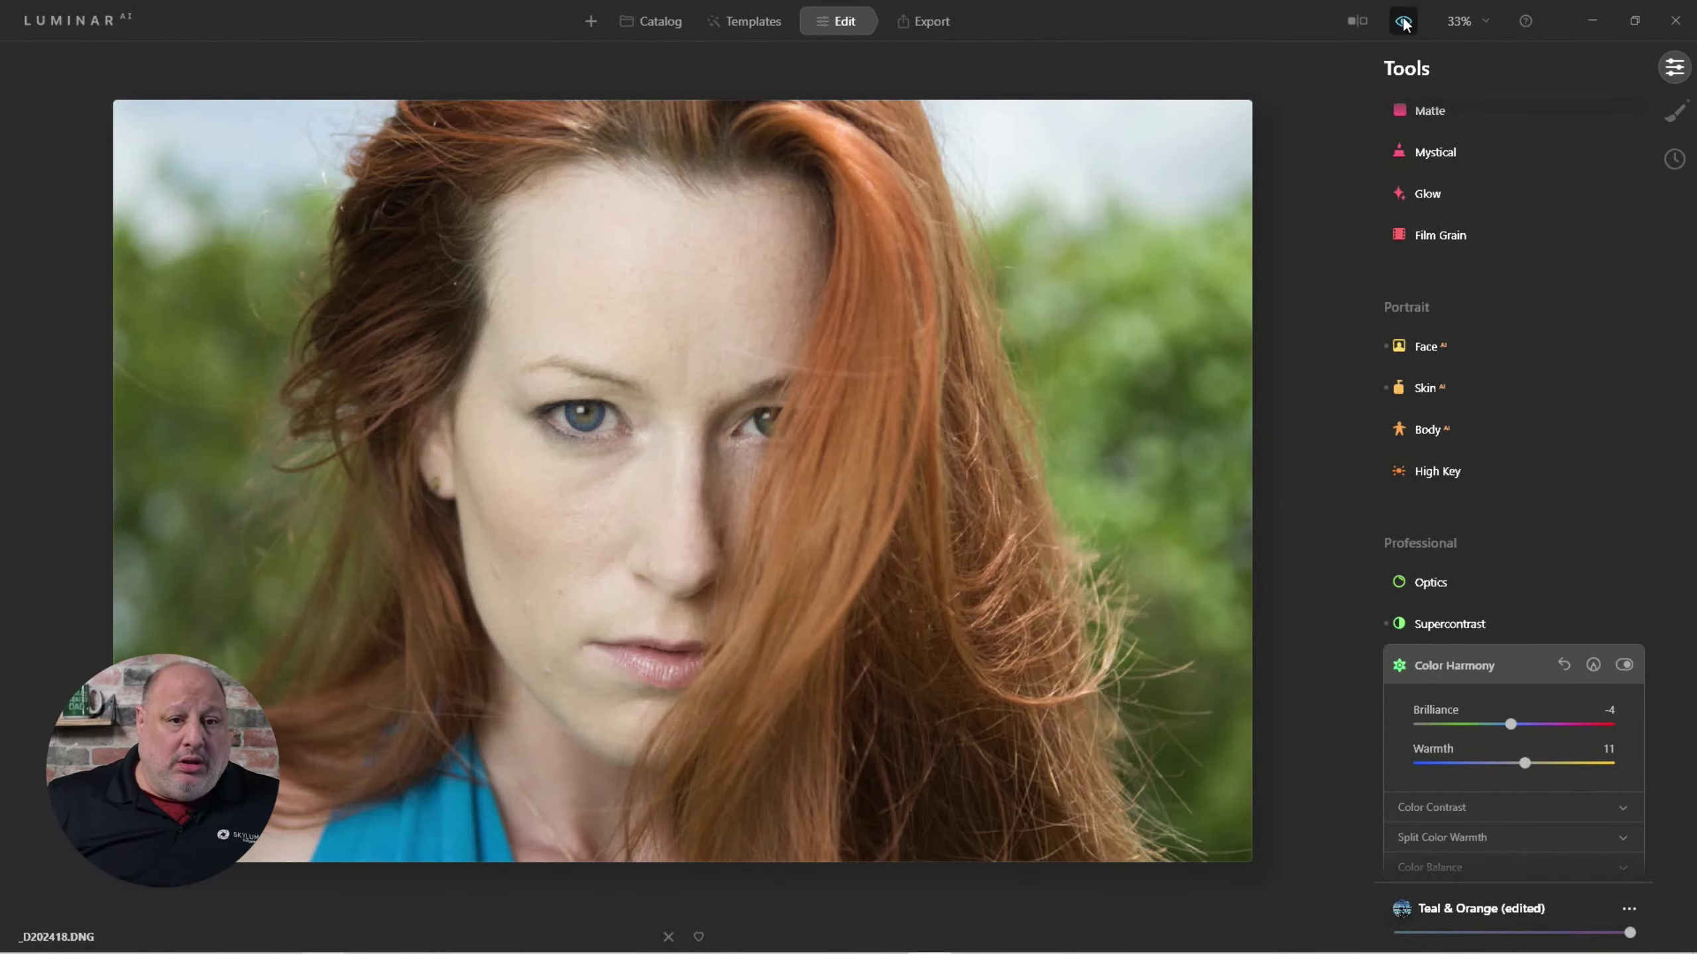
pyautogui.click(1403, 20)
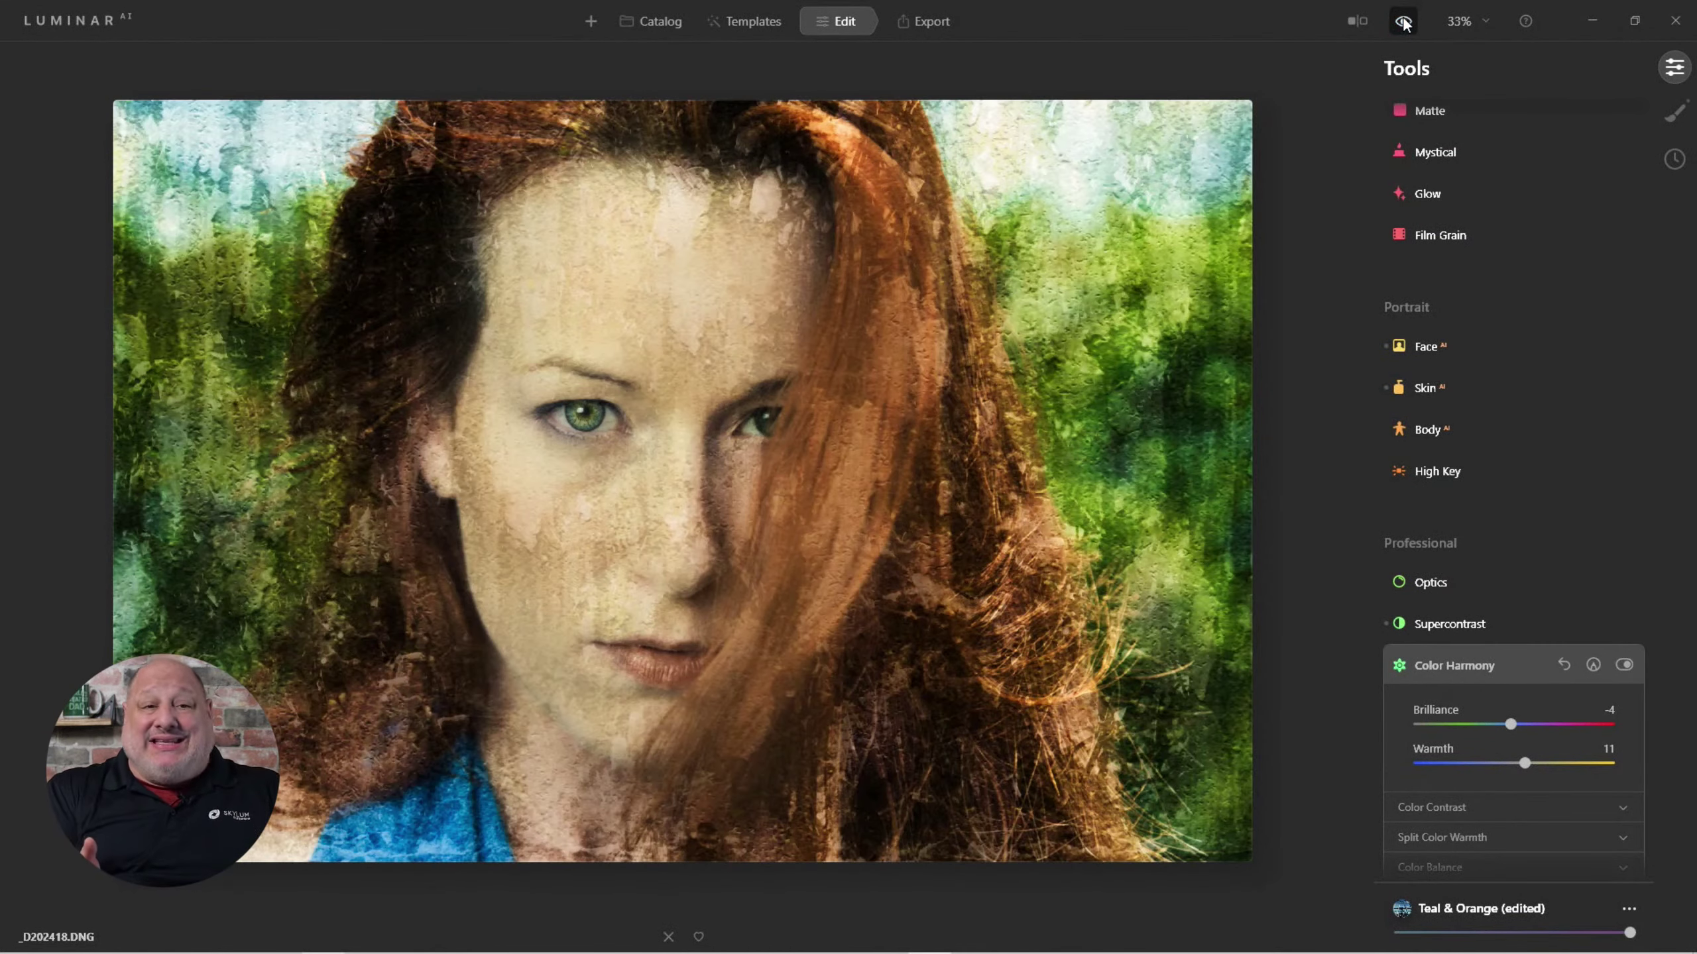